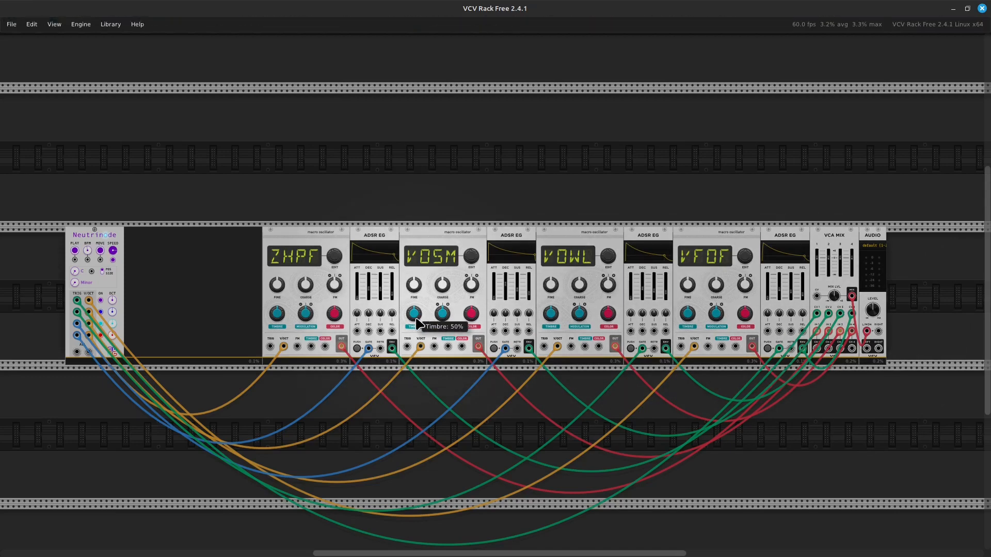
# Open the Neutrinode module's tempo value for editing and close it again
pyautogui.scroll(6, 417, 321)
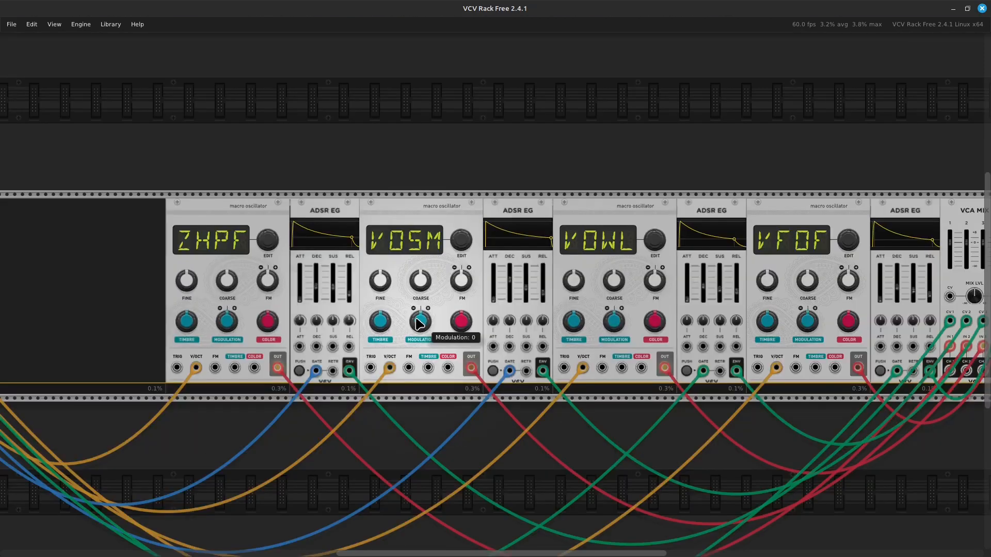
pyautogui.hscroll(-20, 418, 325)
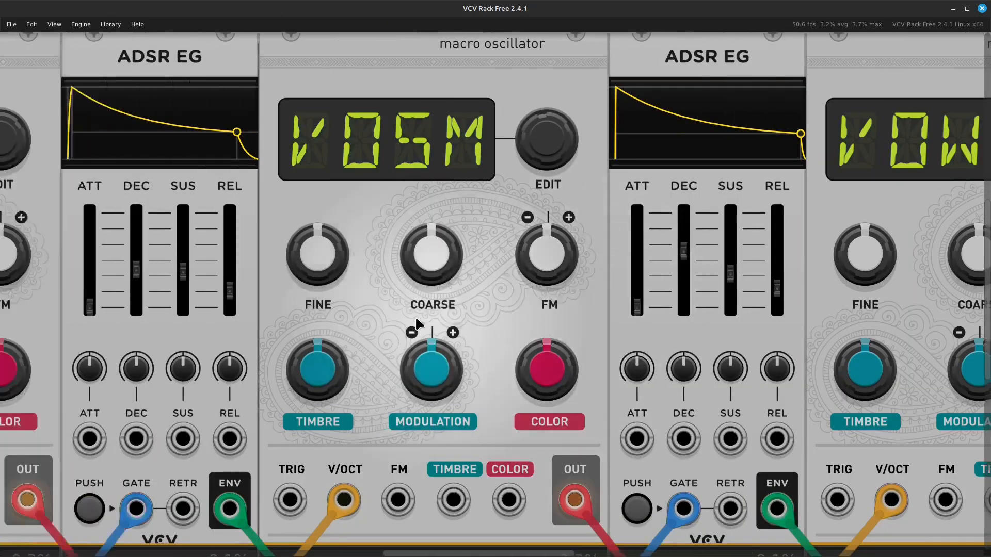
pyautogui.hscroll(-4, 419, 324)
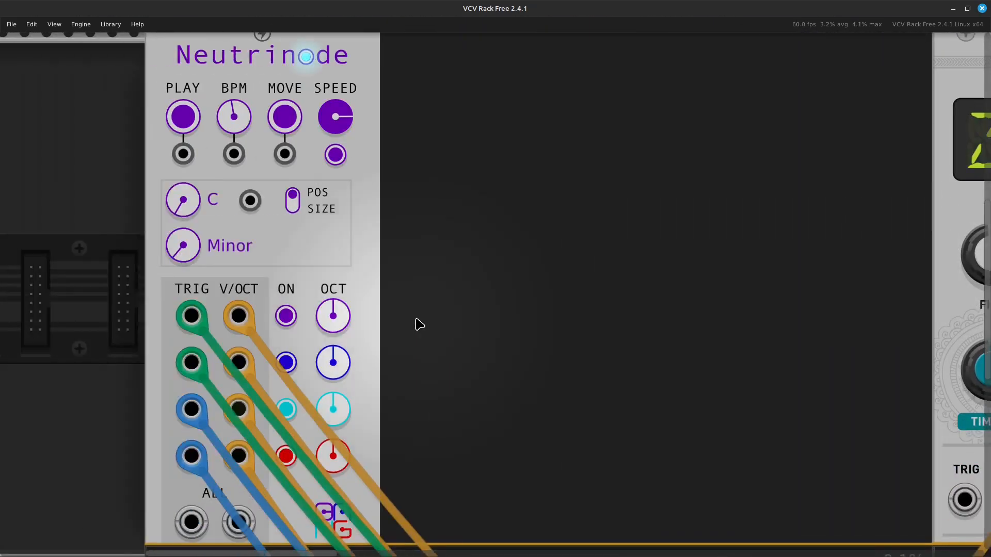
pyautogui.scroll(-3, 419, 324)
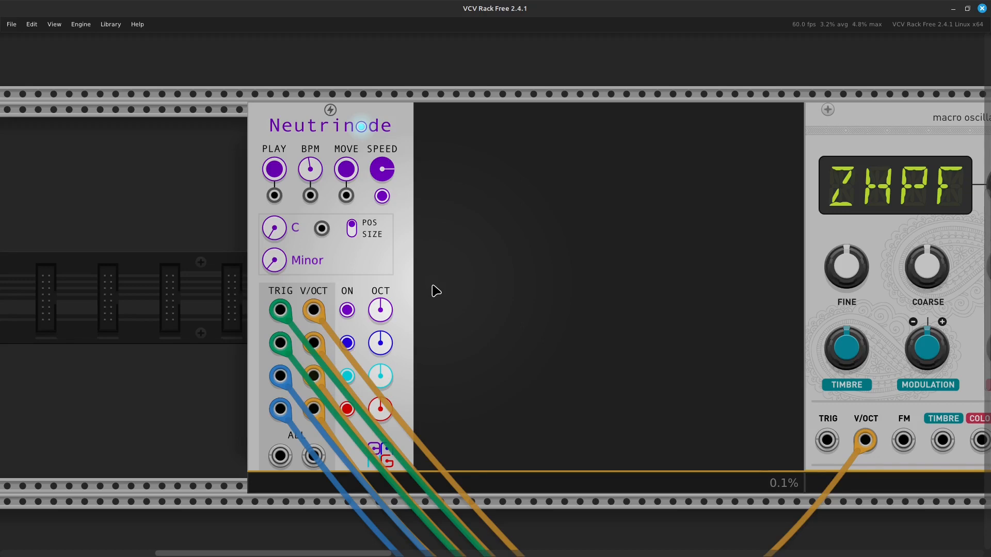
pyautogui.hscroll(3, 437, 292)
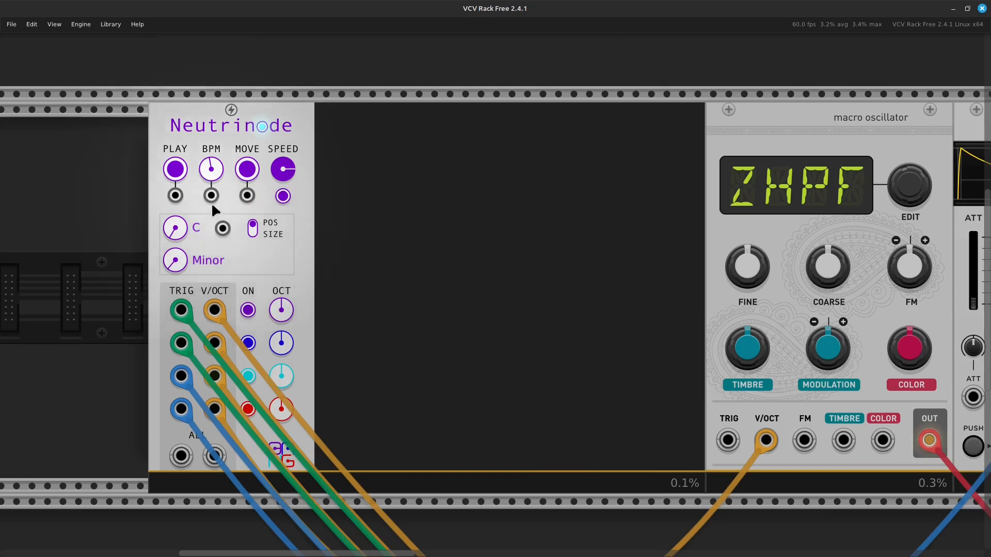
pyautogui.rightClick(205, 174)
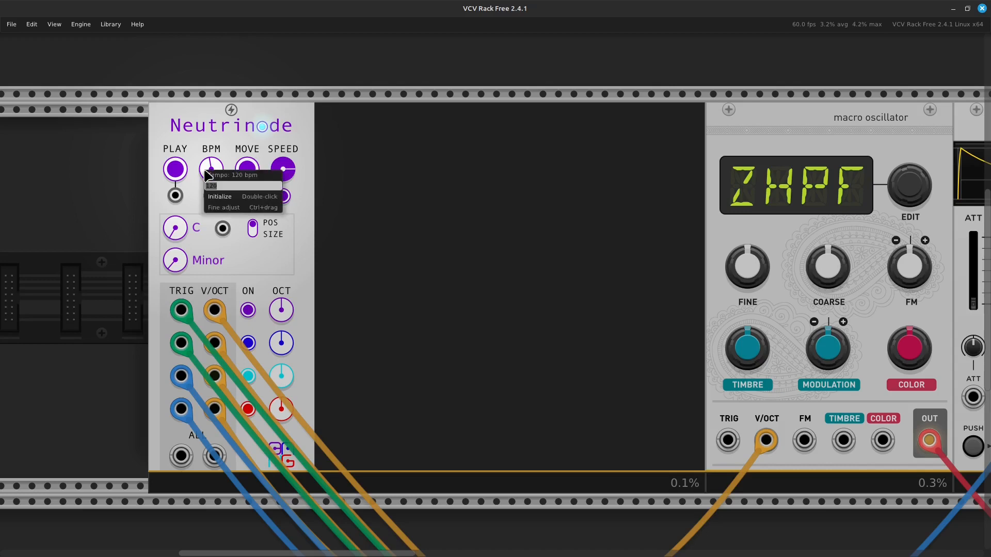
pyautogui.write('1')
pyautogui.press('Return')
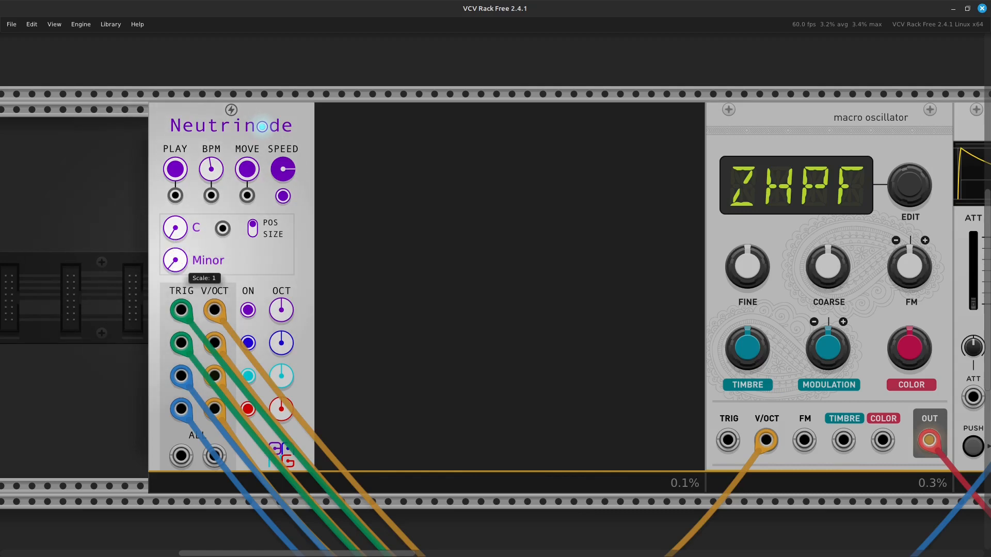
# Set the Neutrinode module's scale to Dorian
pyautogui.moveTo(175, 261); pyautogui.dragTo(175, 250)
pyautogui.moveTo(174, 270); pyautogui.dragTo(176, 268)
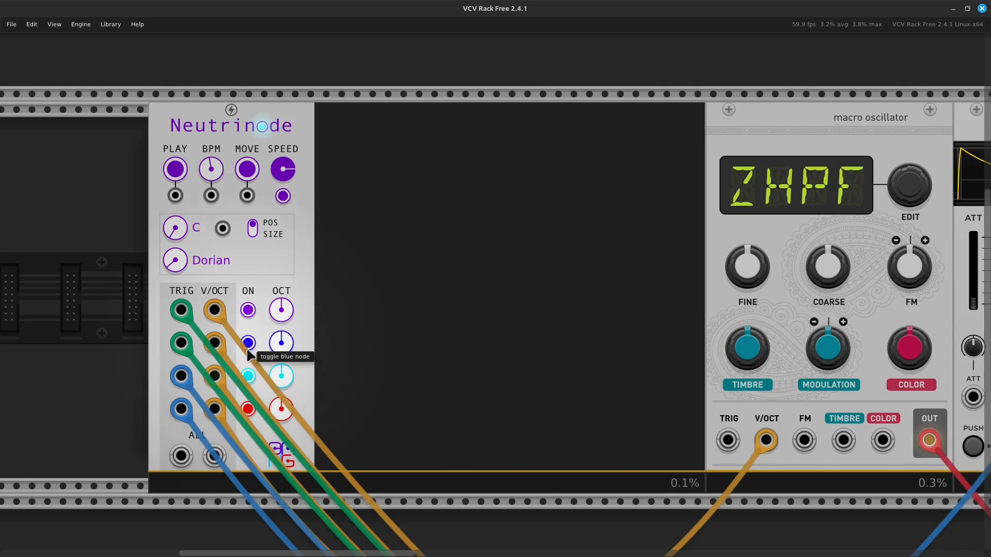
pyautogui.click(248, 409)
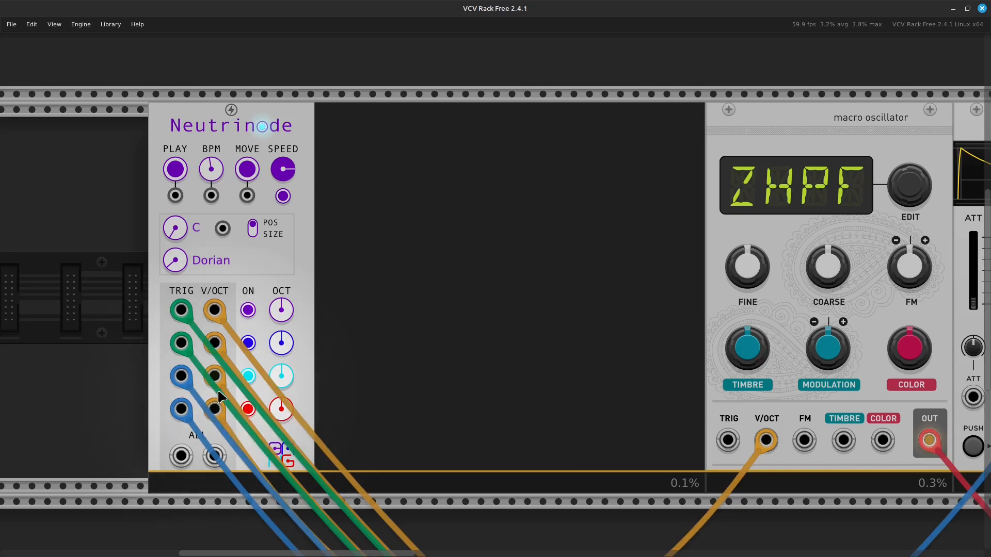
# Examine the four macro oscillators with their ADSR envelopes and the cabling that leads to the VCA mixer
pyautogui.hscroll(3, 222, 402)
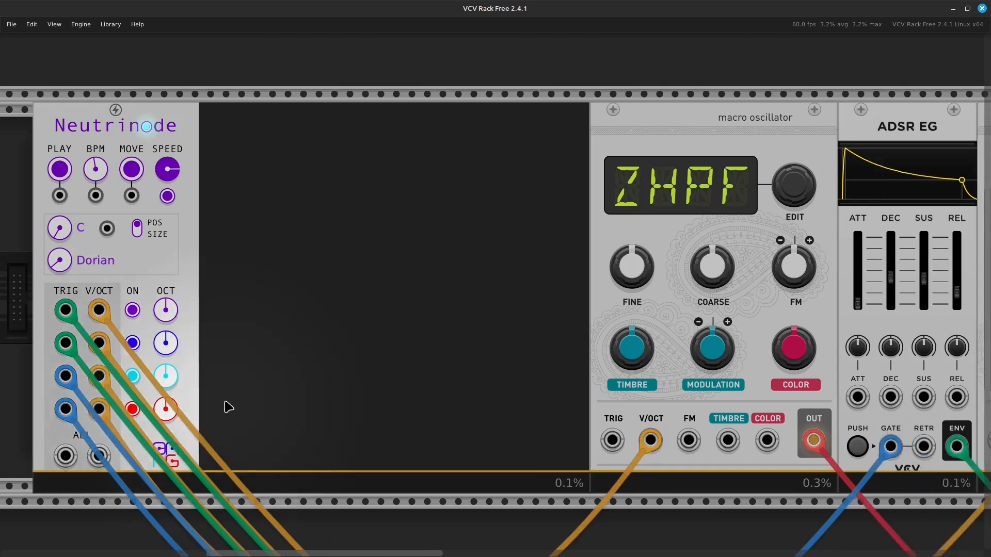
pyautogui.hscroll(6, 229, 407)
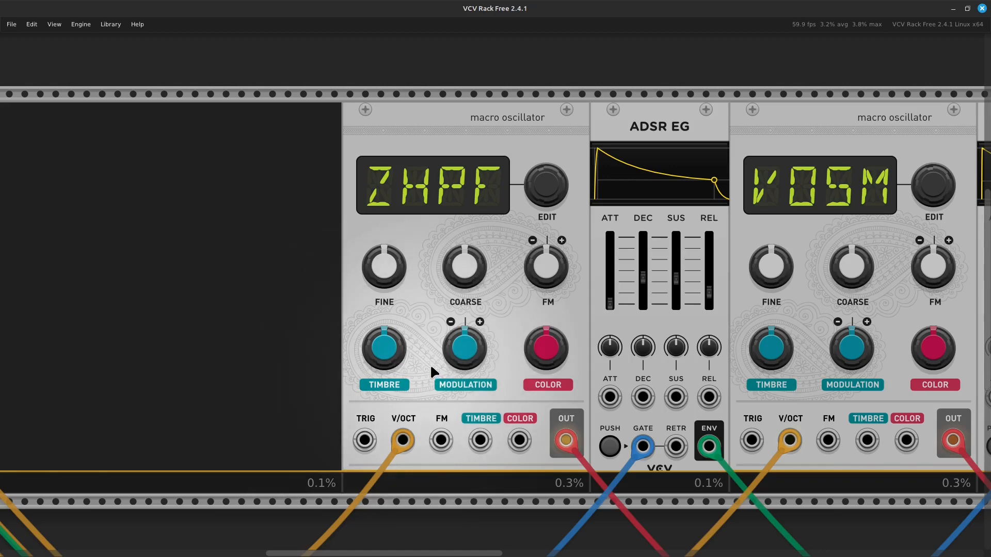
pyautogui.hscroll(5, 430, 364)
pyautogui.hscroll(4, 429, 364)
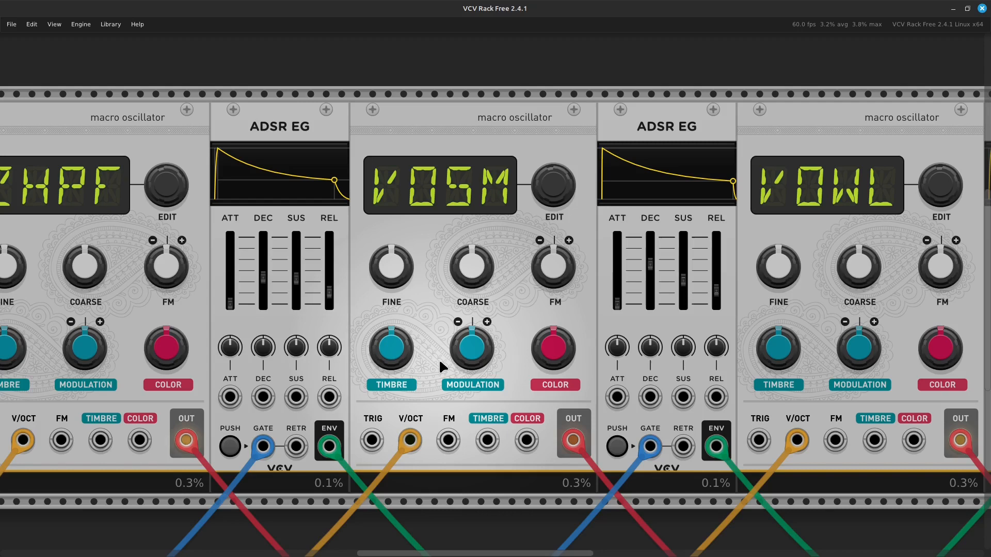
pyautogui.hscroll(3, 472, 365)
pyautogui.hscroll(5, 472, 366)
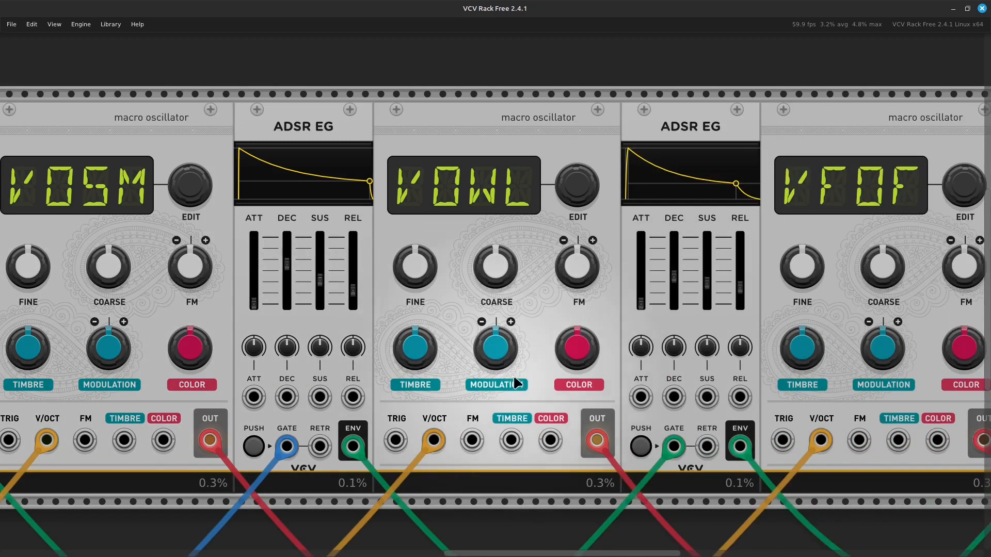
pyautogui.hscroll(7, 505, 393)
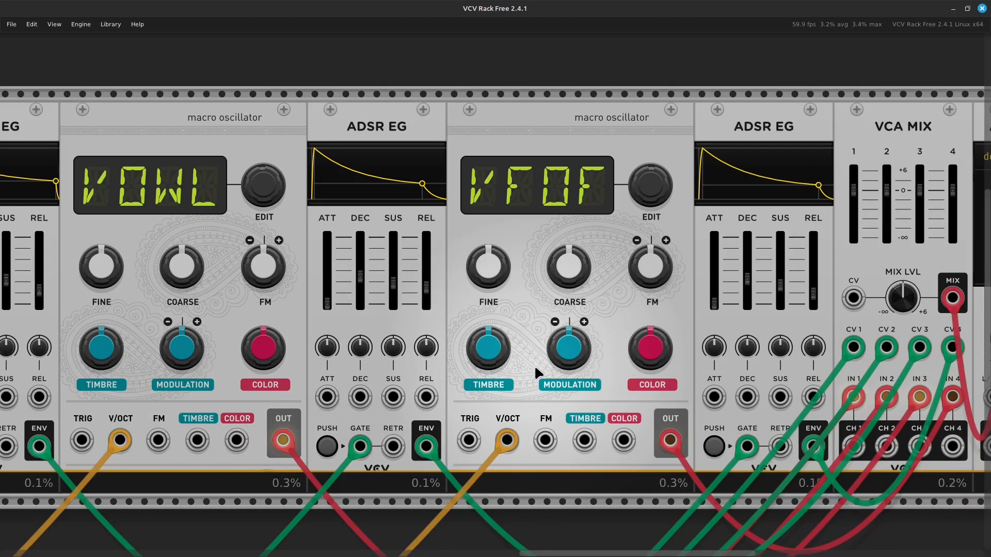
pyautogui.hscroll(-10, 535, 365)
pyautogui.hscroll(-10, 534, 364)
pyautogui.hscroll(2, 529, 367)
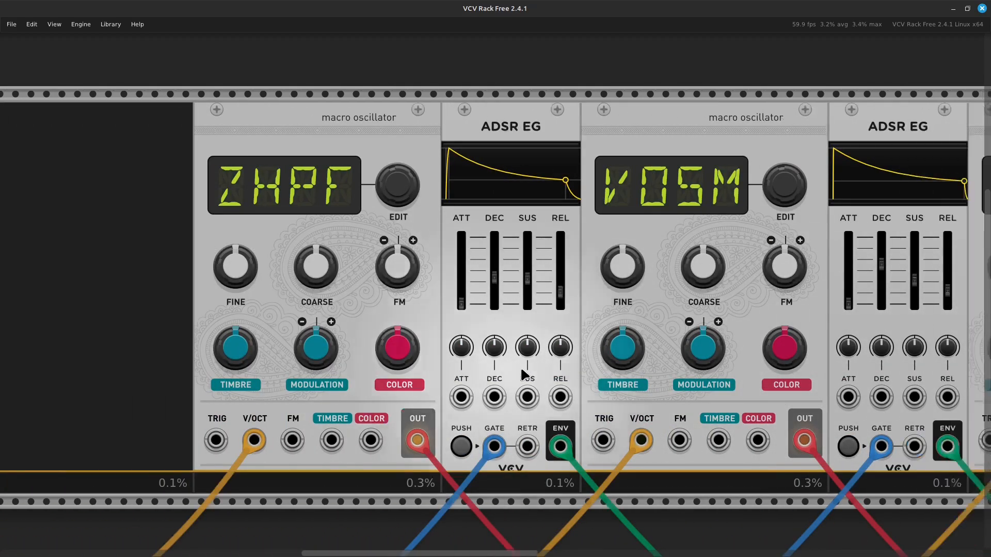
# Switch on the red node in Neutrinode and shift it slightly to the right within the display area
pyautogui.hscroll(-10, 520, 367)
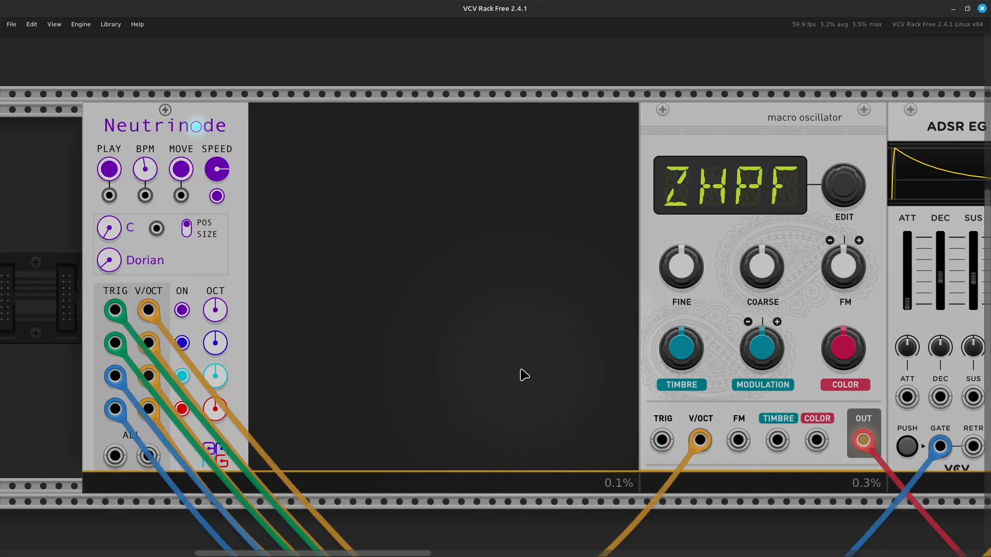
pyautogui.hscroll(-5, 525, 376)
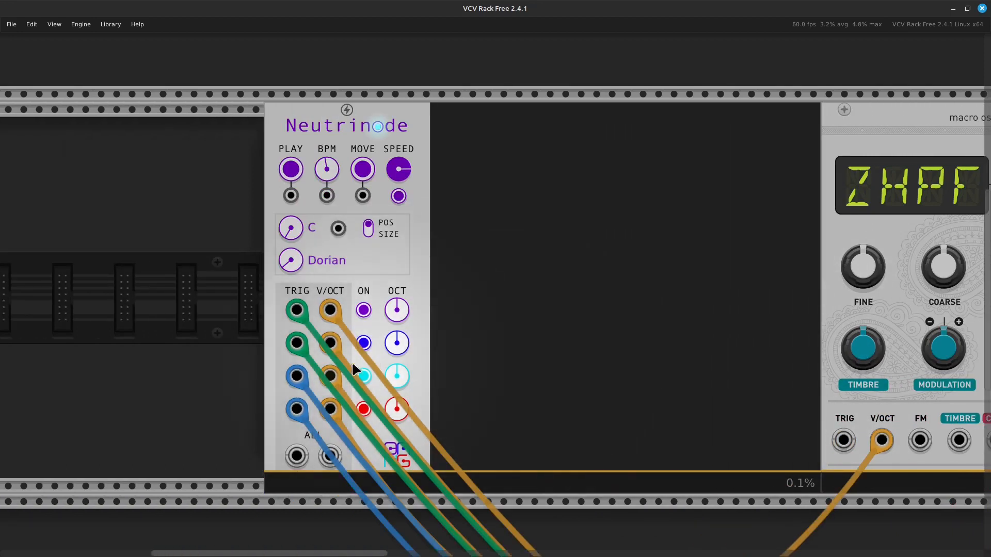
pyautogui.click(363, 410)
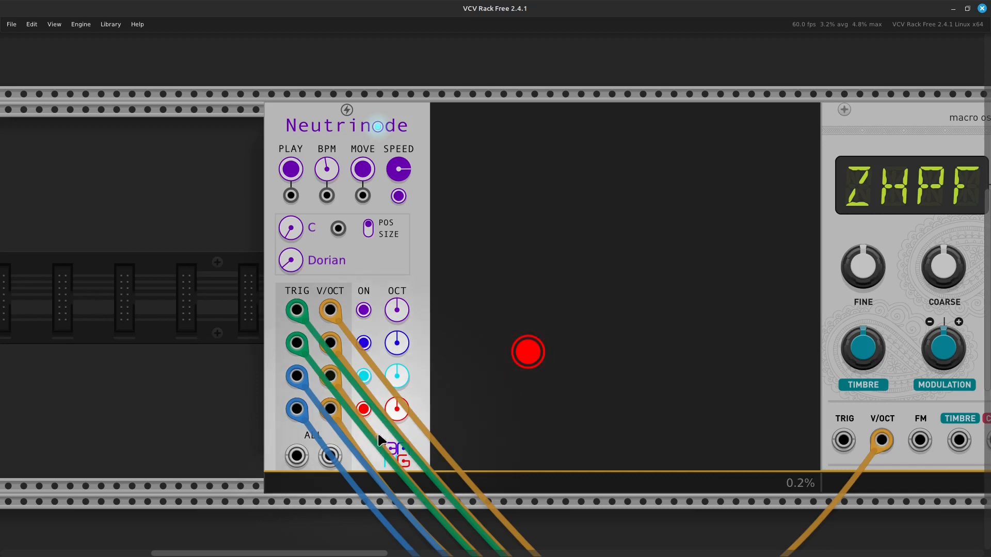
pyautogui.moveTo(529, 356); pyautogui.dragTo(549, 357)
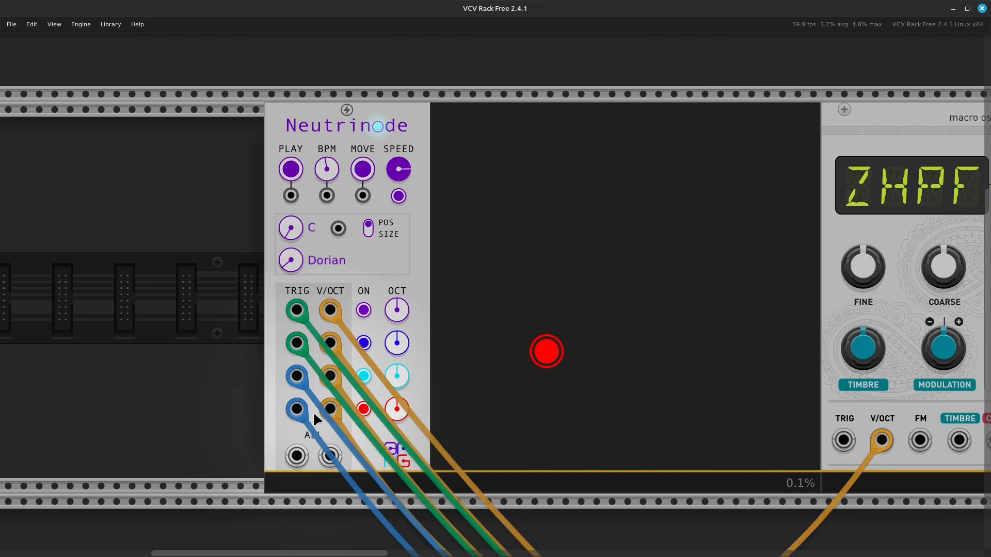
# Place a particle just to the right of the red node, close enough to connect with it
pyautogui.hscroll(5, 313, 411)
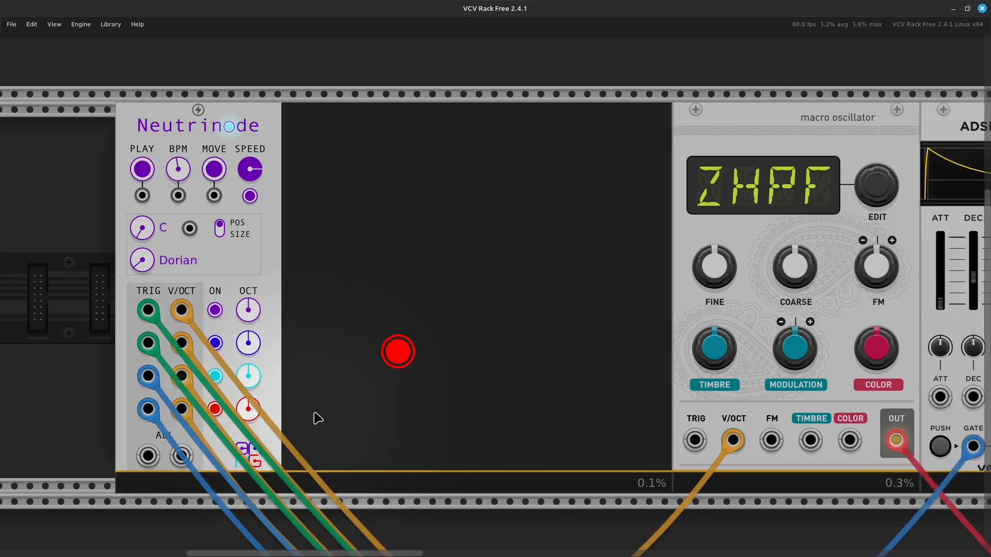
pyautogui.click(437, 345)
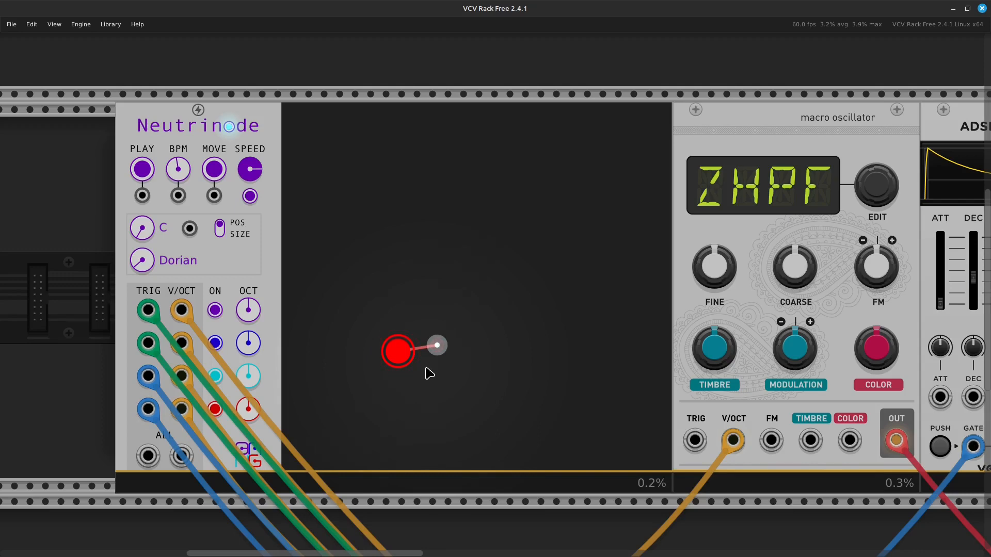
# Trace the signal path from the ZHPF oscillator and its envelope to the VCA mixer and audio output
pyautogui.hscroll(5, 429, 374)
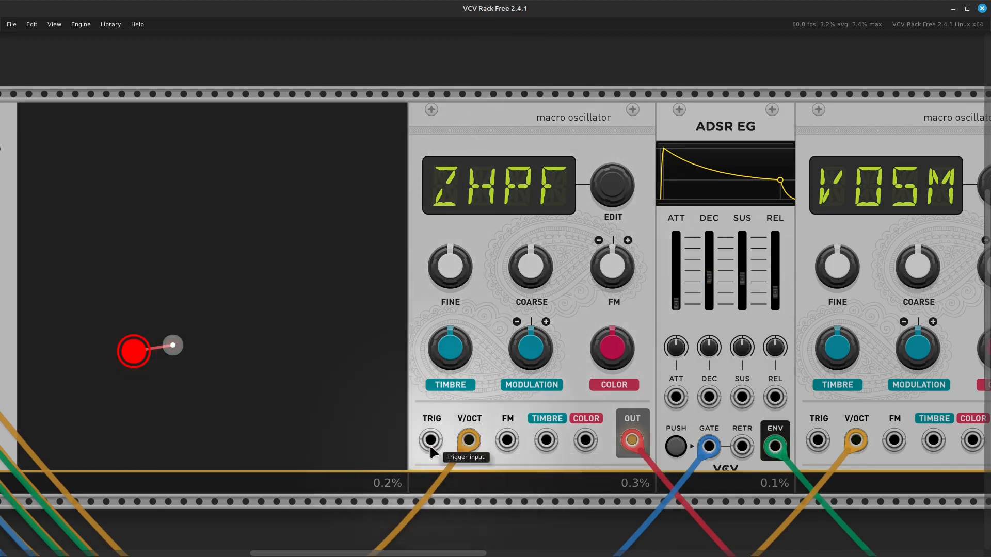
pyautogui.hscroll(4, 435, 454)
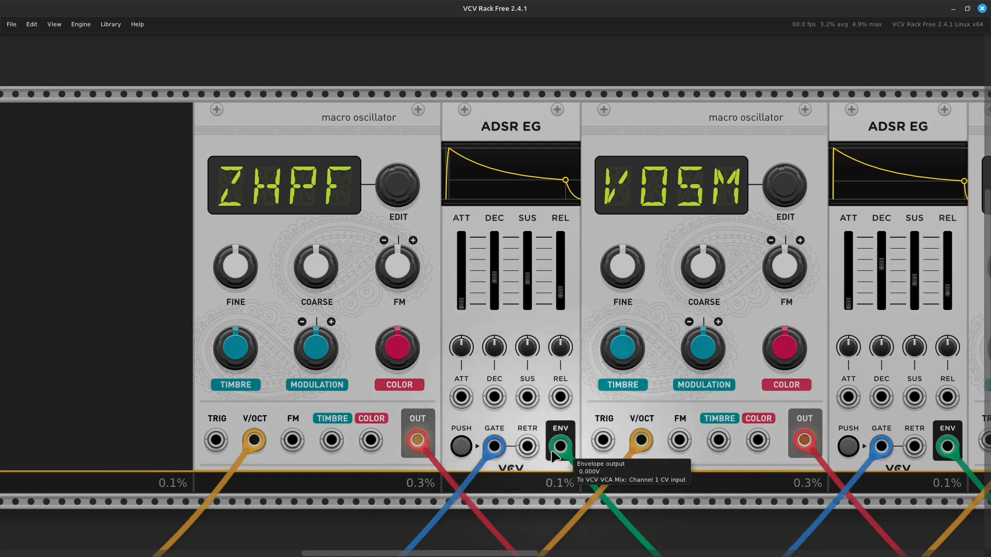
pyautogui.hscroll(6, 560, 441)
pyautogui.hscroll(15, 562, 431)
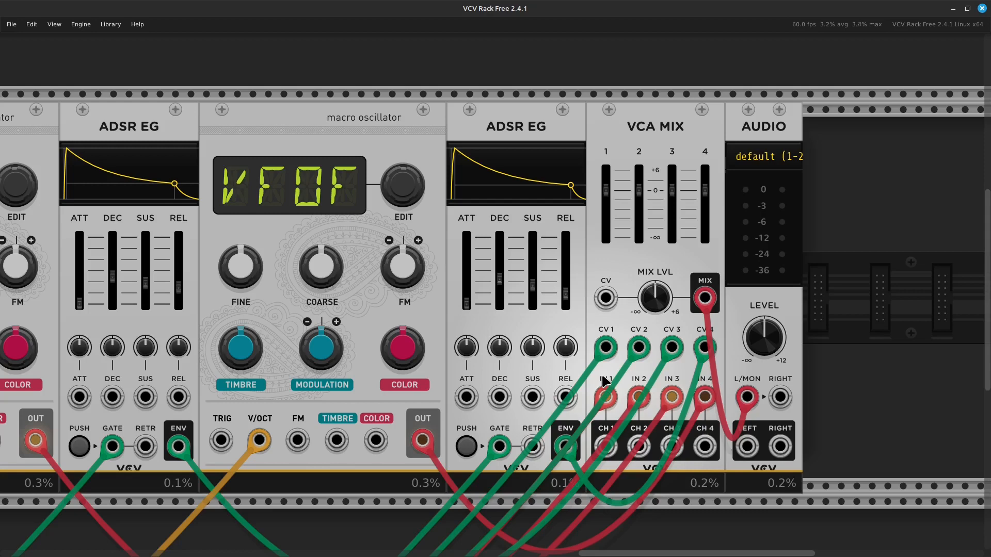
# Set the Neutrinode POS/SIZE switch to SIZE
pyautogui.hscroll(-15, 604, 385)
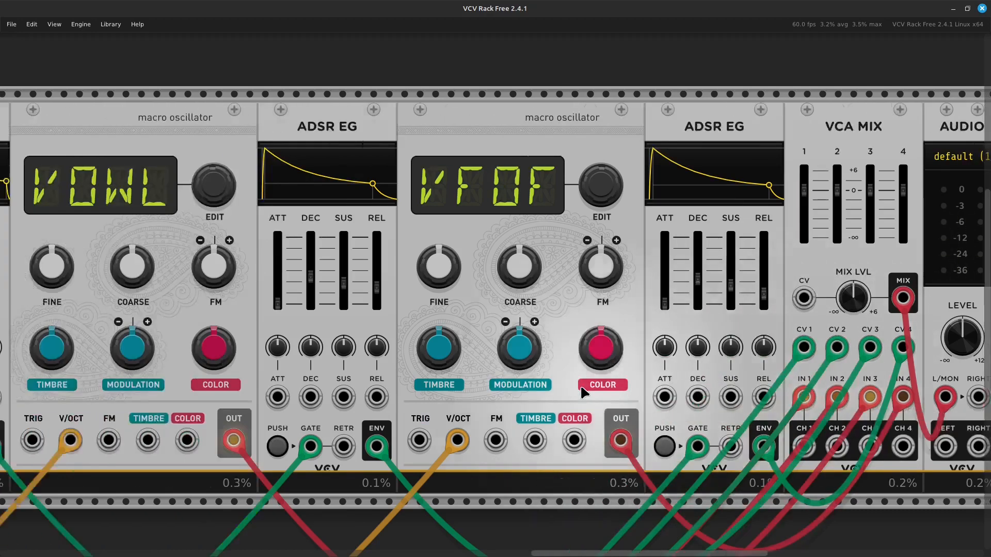
pyautogui.hscroll(-8, 580, 391)
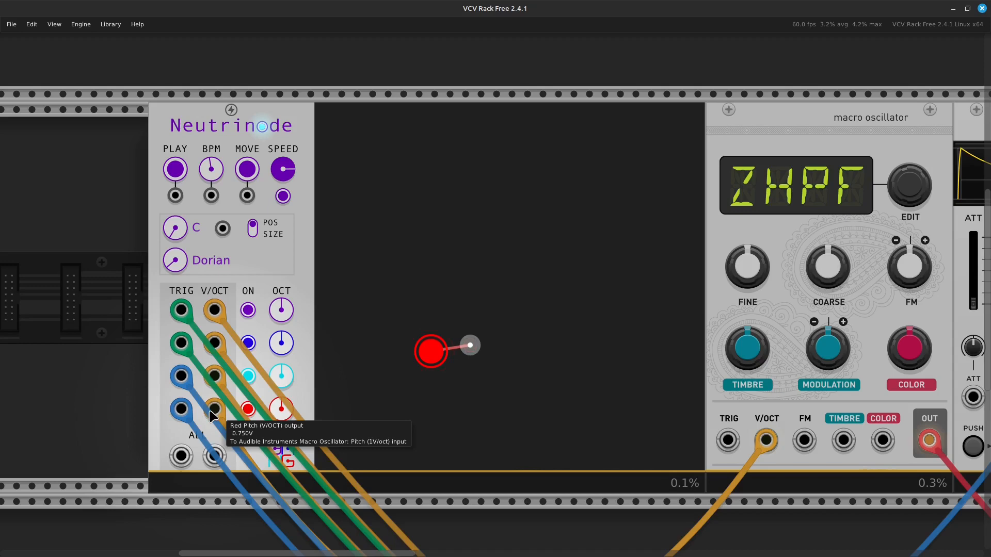
pyautogui.click(255, 231)
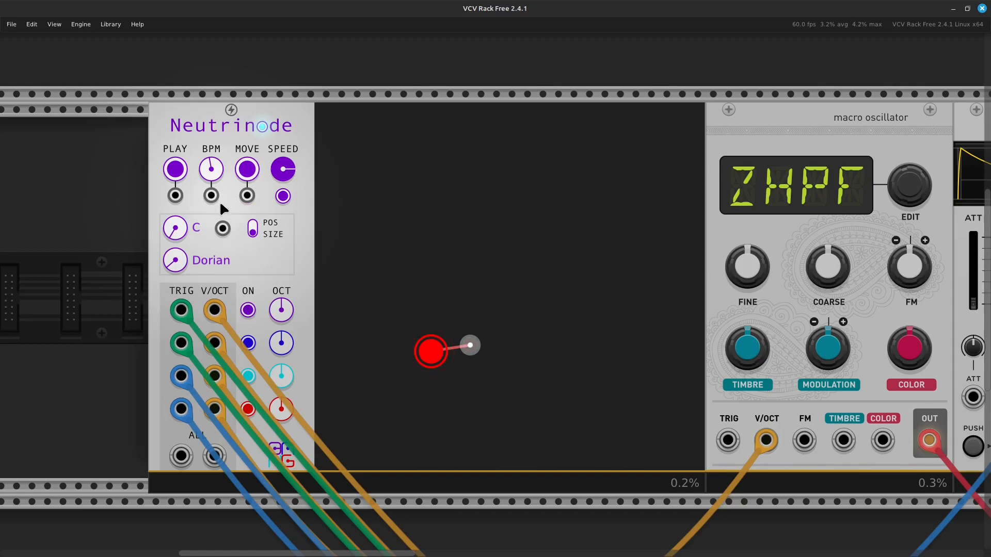
pyautogui.hotkey('ctrl', '=')
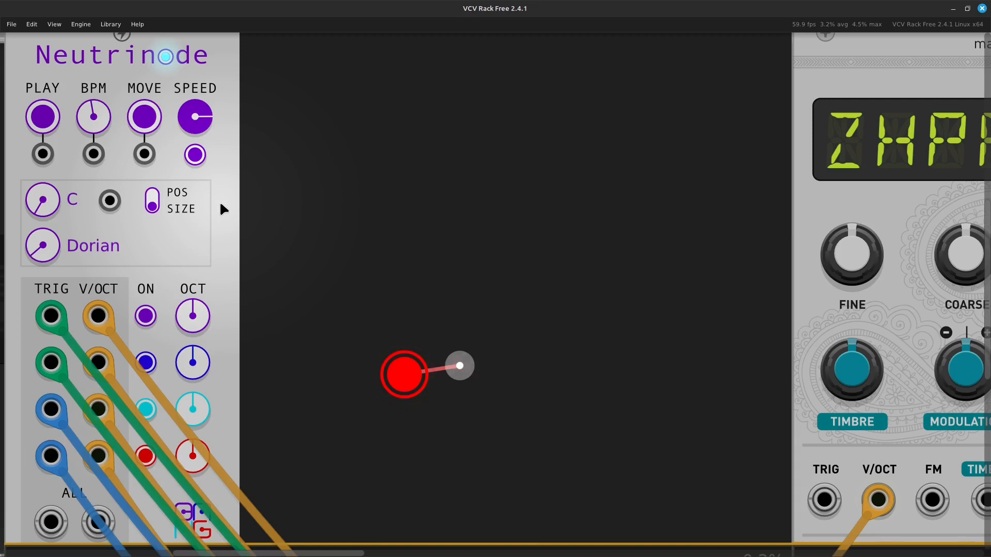
pyautogui.press('Left')
pyautogui.press('Left')
pyautogui.press('Left')
pyautogui.scroll(2, 227, 206)
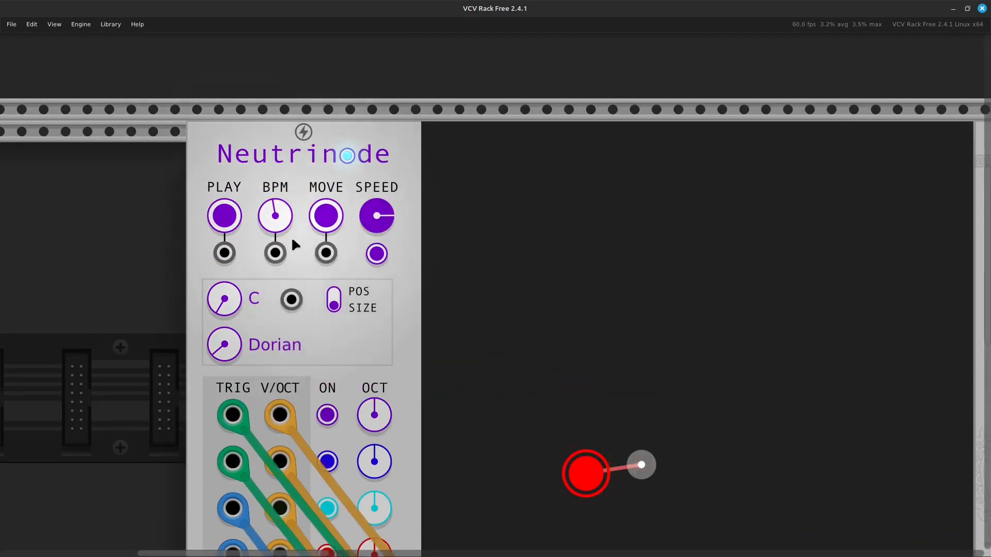
pyautogui.scroll(-2, 260, 302)
pyautogui.hscroll(2, 260, 300)
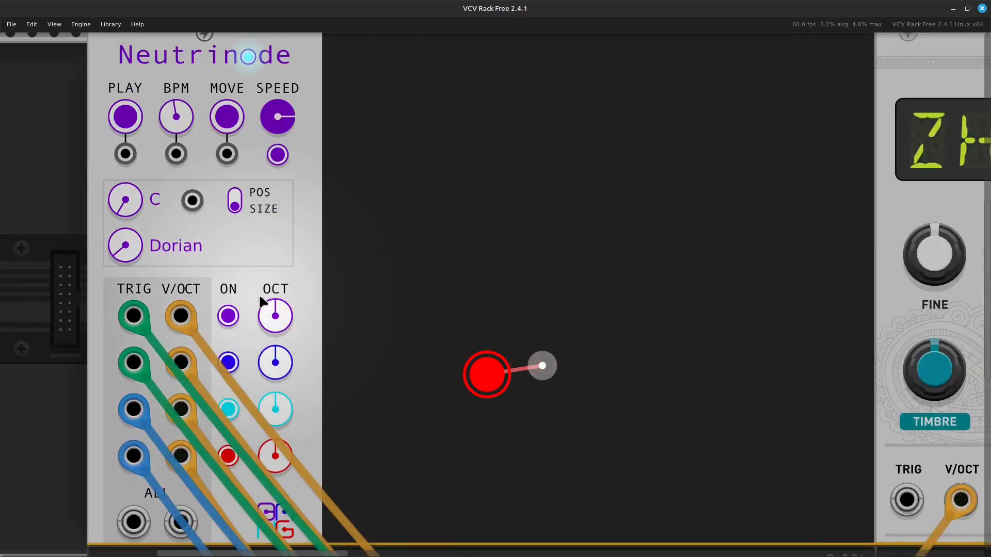
pyautogui.scroll(-2, 259, 293)
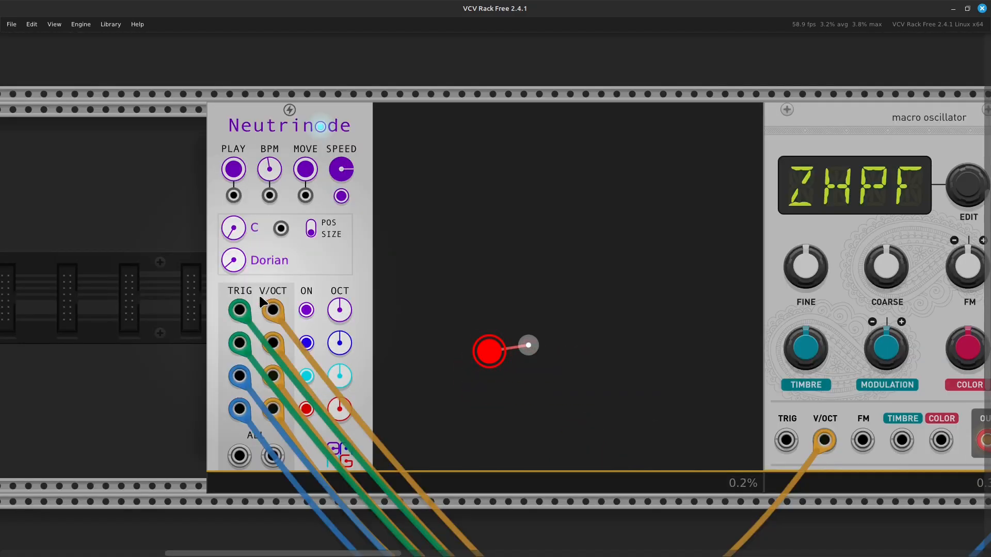
# Set the ZHPF oscillator's coarse frequency to -1 semitone
pyautogui.hscroll(9, 259, 293)
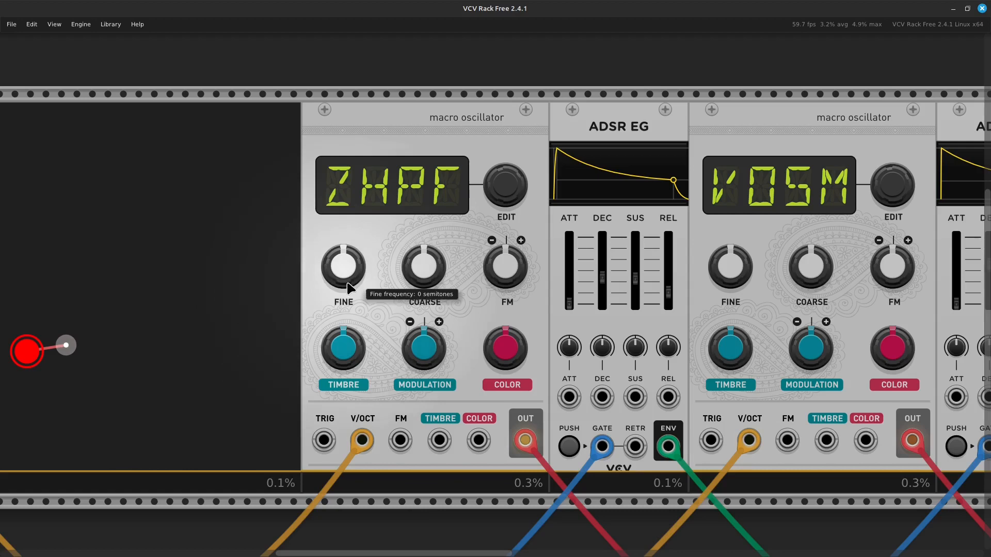
pyautogui.rightClick(422, 272)
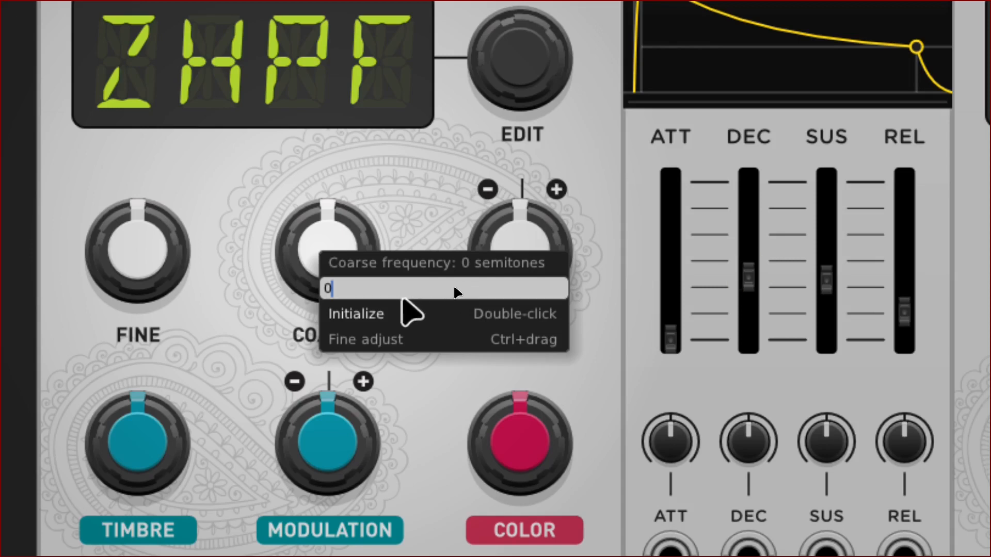
pyautogui.click(362, 323)
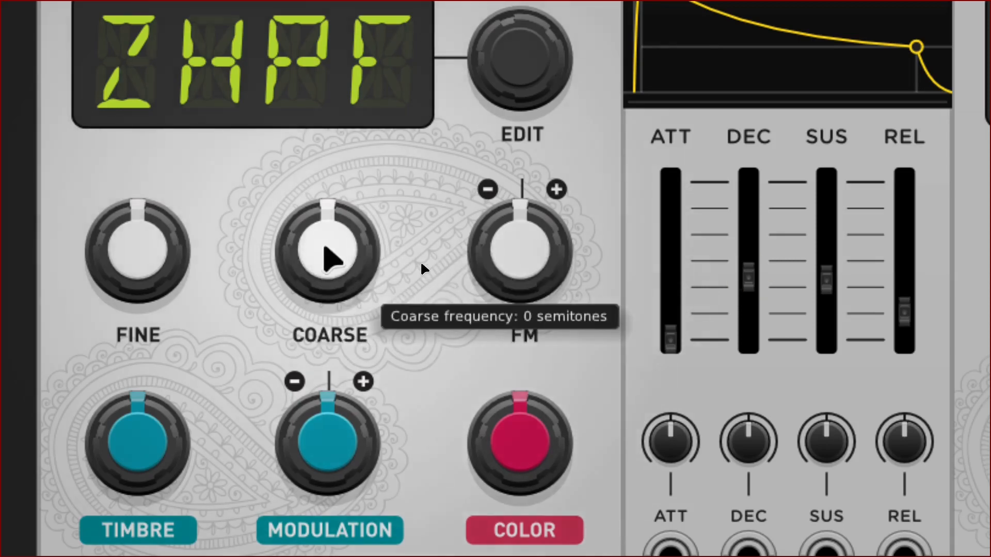
pyautogui.rightClick(325, 245)
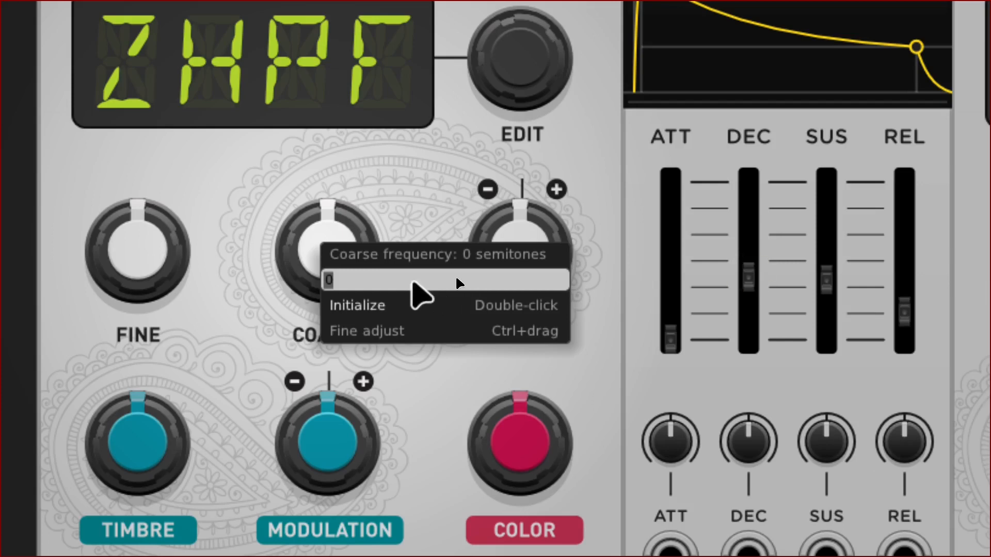
pyautogui.click(380, 278)
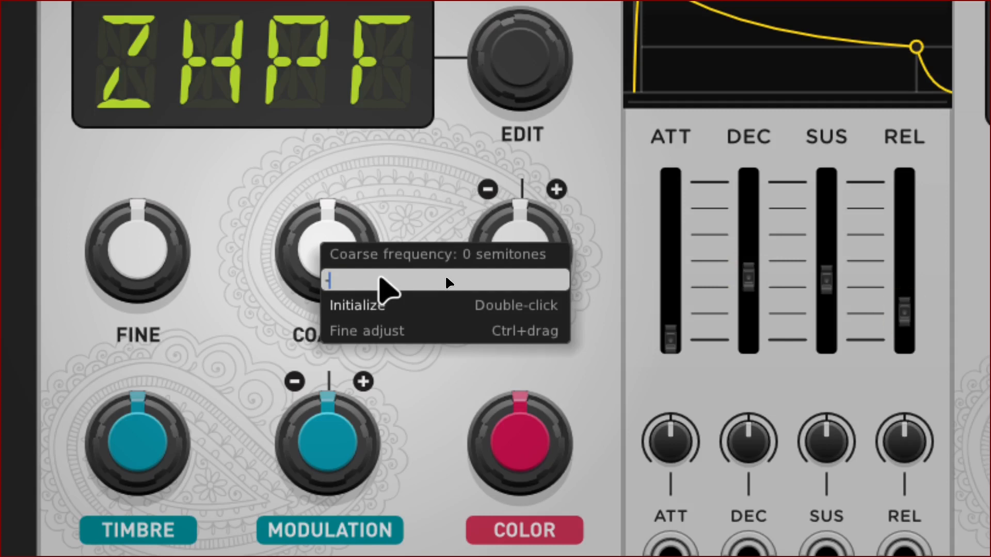
pyautogui.write('-1')
pyautogui.press('Return')
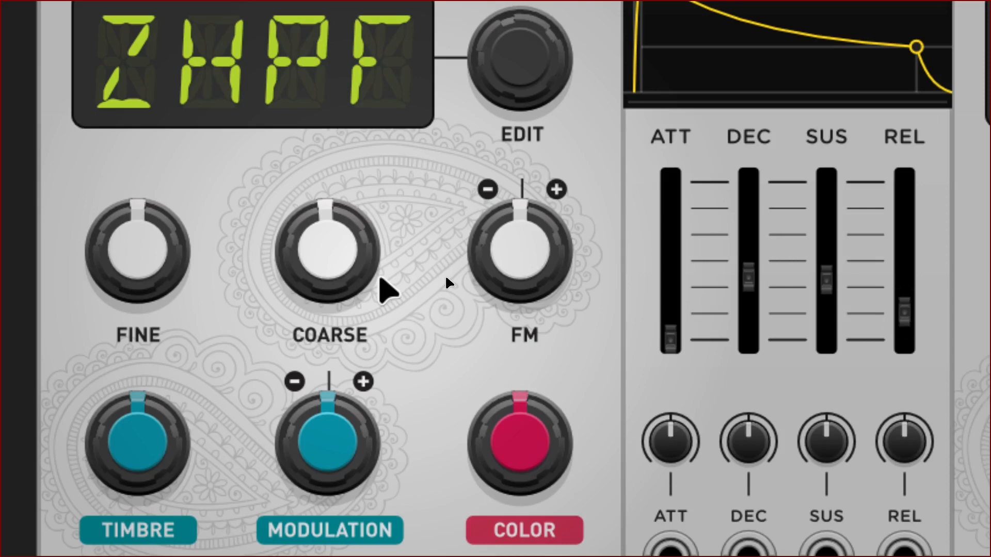
# Lower the ZHPF oscillator's coarse frequency to -2 semitones
pyautogui.moveTo(313, 258)
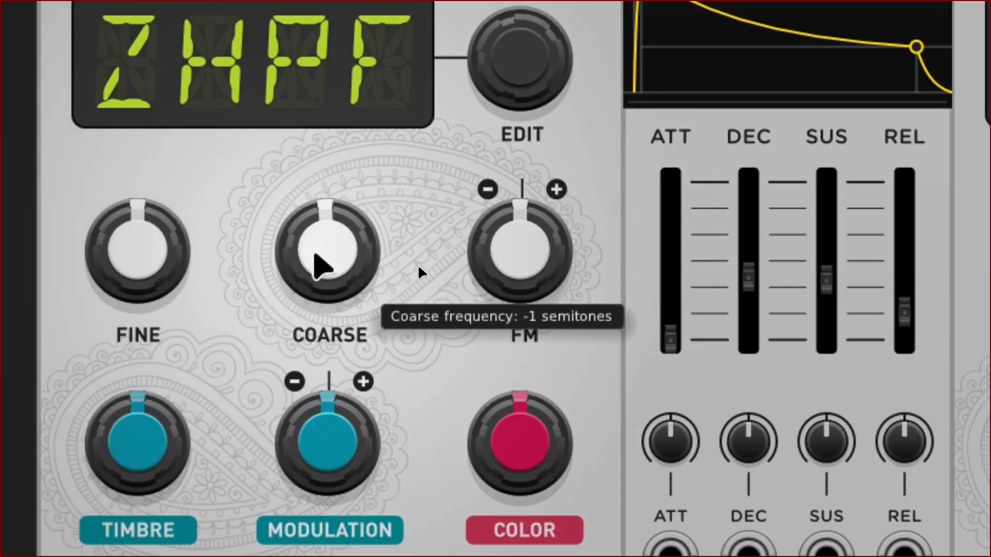
pyautogui.rightClick(314, 254)
pyautogui.press('Right')
pyautogui.press('BackSpace')
pyautogui.write('2')
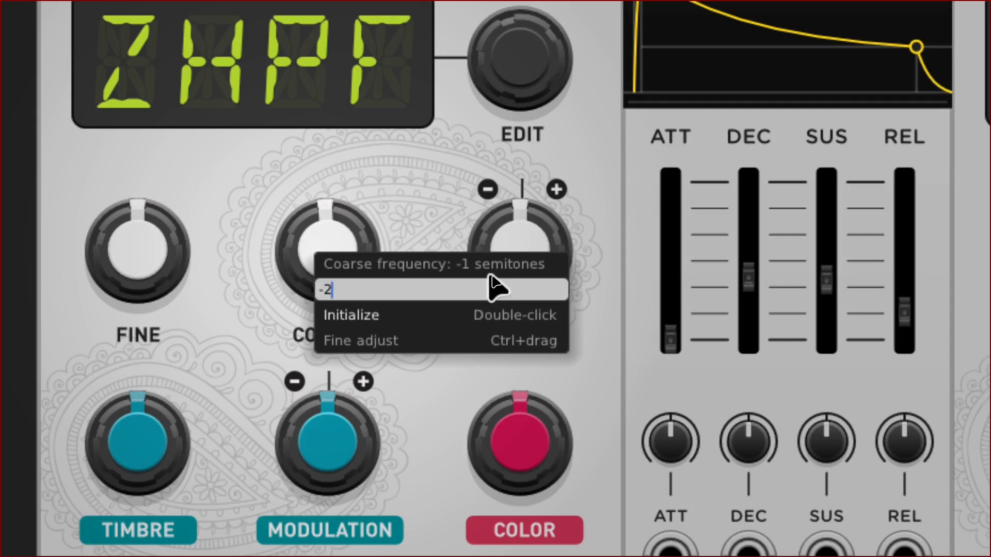
pyautogui.press('Return')
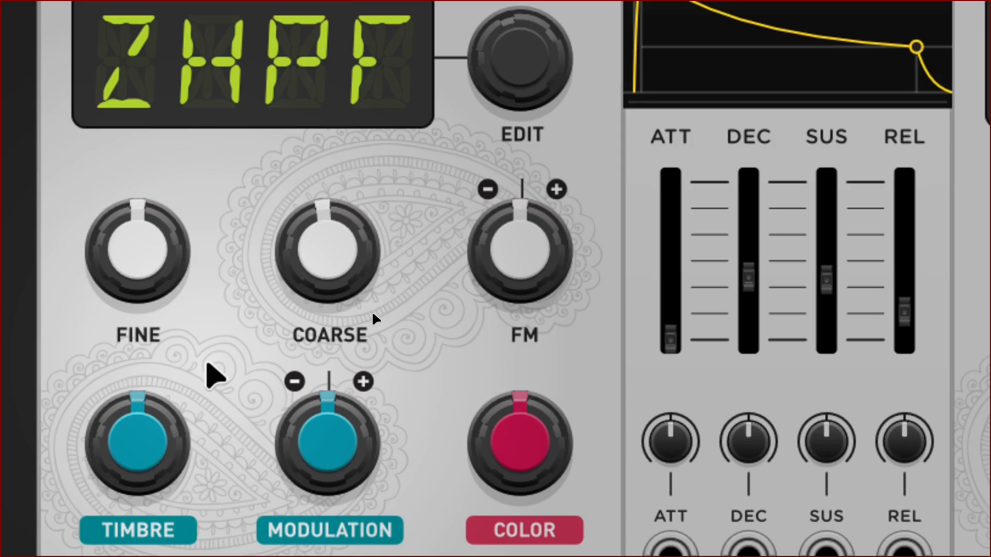
# Raise the sustain slightly and the decay to about 217 ms on the ZHPF voice's ADSR envelope
pyautogui.hscroll(4, 205, 364)
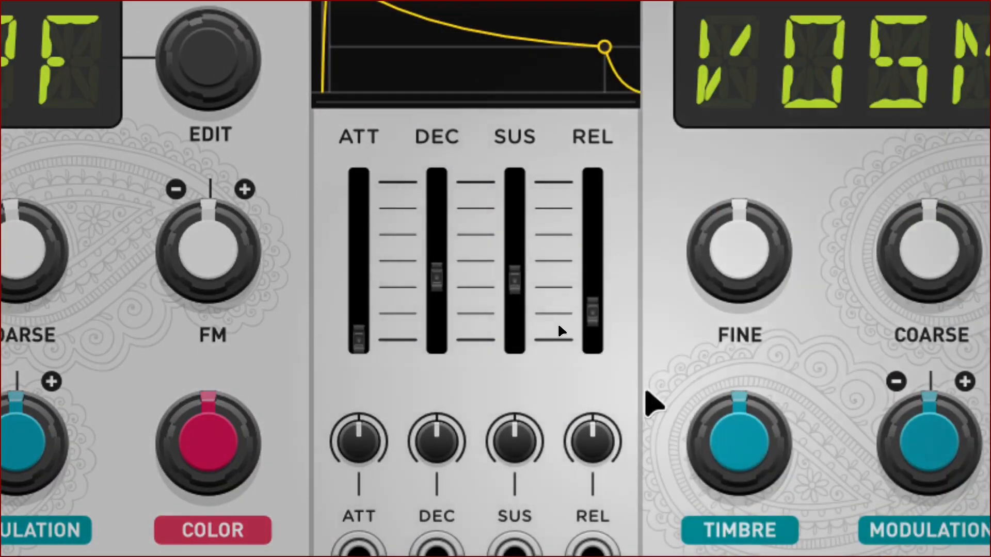
pyautogui.moveTo(503, 281)
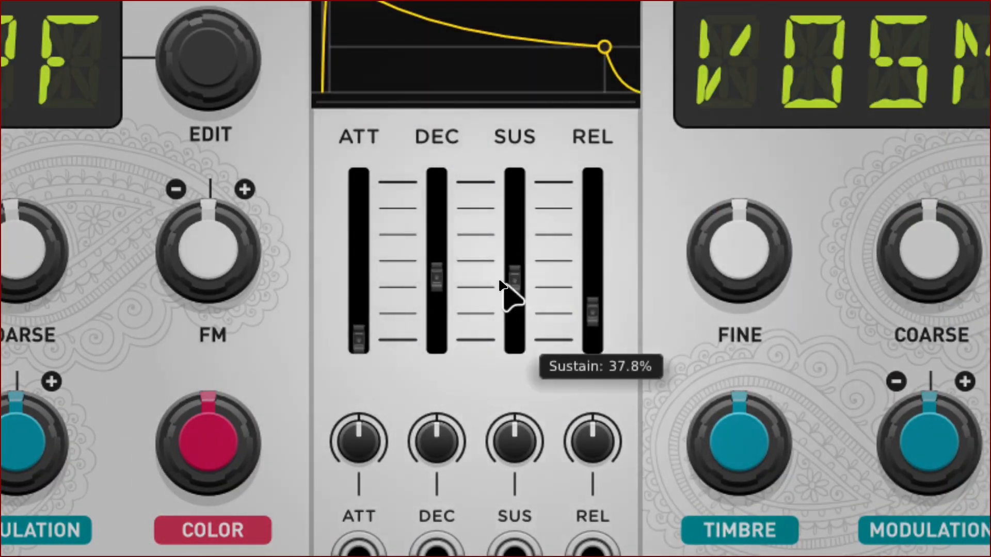
pyautogui.moveTo(505, 281); pyautogui.dragTo(505, 274)
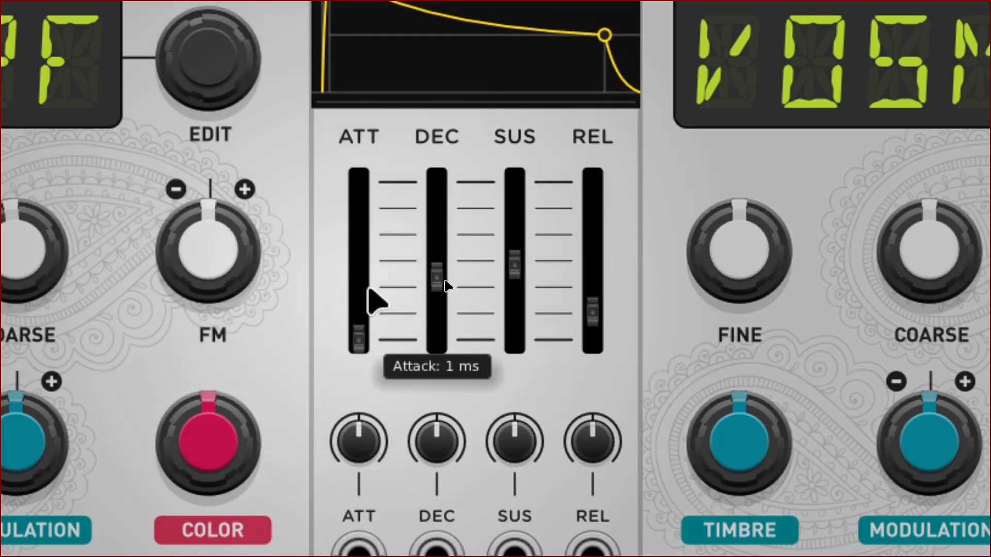
pyautogui.moveTo(439, 273)
pyautogui.moveTo(433, 277); pyautogui.dragTo(434, 254)
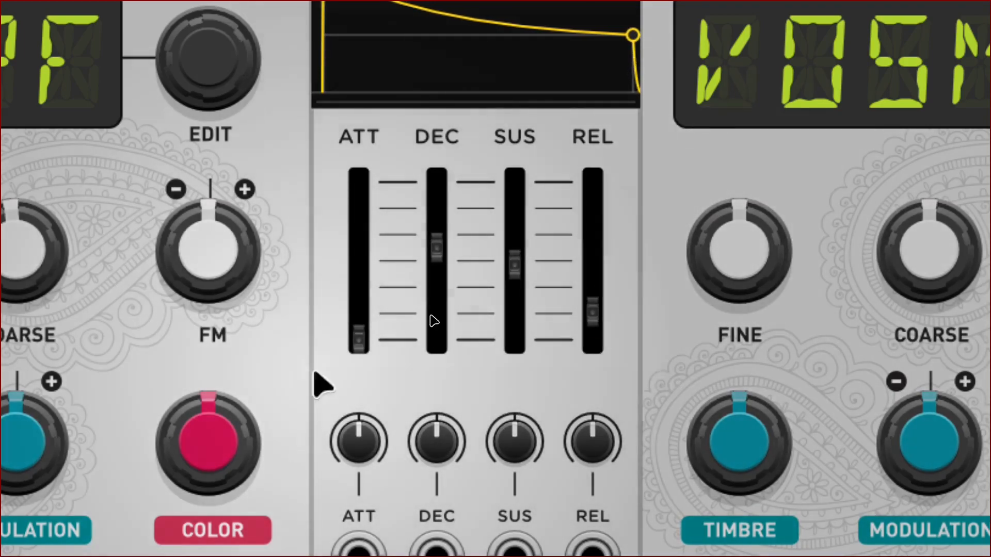
pyautogui.moveTo(445, 240)
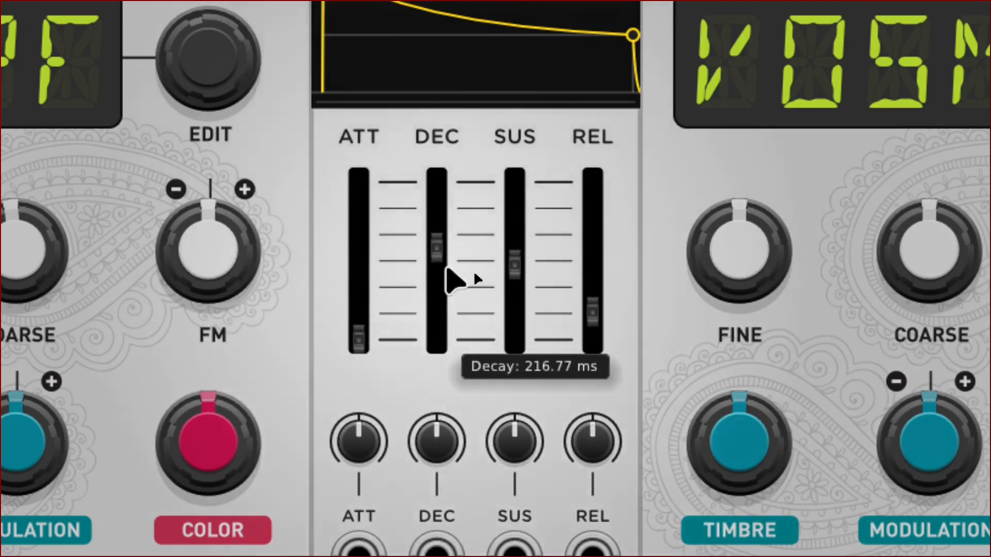
# Lengthen the release on the ZHPF voice's ADSR envelope, raising its slider to roughly mid-travel
pyautogui.moveTo(511, 265)
pyautogui.scroll(-1, 497, 354)
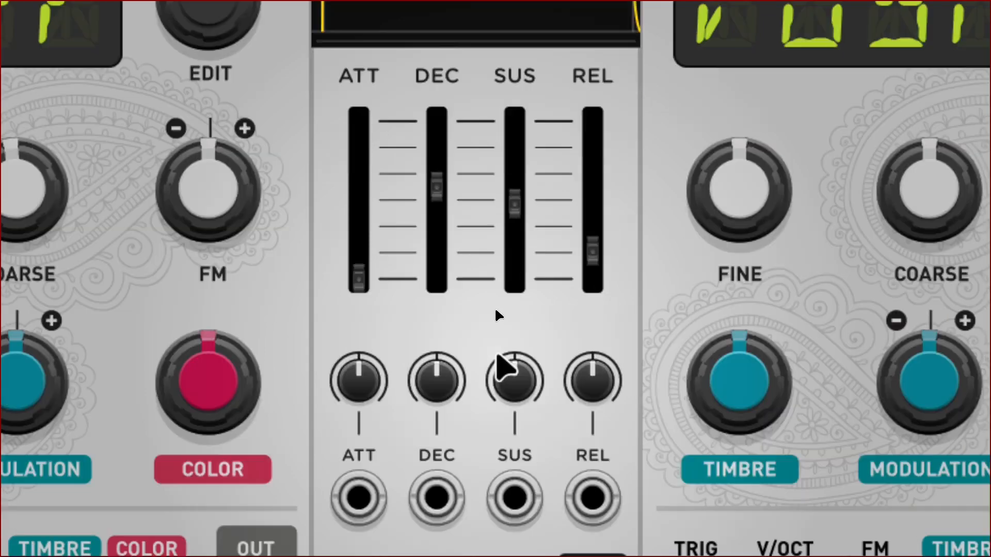
pyautogui.scroll(1, 496, 355)
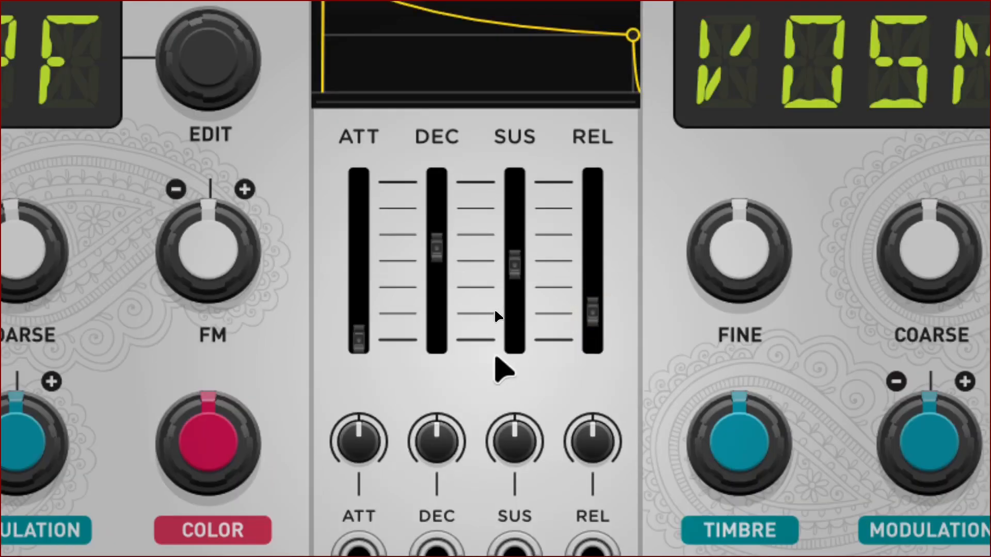
pyautogui.moveTo(591, 316)
pyautogui.moveTo(590, 313); pyautogui.dragTo(592, 265)
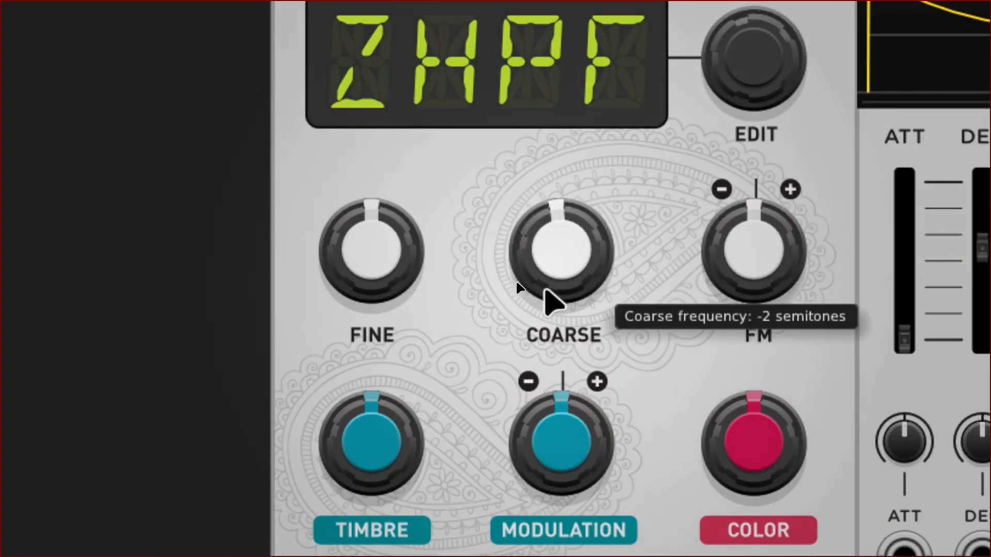
# Set the ZHPF oscillator's coarse frequency to -3 semitones
pyautogui.rightClick(565, 256)
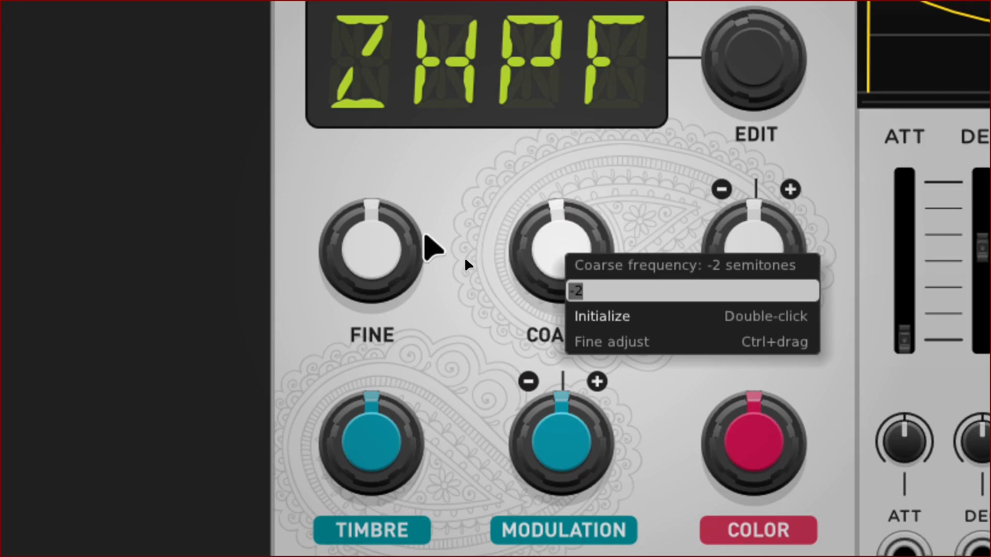
pyautogui.press('BackSpace')
pyautogui.write('-3')
pyautogui.press('Return')
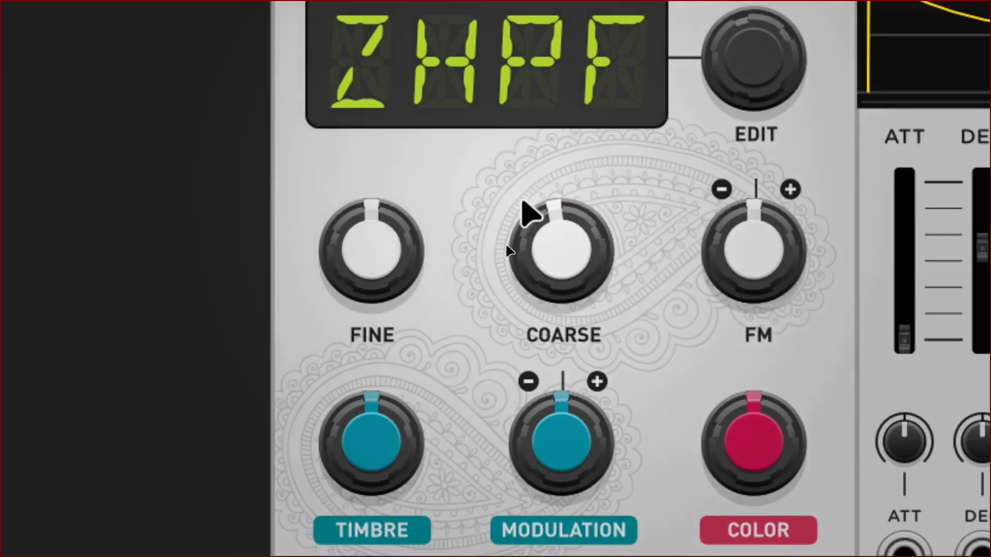
# Initialize the ZHPF oscillator's coarse frequency to return it to 0 semitones
pyautogui.rightClick(554, 251)
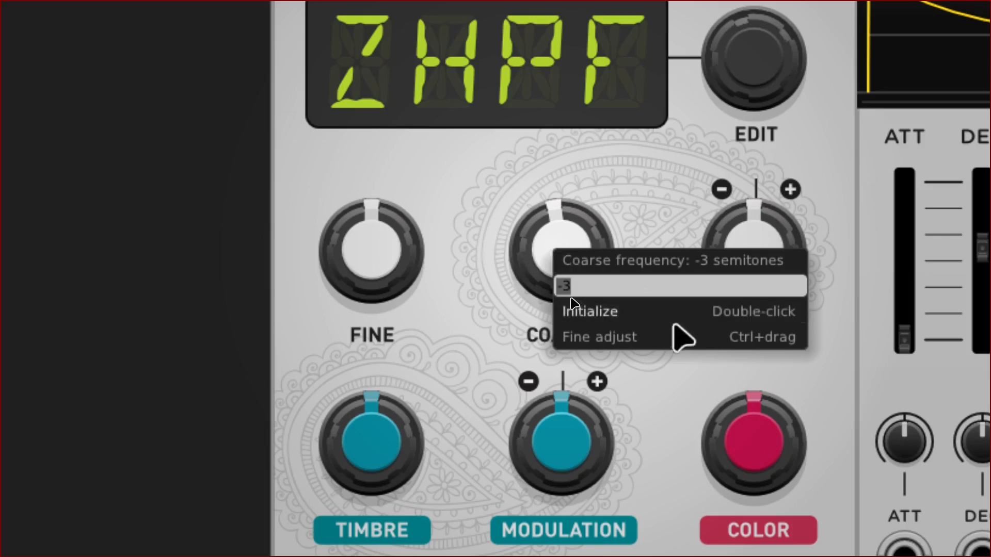
pyautogui.click(612, 313)
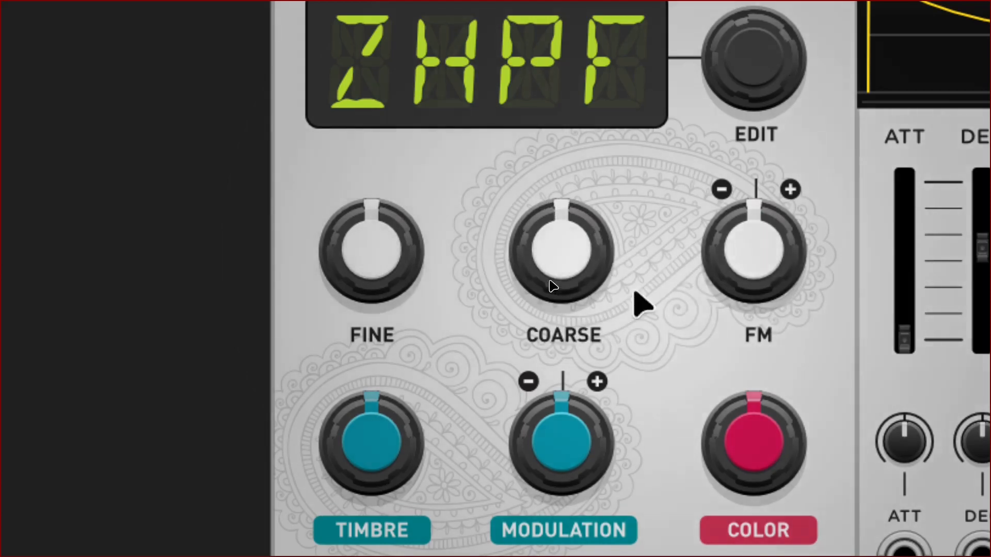
pyautogui.moveTo(542, 219)
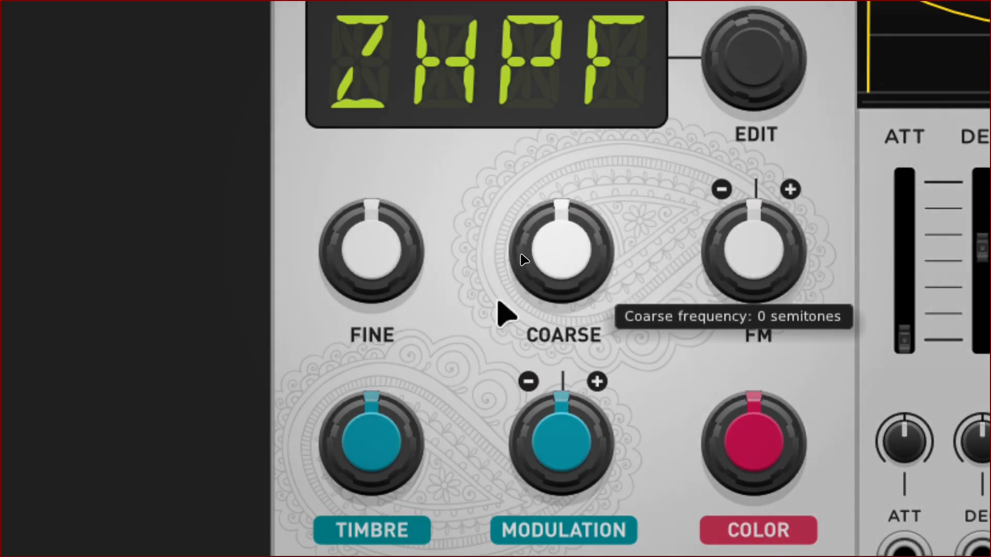
# Try turning the ZHPF oscillator's coarse frequency down to about -20.2 semitones, and restore its default
pyautogui.moveTo(562, 251); pyautogui.dragTo(562, 308)
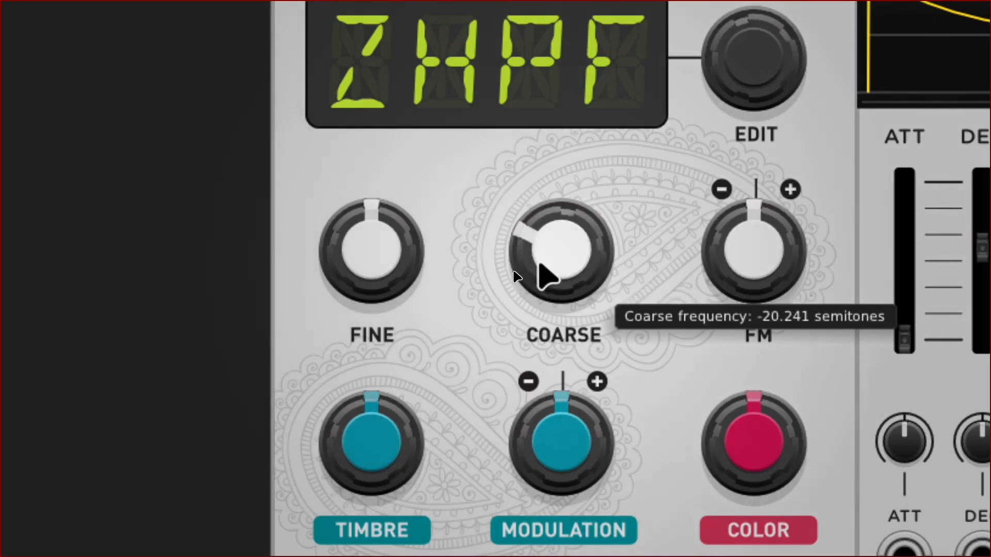
pyautogui.rightClick(539, 268)
pyautogui.click(612, 323)
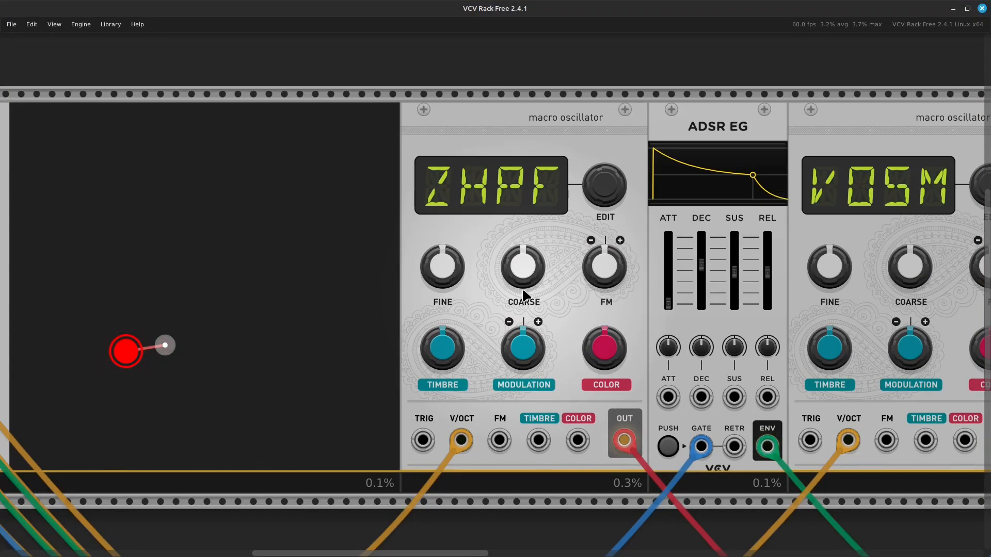
# Shift the Neutrinode module left along the rack to open a narrow gap before the ZHPF oscillator
pyautogui.hscroll(-5, 135, 198)
pyautogui.hscroll(-5, 135, 198)
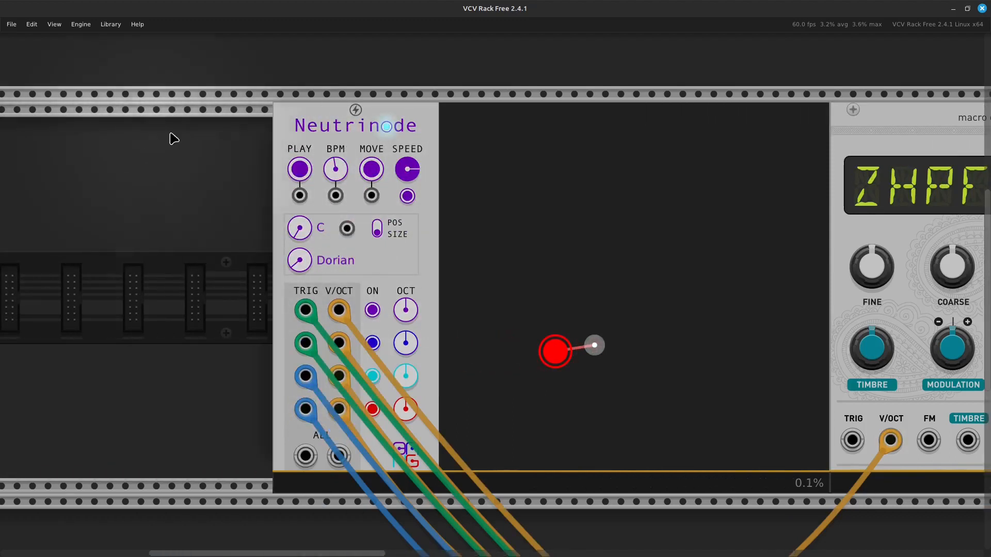
pyautogui.moveTo(347, 132); pyautogui.dragTo(303, 129)
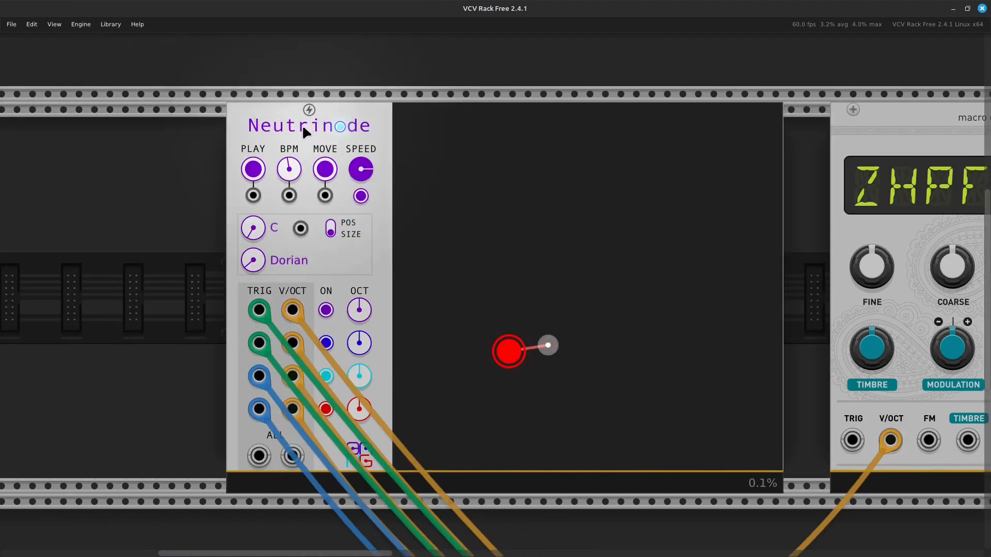
# Find the VCV OCT module by searching for "oct" and add it in the gap between Neutrinode and the ZHPF oscillator
pyautogui.hscroll(14, 304, 132)
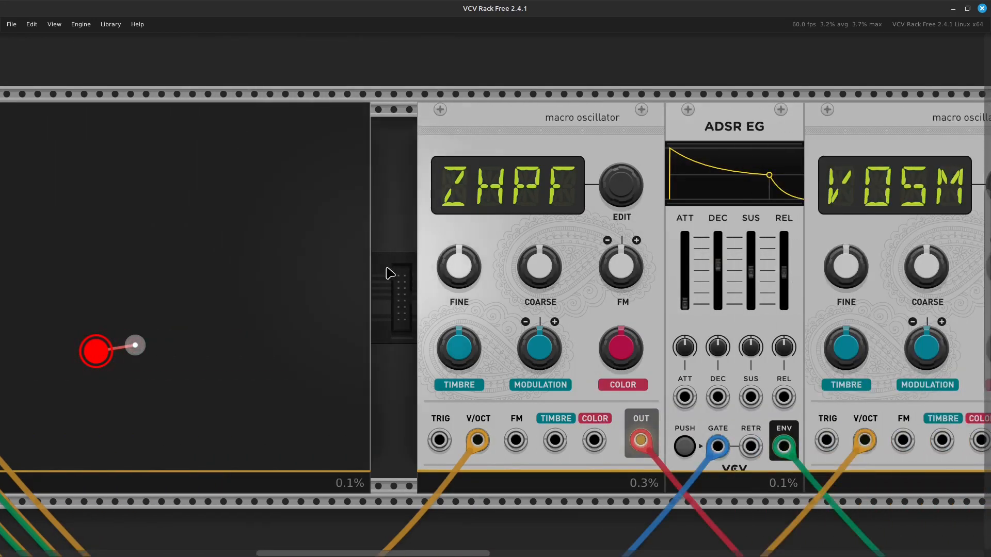
pyautogui.press('Return')
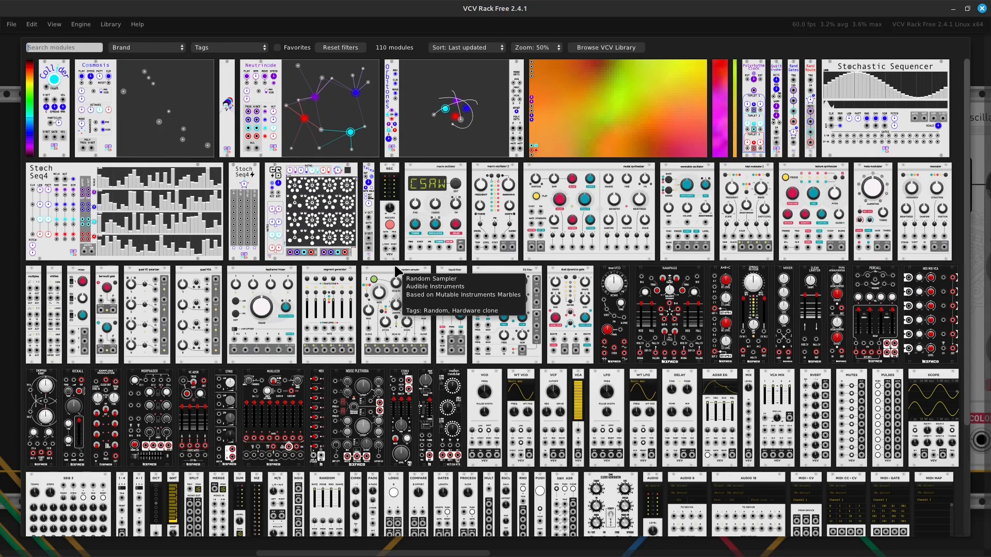
pyautogui.write('oct')
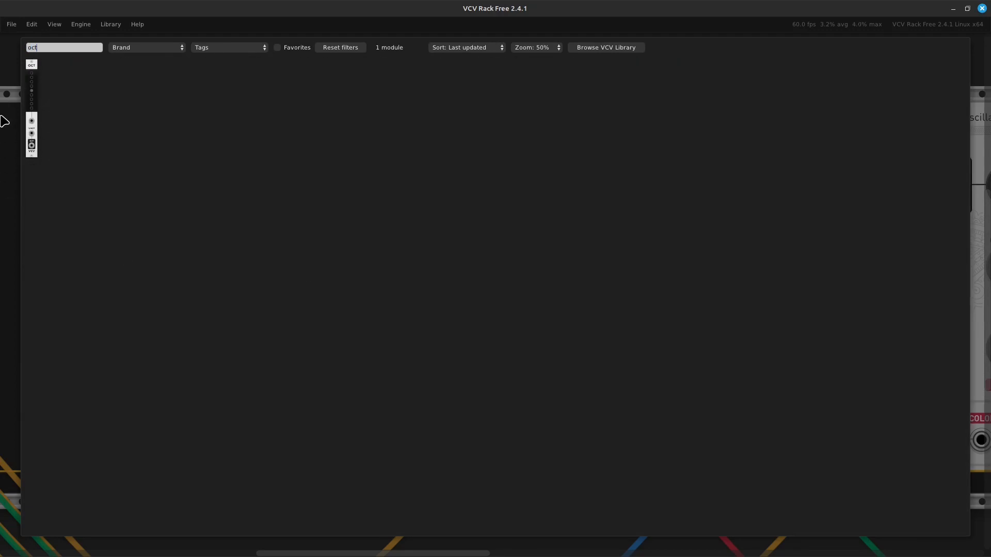
pyautogui.click(32, 103)
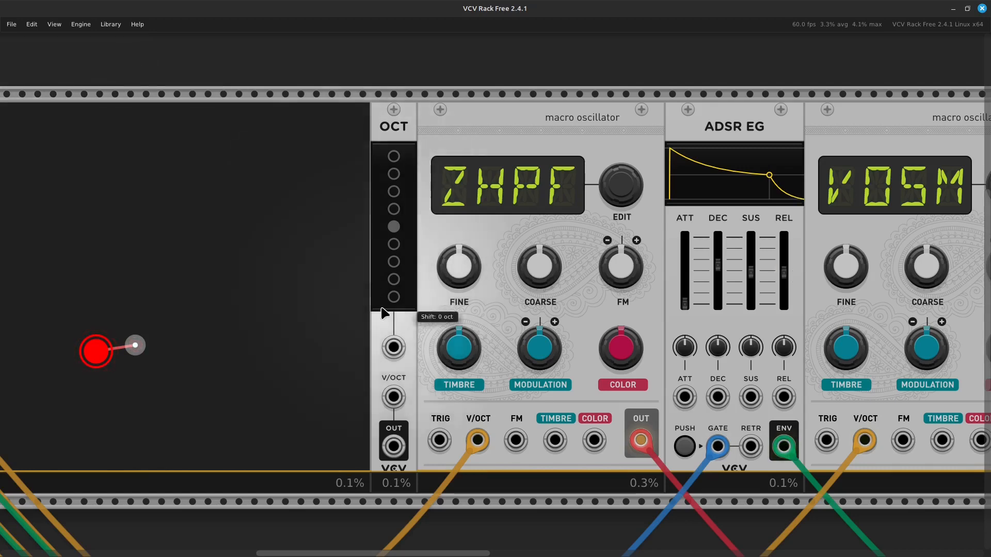
# Move Neutrinode's red pitch cable from the ZHPF oscillator's V/OCT input to the OCT module's V/OCT input, and initialize the oscillator's coarse frequency
pyautogui.scroll(-3, 450, 405)
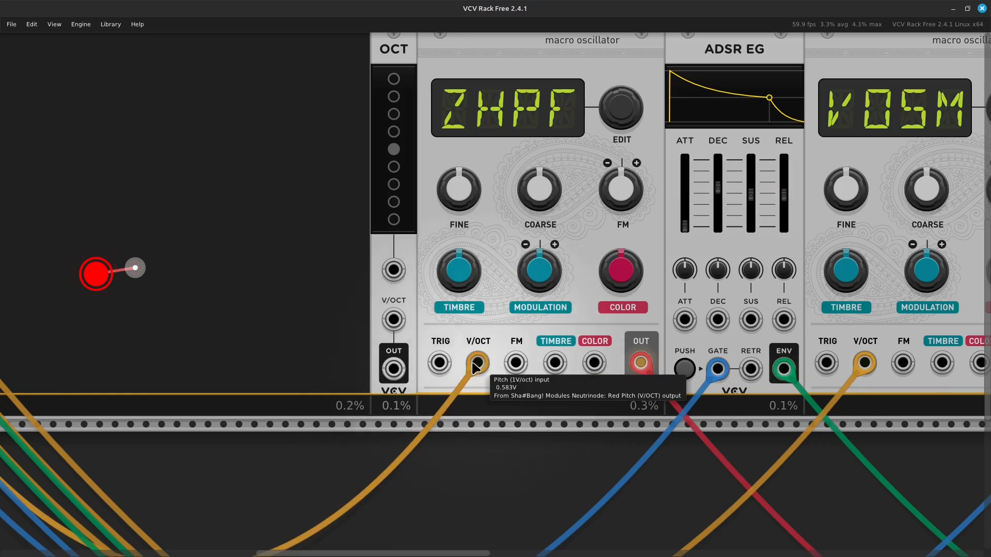
pyautogui.moveTo(478, 362); pyautogui.dragTo(393, 319)
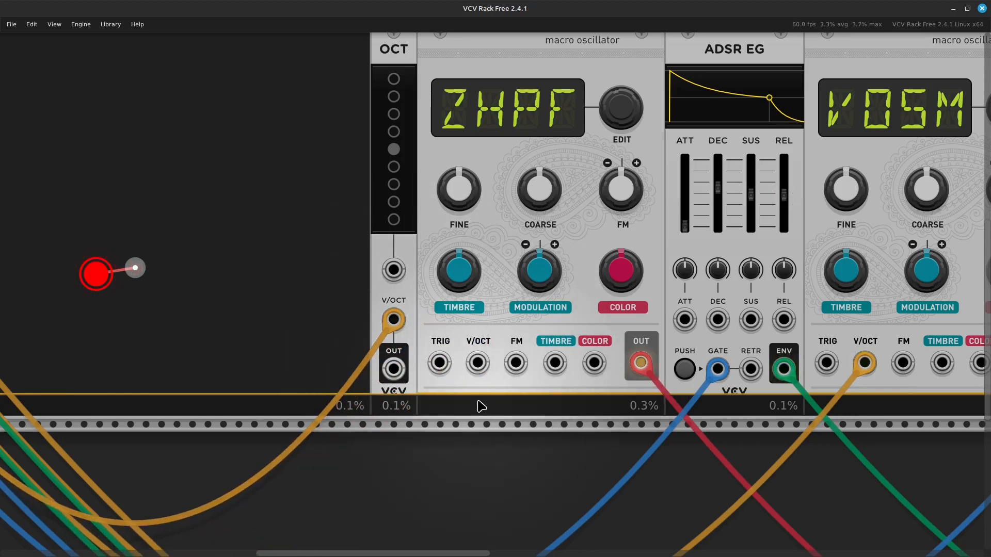
pyautogui.moveTo(541, 187)
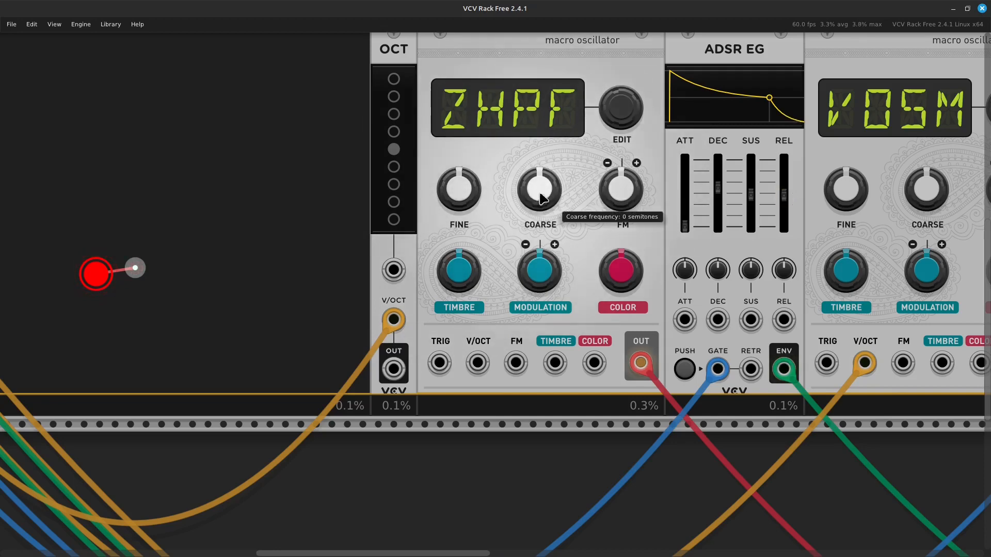
pyautogui.rightClick(543, 197)
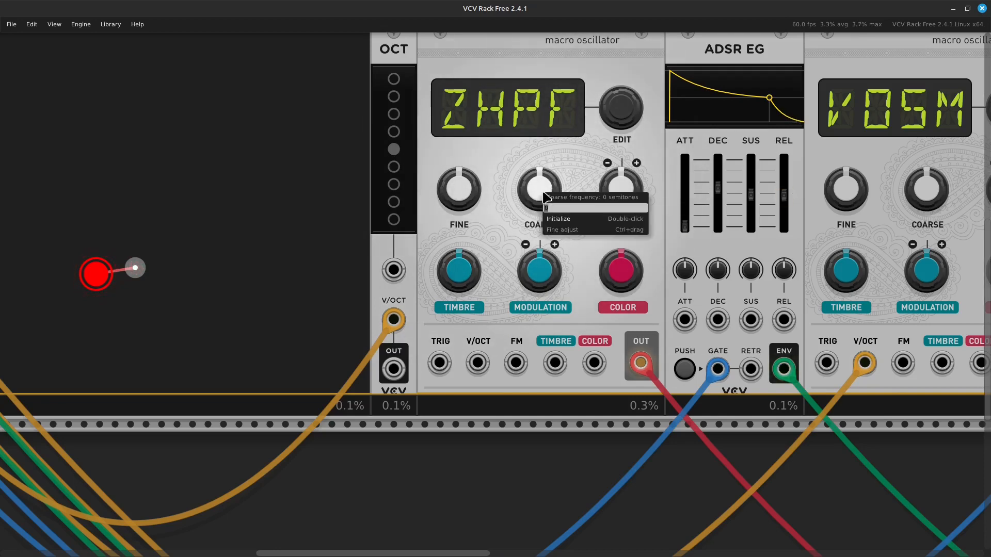
pyautogui.click(566, 217)
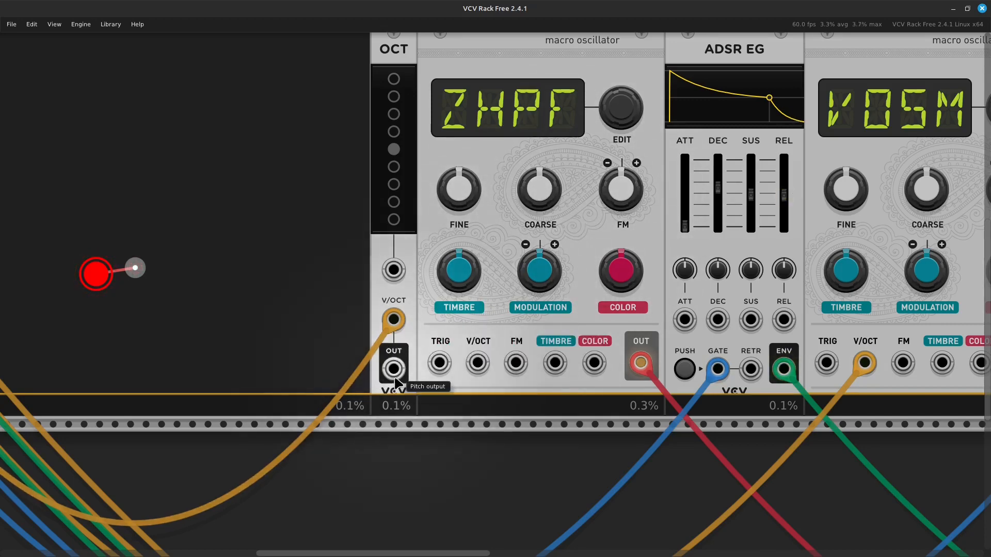
# Patch the OCT module's pitch output into the ZHPF oscillator's V/OCT input
pyautogui.moveTo(397, 325)
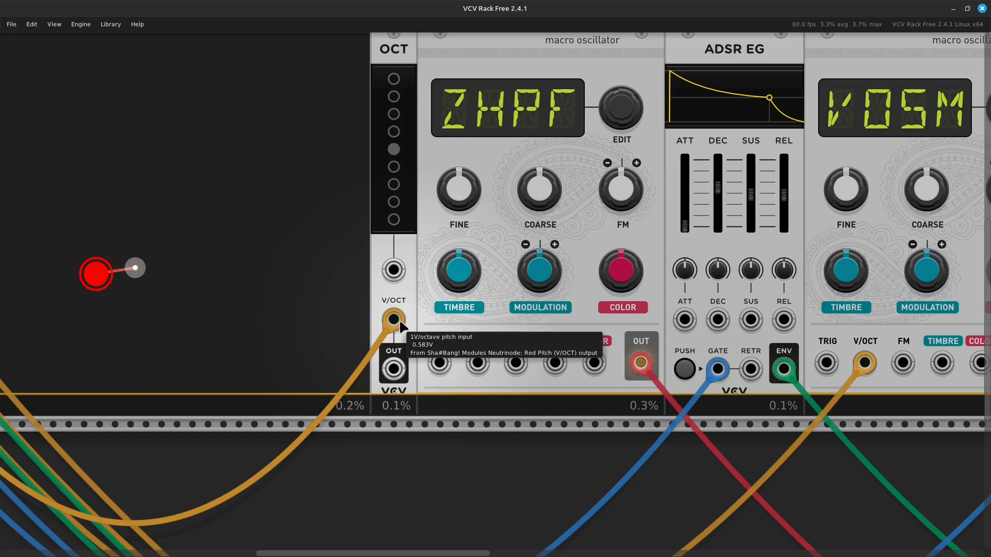
pyautogui.rightClick(394, 369)
pyautogui.moveTo(417, 412); pyautogui.dragTo(480, 365)
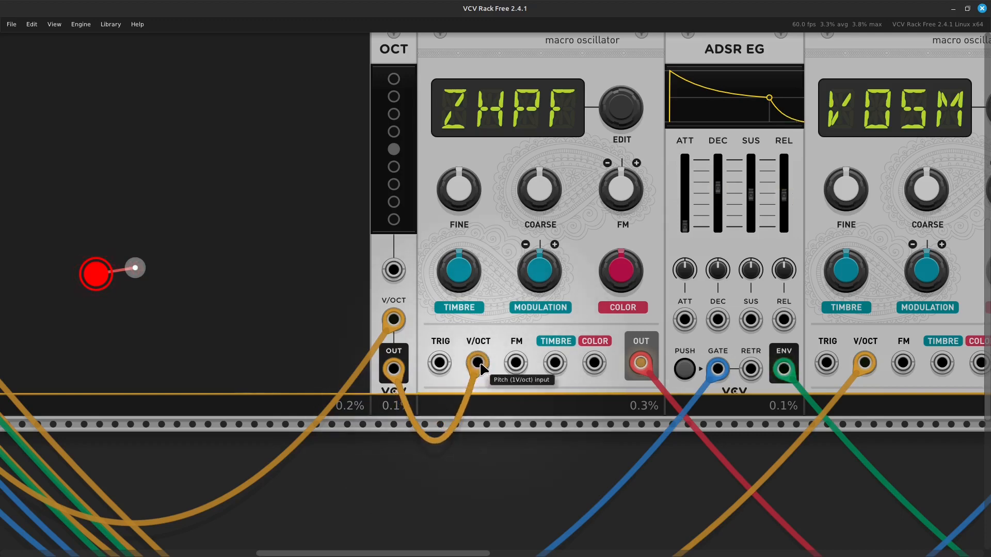
# Lower the OCT module's shift one octave at a time to -3 oct
pyautogui.scroll(1, 443, 330)
pyautogui.scroll(3, 442, 323)
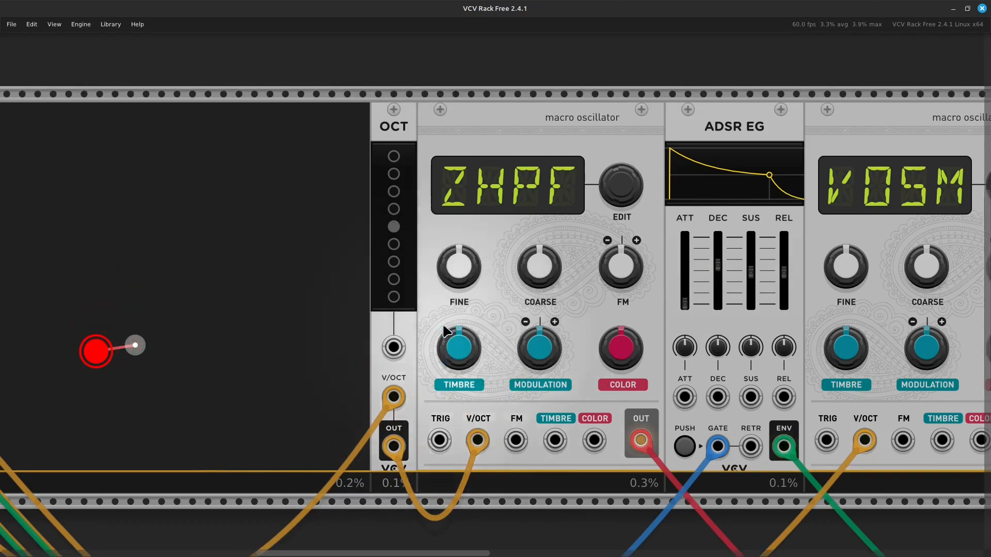
pyautogui.click(394, 271)
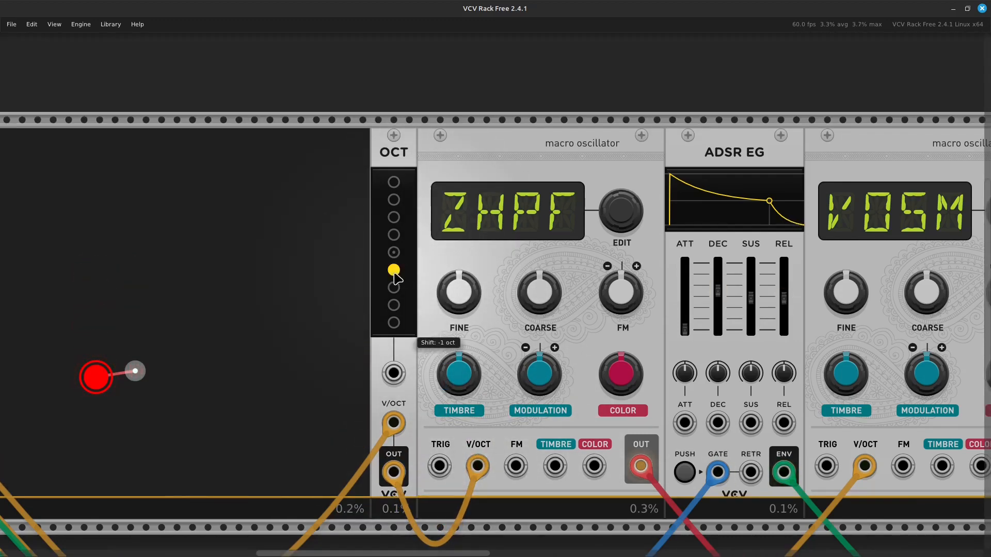
pyautogui.click(394, 289)
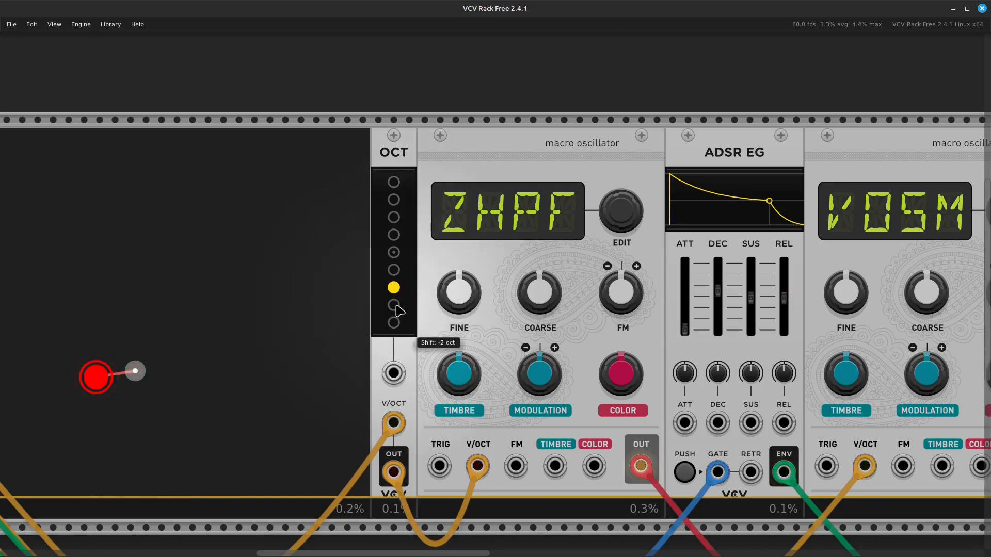
pyautogui.click(395, 306)
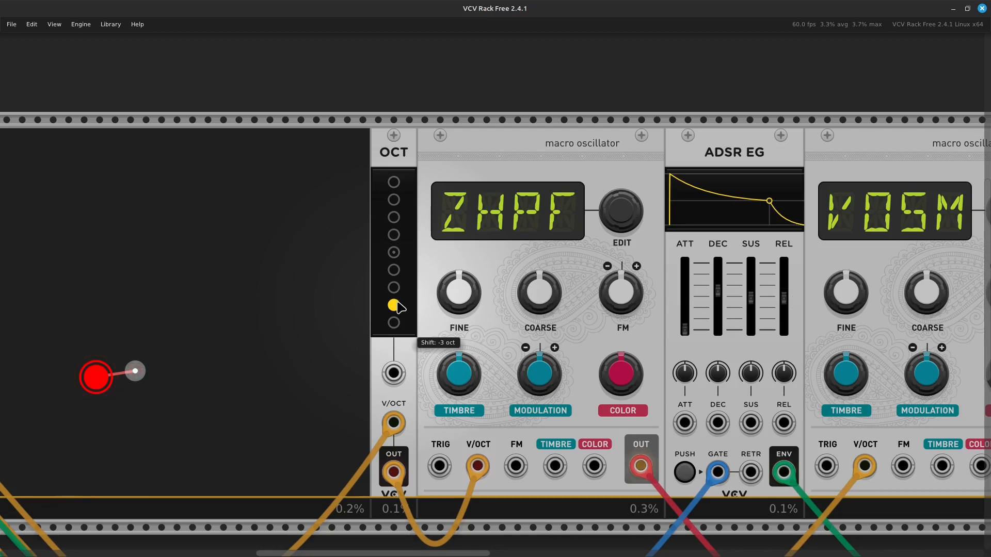
# Lower the ZHPF oscillator's color to about 4.9% and its timbre to about 6.3%
pyautogui.moveTo(621, 374)
pyautogui.mouseDown()
pyautogui.moveTo(621, 348)
pyautogui.moveTo(621, 393)
pyautogui.mouseUp()
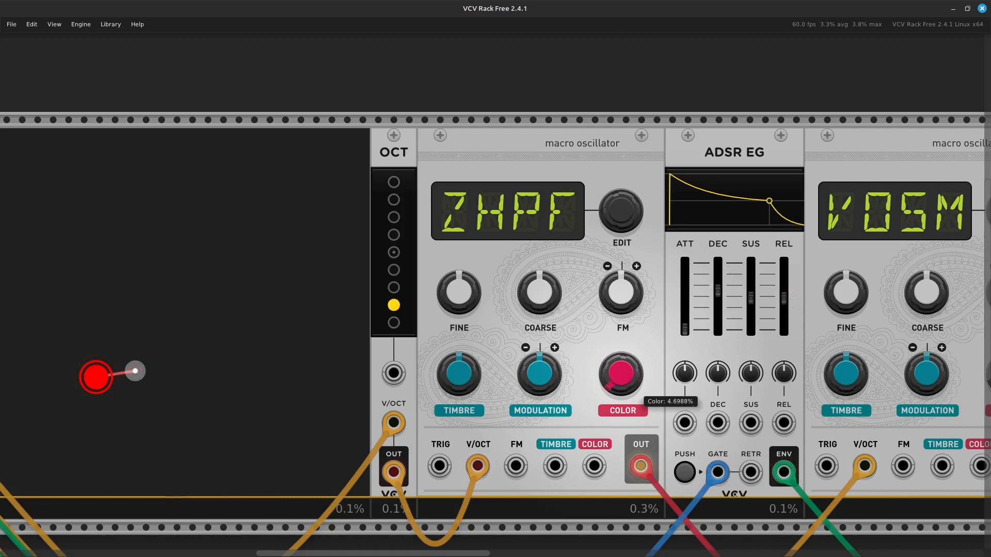
pyautogui.rightClick(618, 381)
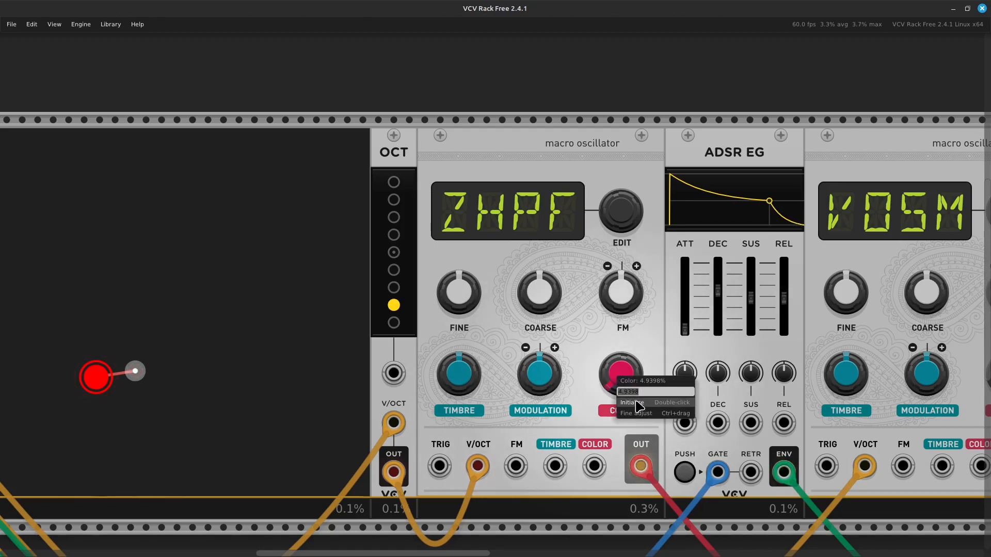
pyautogui.click(593, 378)
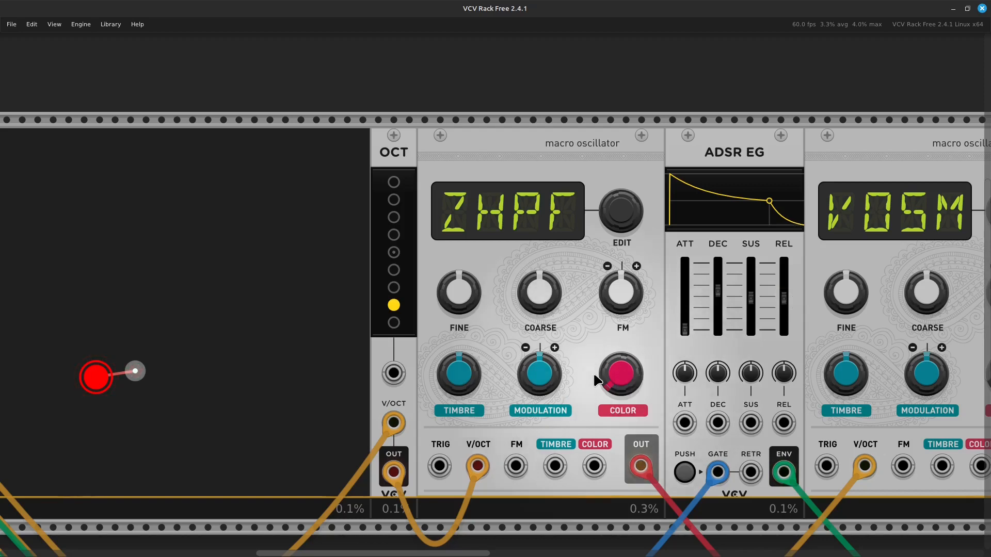
pyautogui.moveTo(459, 374); pyautogui.dragTo(459, 411)
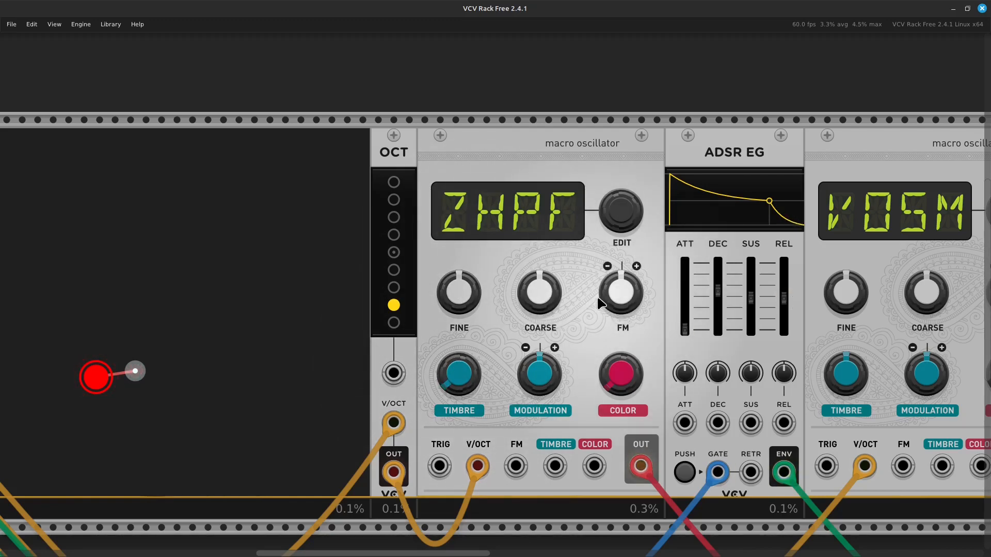
# Route Neutrinode's red pitch cable directly into the ZHPF oscillator's V/OCT input and delete the OCT module
pyautogui.hscroll(-5, 597, 299)
pyautogui.hscroll(-8, 598, 302)
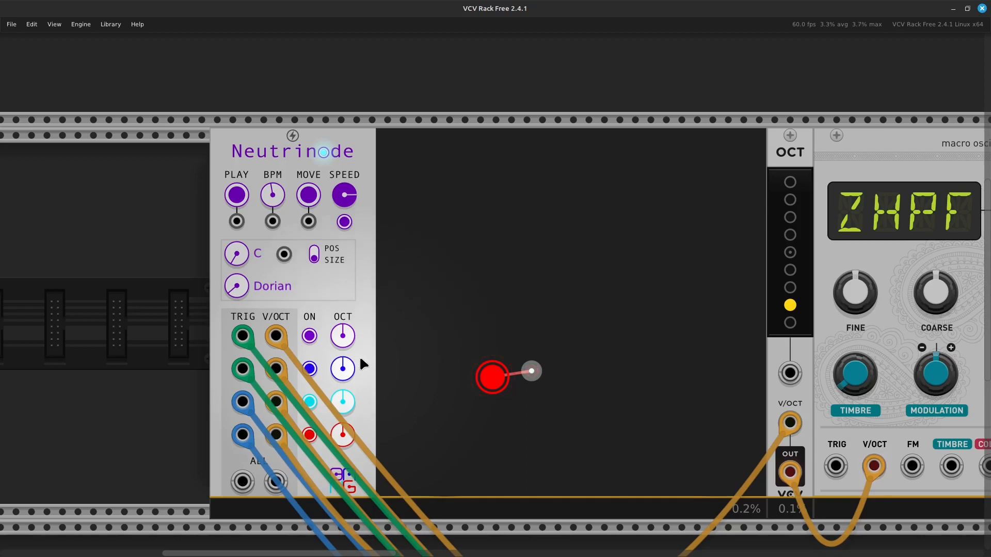
pyautogui.moveTo(335, 341)
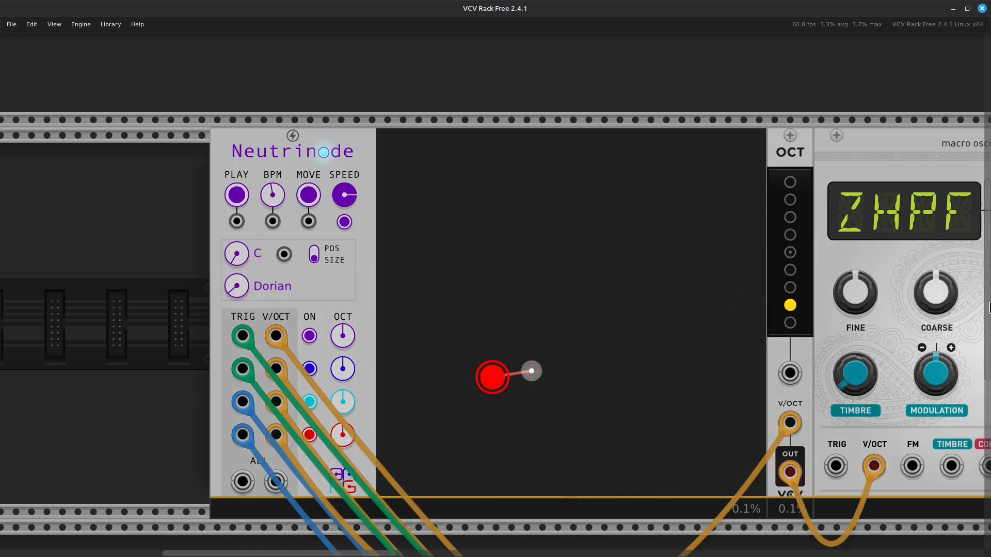
pyautogui.hscroll(5, 989, 306)
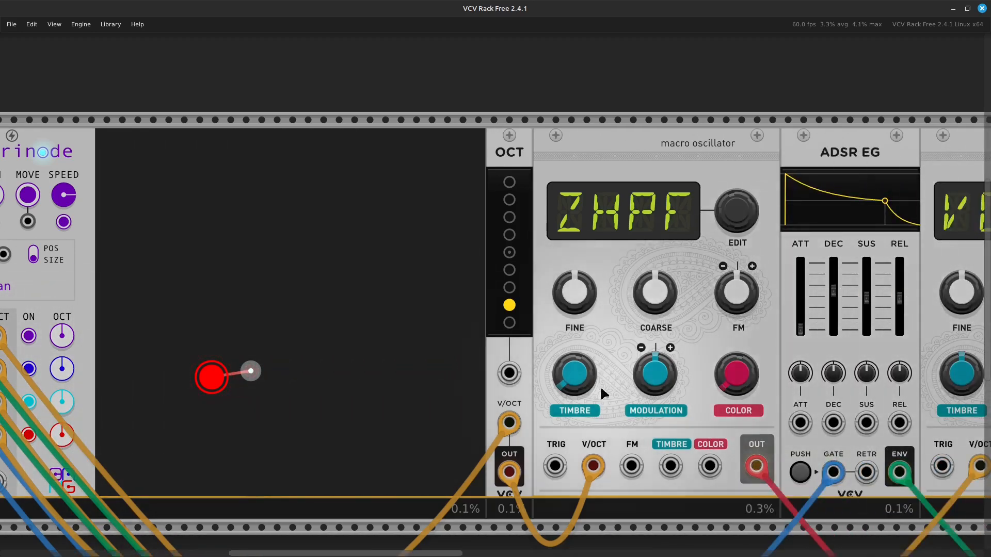
pyautogui.moveTo(510, 476); pyautogui.dragTo(532, 511)
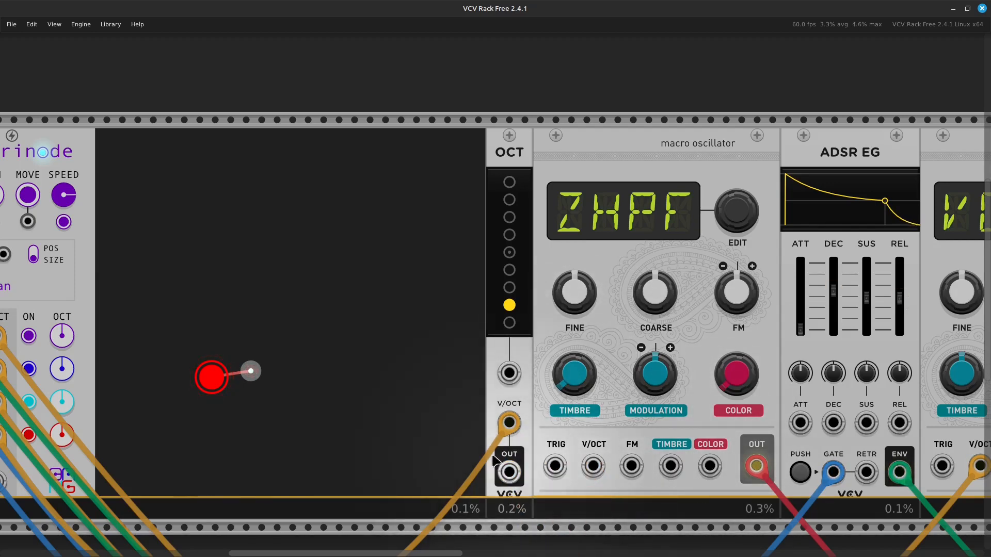
pyautogui.moveTo(508, 434); pyautogui.dragTo(593, 467)
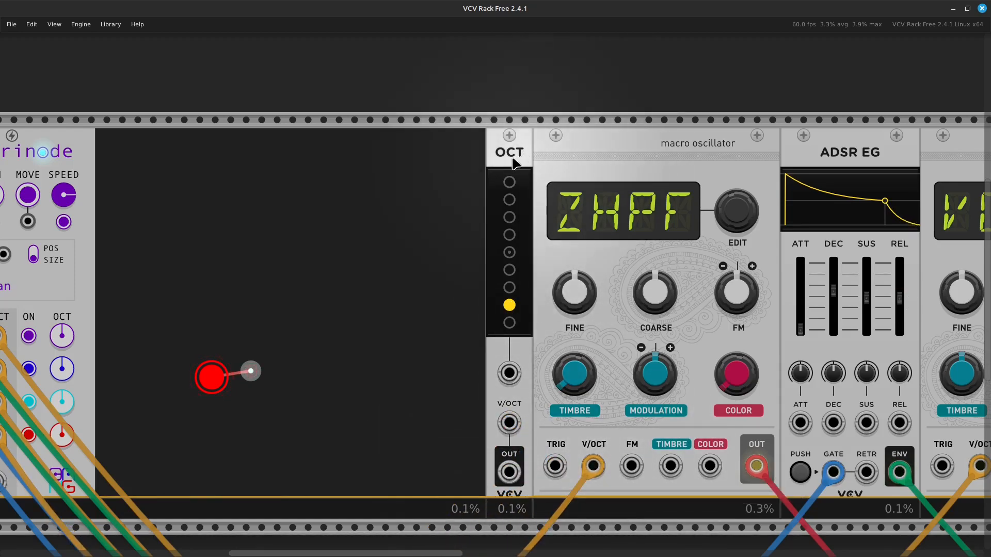
pyautogui.press('Delete')
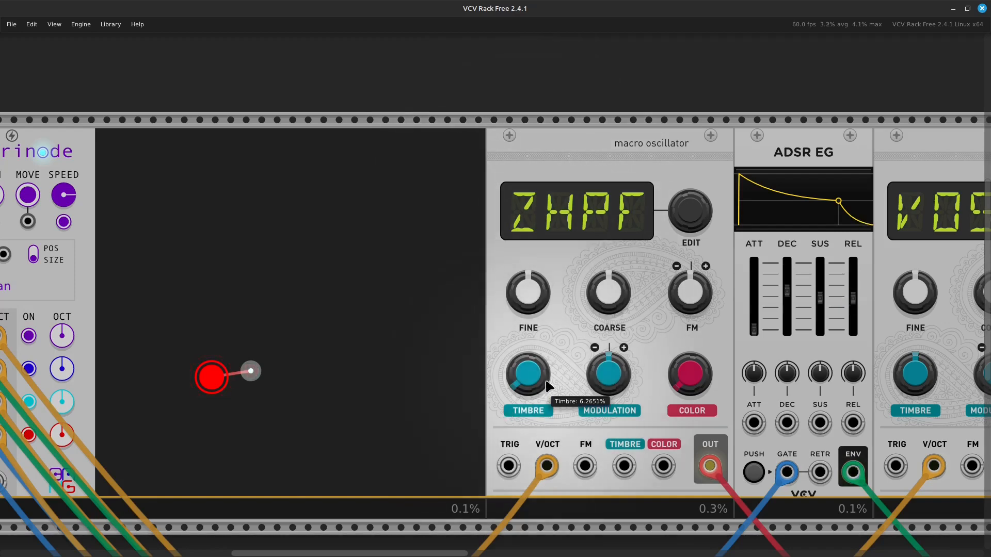
# Set the red node's octave on Neutrinode to -3
pyautogui.hscroll(-10, 549, 394)
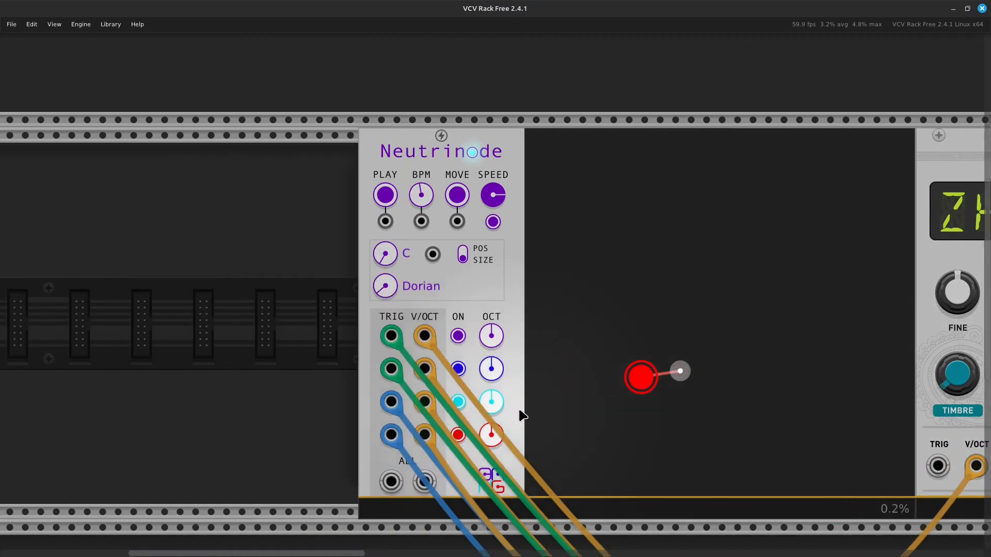
pyautogui.rightClick(491, 436)
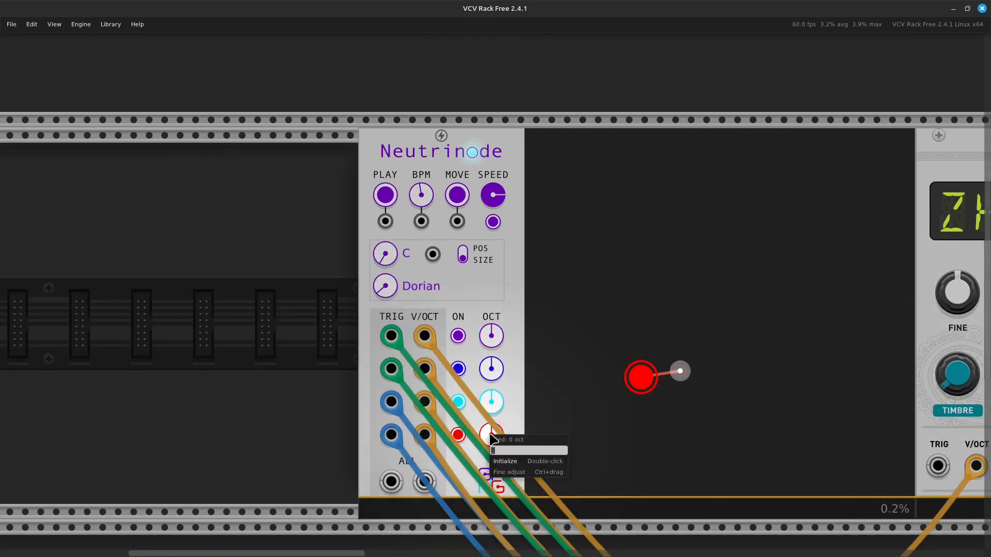
pyautogui.press('BackSpace')
pyautogui.write('-3')
pyautogui.press('Return')
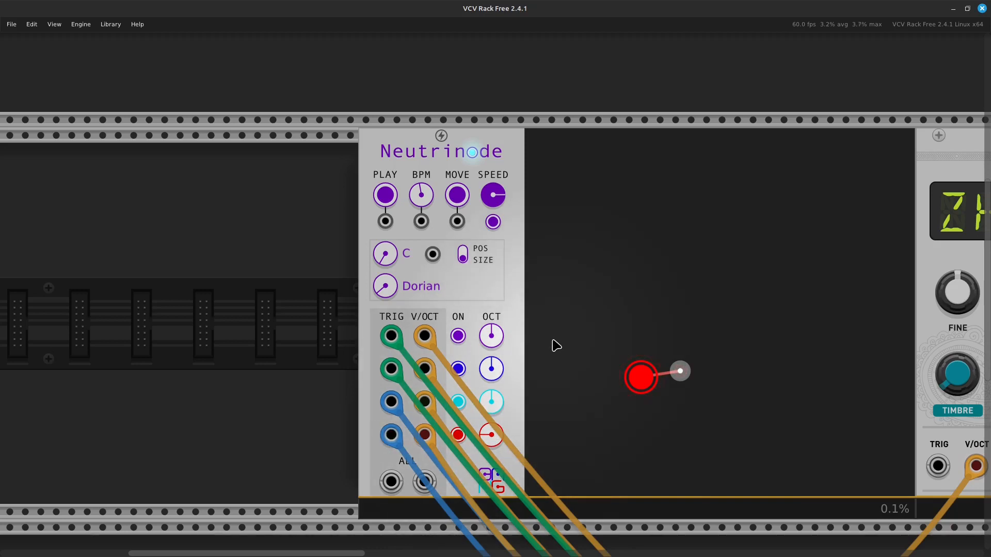
# Add two particles to the Neutrinode field and place them below the red node, one on each side, within linking range
pyautogui.hscroll(3, 553, 343)
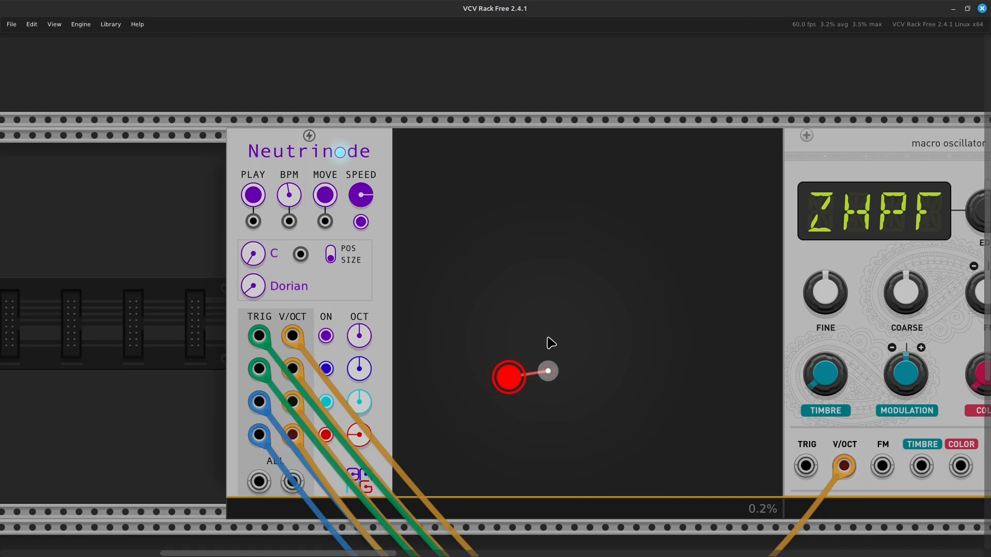
pyautogui.scroll(-2, 550, 343)
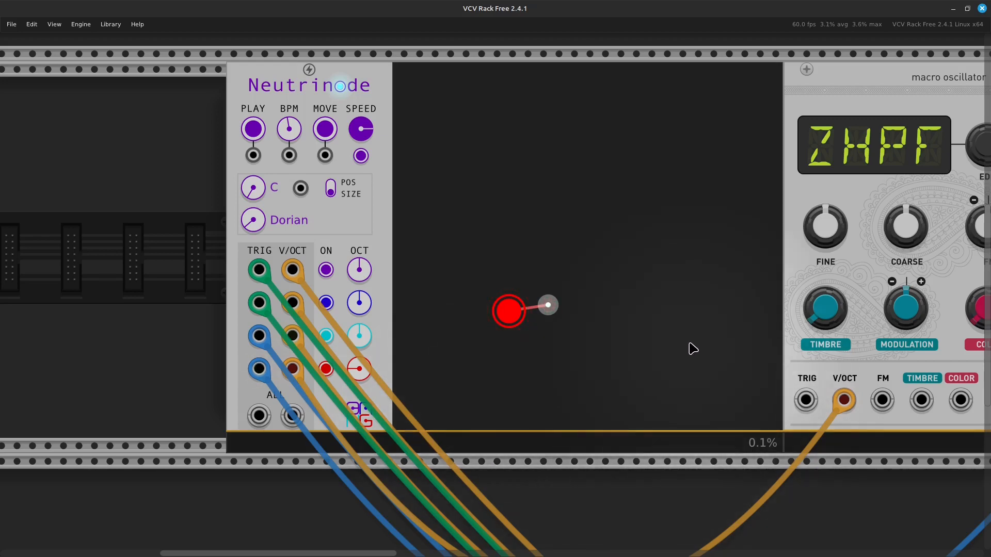
pyautogui.click(694, 368)
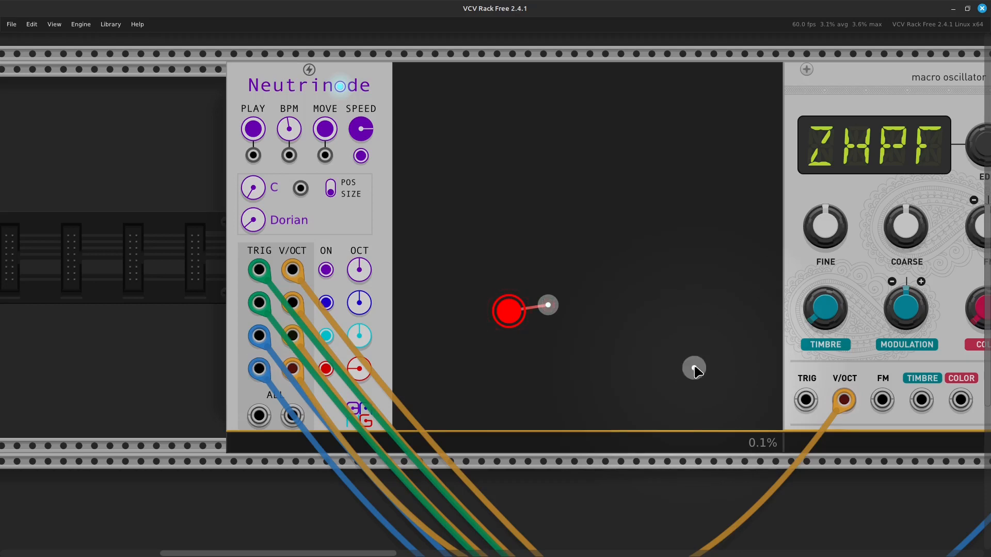
pyautogui.moveTo(692, 378); pyautogui.dragTo(557, 380)
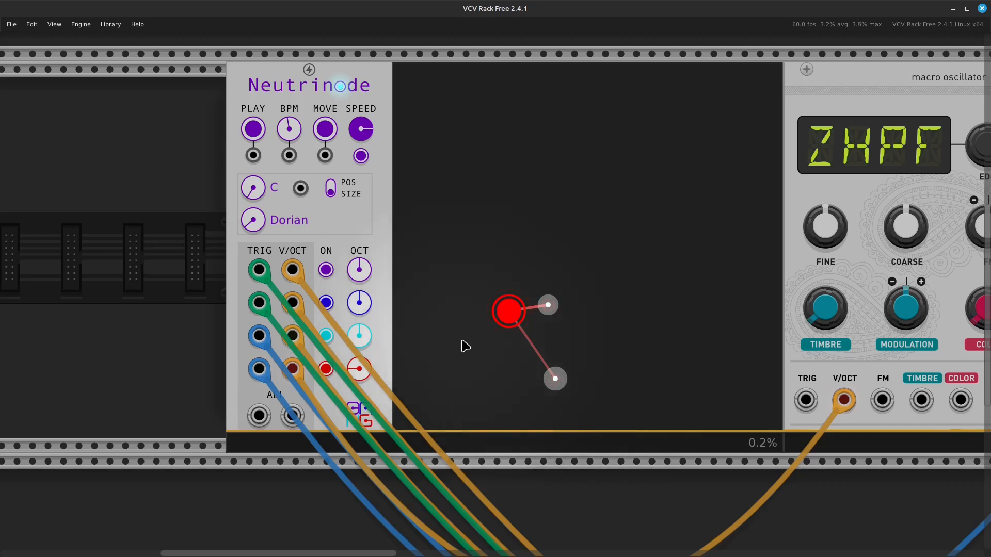
pyautogui.click(462, 362)
pyautogui.moveTo(463, 362)
pyautogui.mouseDown()
pyautogui.moveTo(471, 375)
pyautogui.moveTo(483, 357)
pyautogui.moveTo(480, 372)
pyautogui.mouseUp()
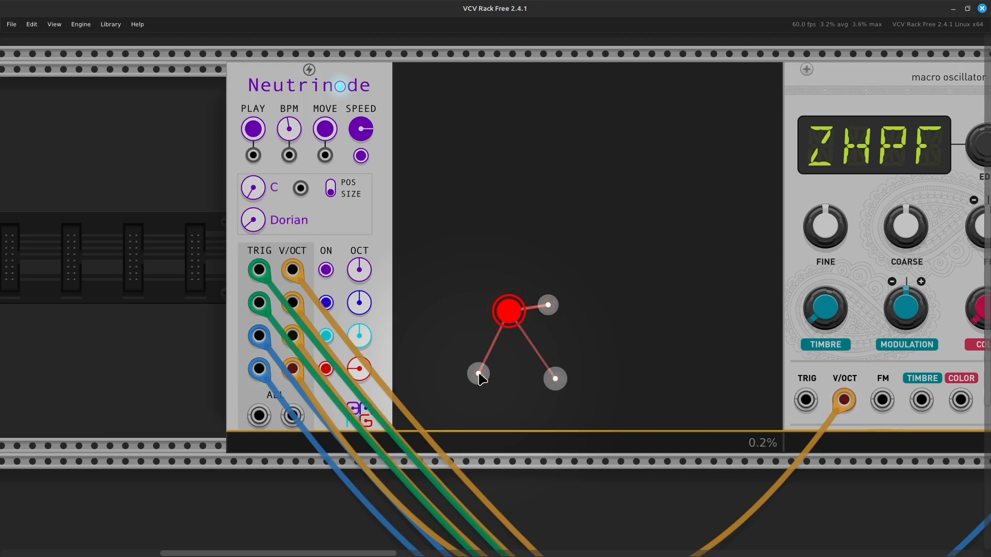
# Remove the two lower particles from the Neutrinode field and switch the pitch mode to POS
pyautogui.moveTo(480, 379); pyautogui.dragTo(504, 469)
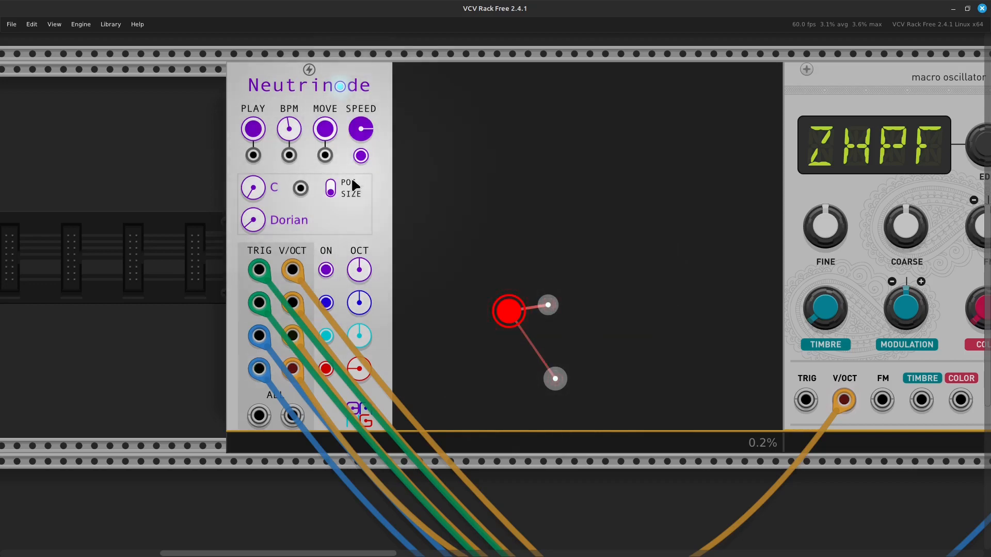
pyautogui.click(338, 187)
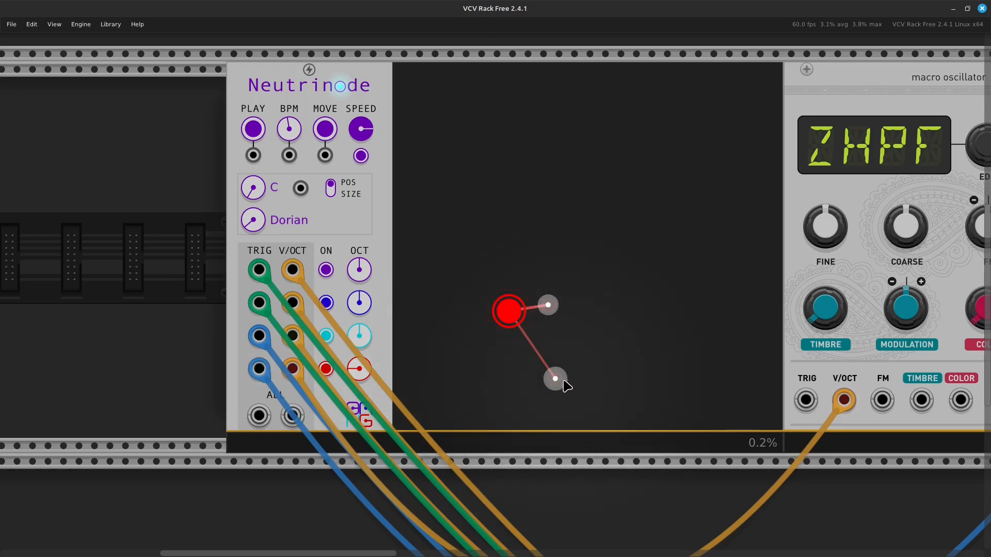
pyautogui.moveTo(556, 378); pyautogui.dragTo(560, 467)
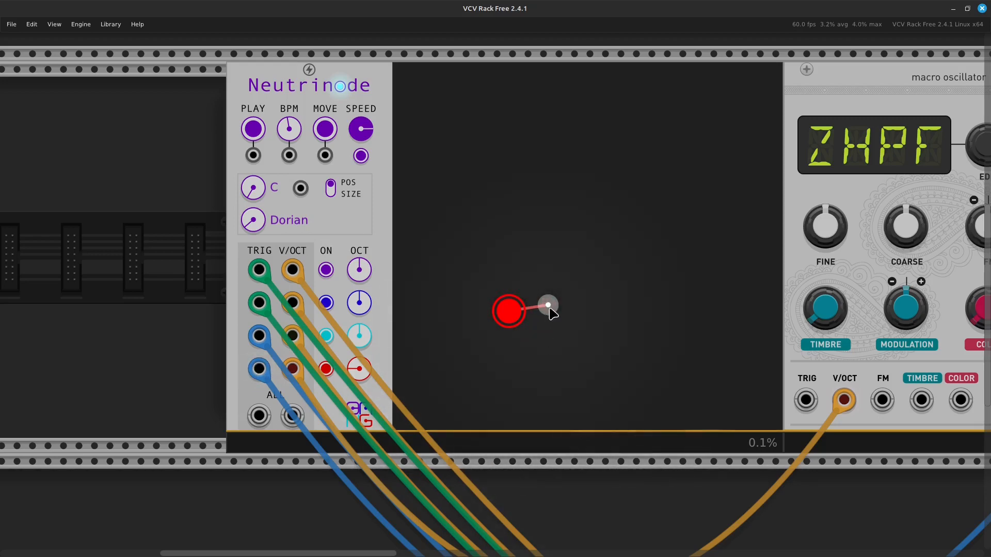
pyautogui.moveTo(550, 304); pyautogui.dragTo(552, 310)
# Initialize the ZHPF oscillator's timbre to its default value
pyautogui.hscroll(5, 671, 341)
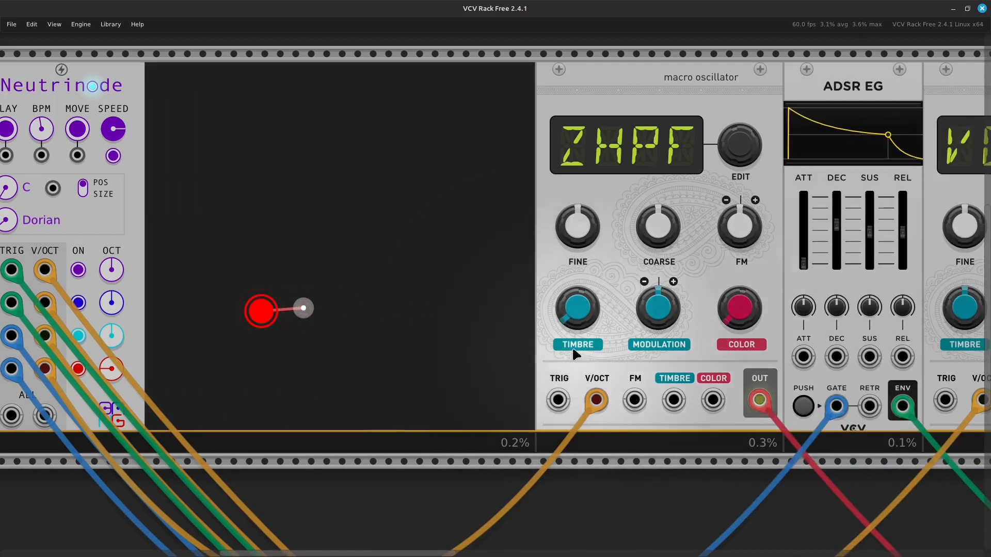
pyautogui.rightClick(577, 308)
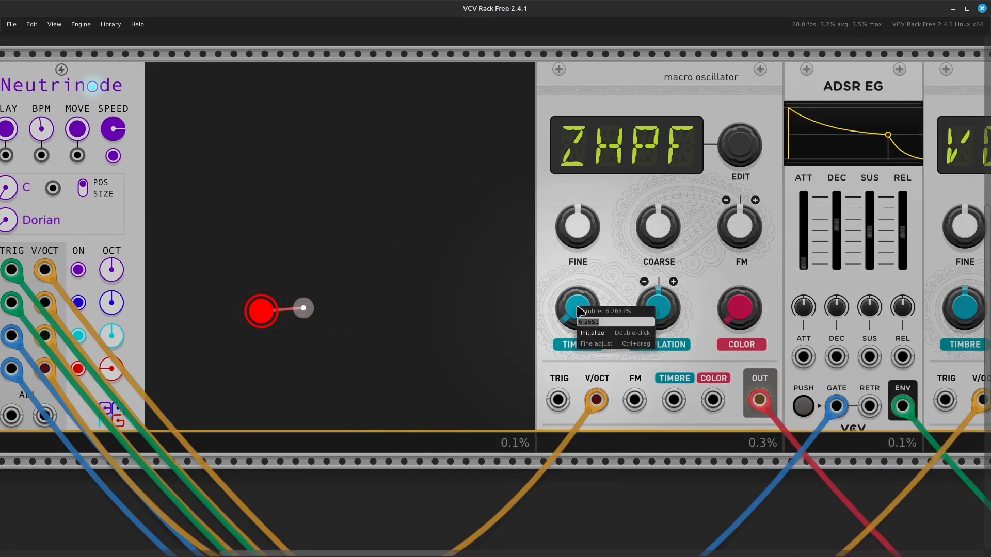
pyautogui.click(611, 333)
# Set the red node's octave on Neutrinode to -4
pyautogui.hscroll(-6, 611, 336)
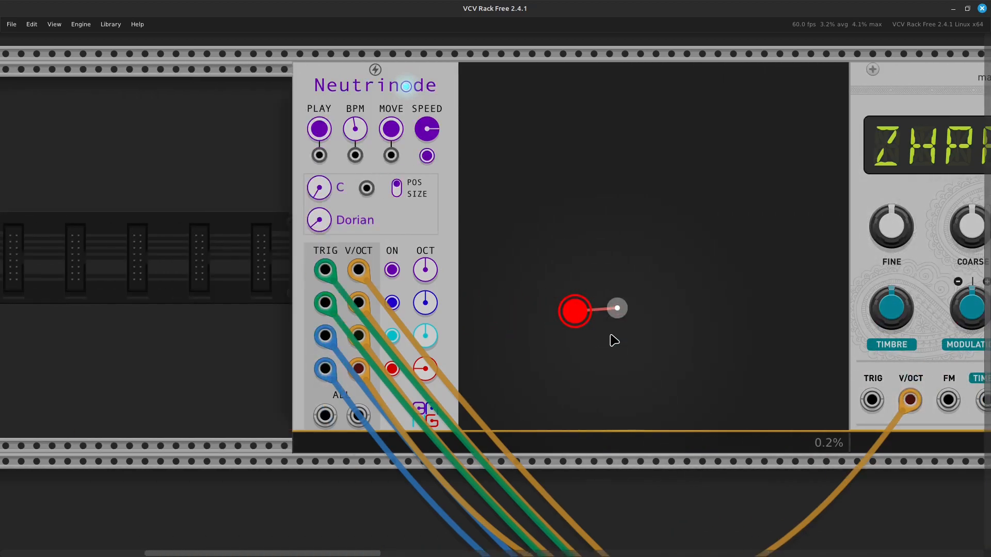
pyautogui.rightClick(425, 375)
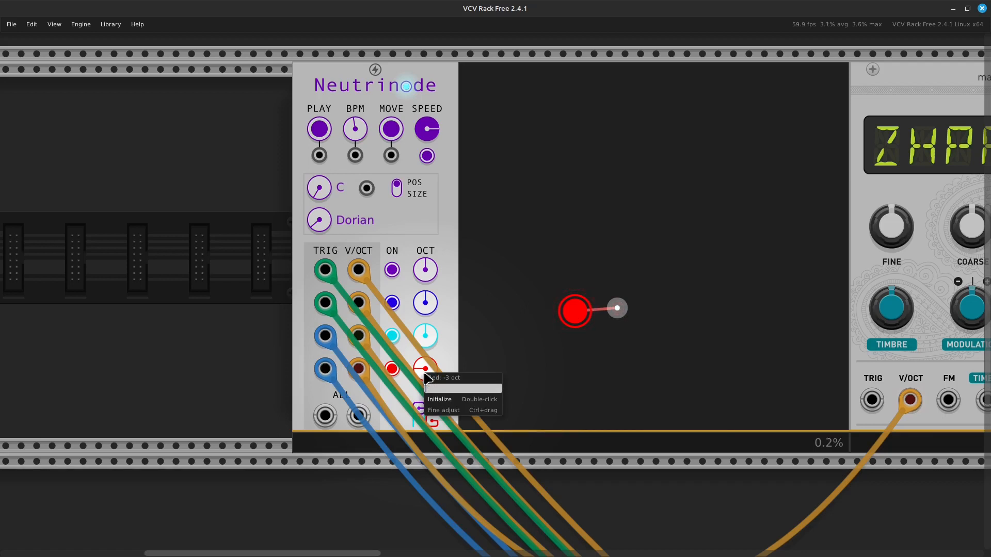
pyautogui.press('Return')
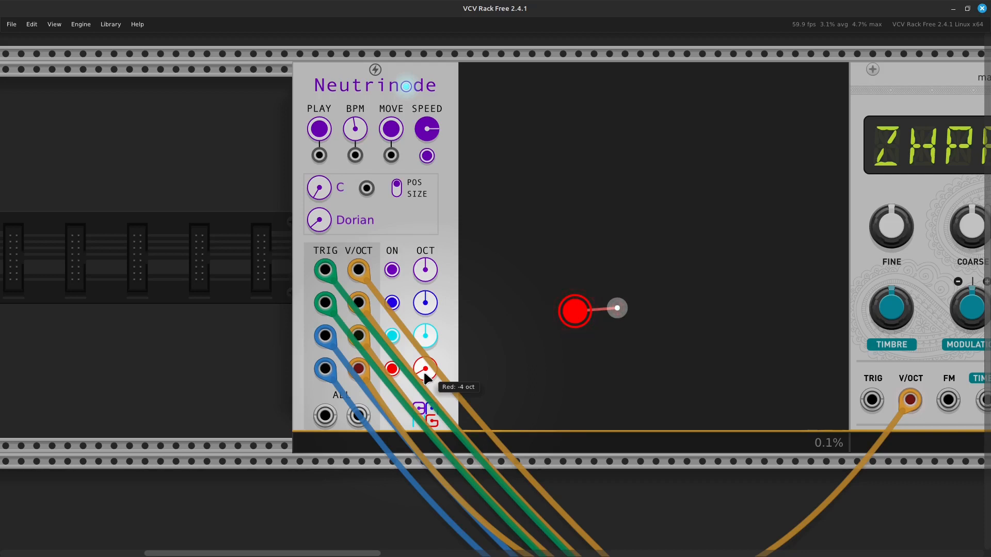
# Move the remaining particle to a spot diagonally below the red node on its right side, keeping it linked
pyautogui.hscroll(3, 448, 347)
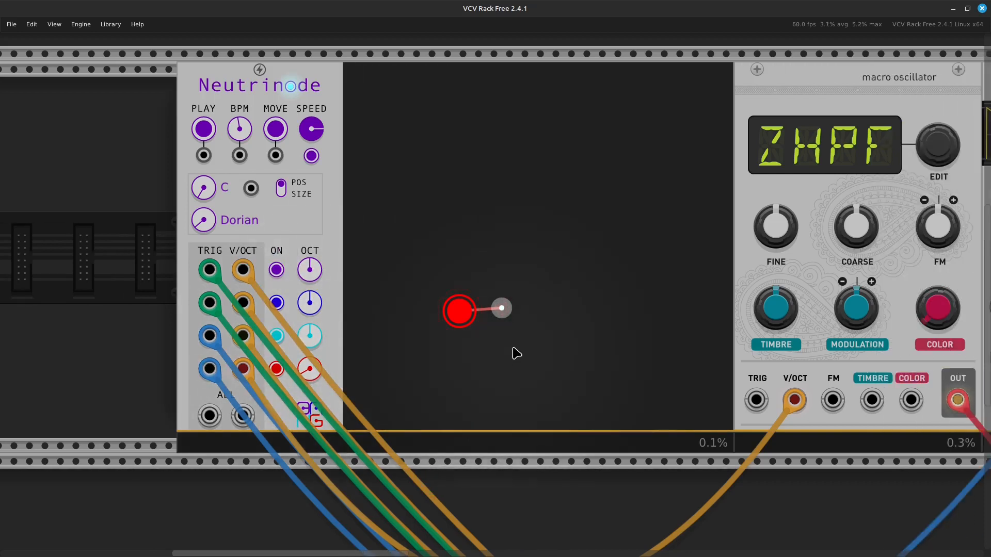
pyautogui.moveTo(501, 308); pyautogui.dragTo(493, 409)
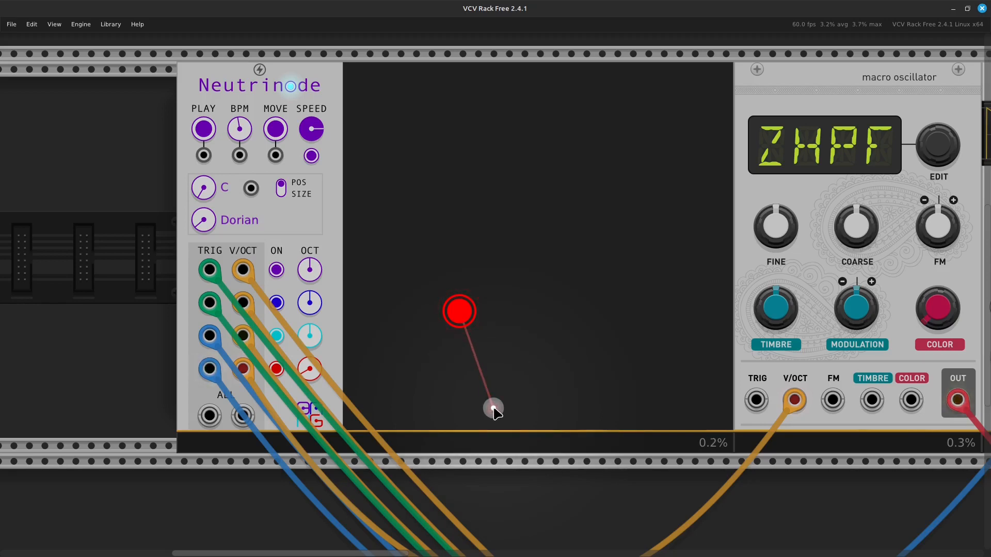
pyautogui.moveTo(494, 410); pyautogui.dragTo(496, 385)
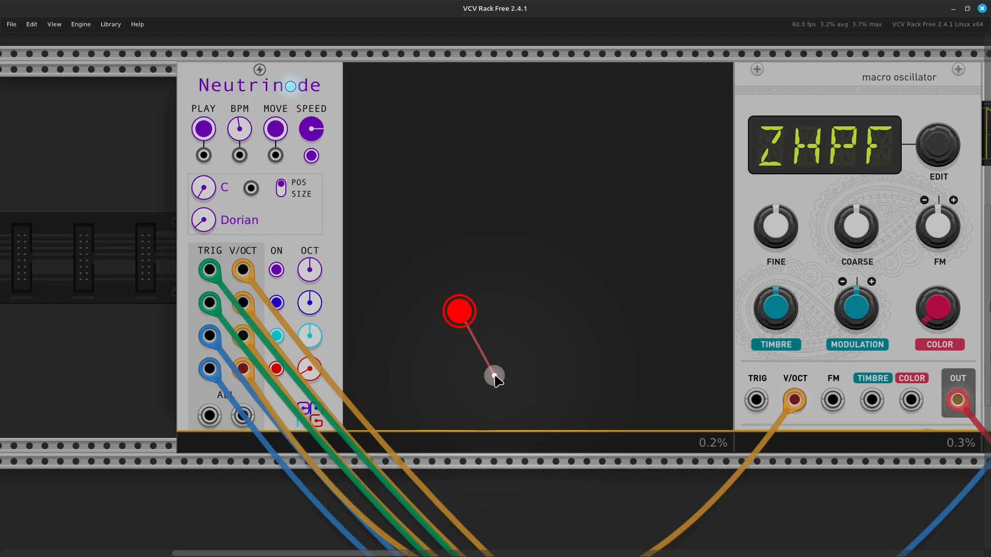
# Move the particle to a spot diagonally above the red node on its right side, keeping it linked
pyautogui.moveTo(495, 379); pyautogui.dragTo(493, 288)
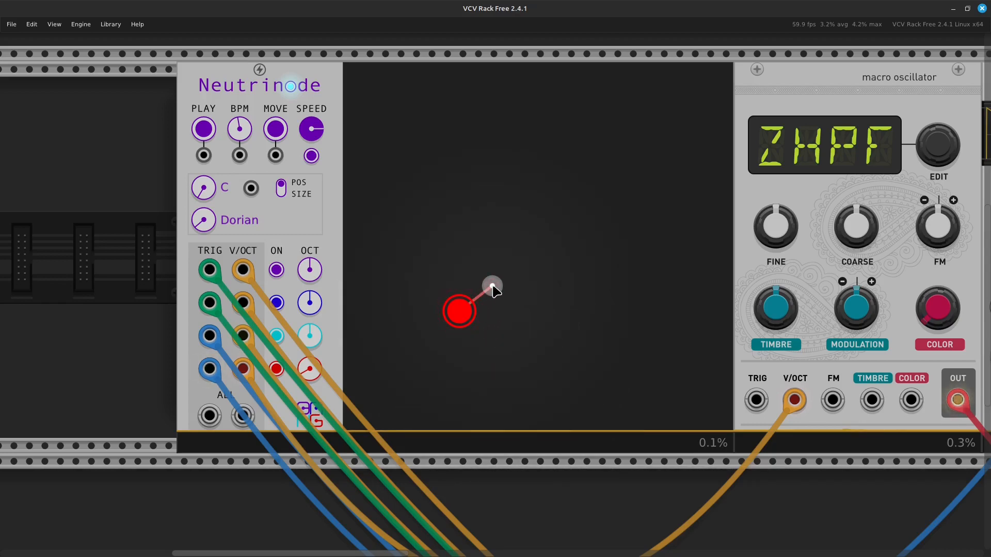
pyautogui.moveTo(493, 288); pyautogui.dragTo(496, 233)
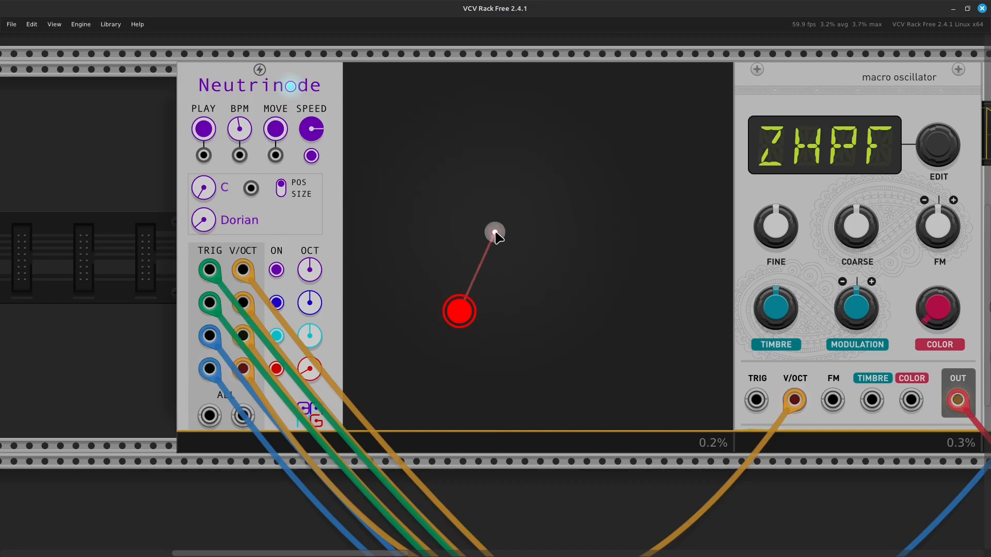
pyautogui.moveTo(495, 233); pyautogui.dragTo(499, 255)
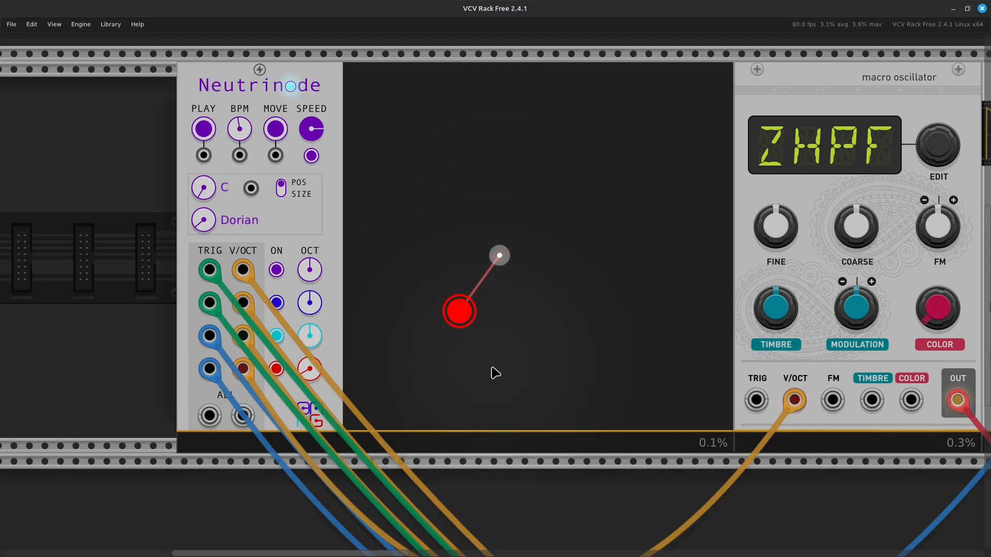
# Move the red node and its linked particle in alternating stages up to the upper part of the Neutrinode field
pyautogui.moveTo(461, 311); pyautogui.dragTo(457, 255)
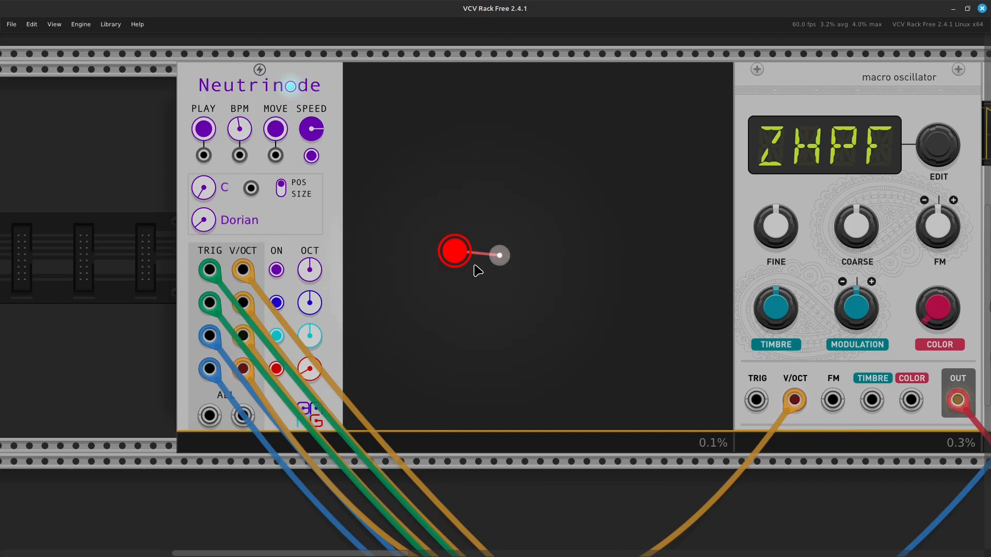
pyautogui.moveTo(452, 252); pyautogui.dragTo(455, 217)
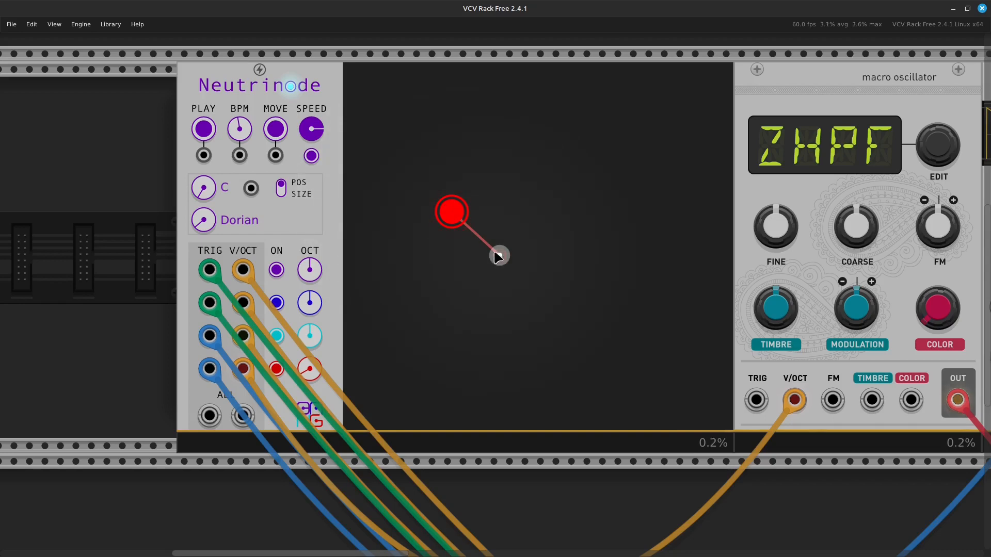
pyautogui.moveTo(500, 253); pyautogui.dragTo(489, 159)
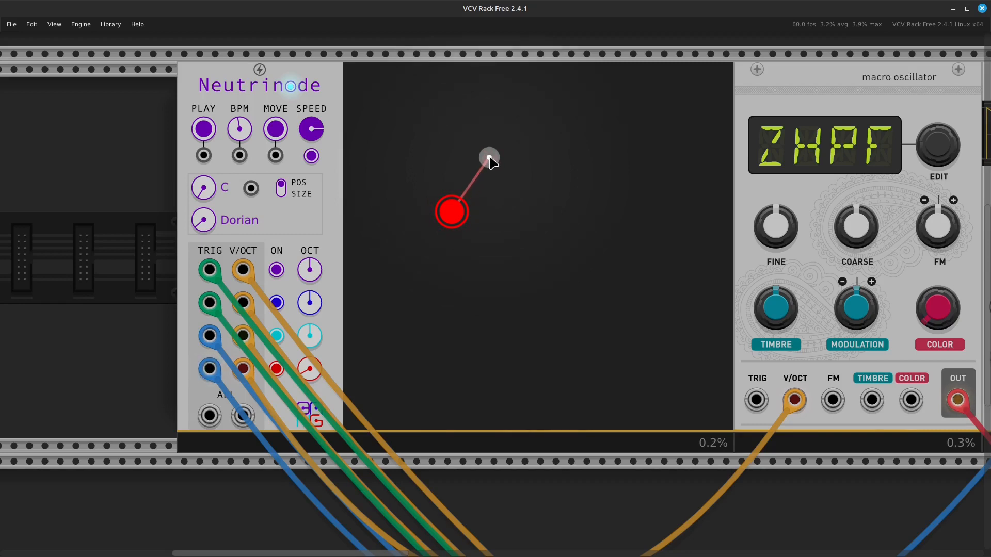
pyautogui.moveTo(489, 159); pyautogui.dragTo(487, 127)
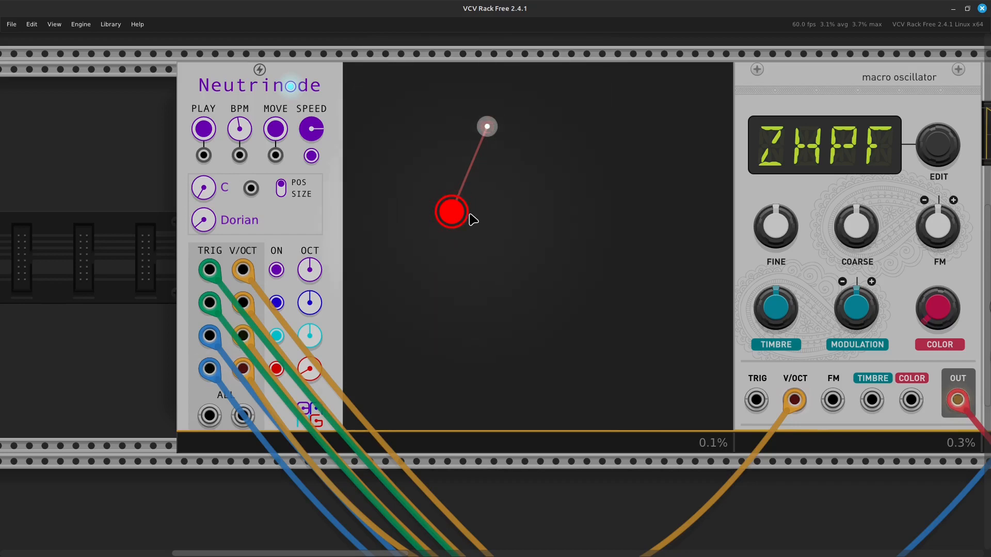
pyautogui.moveTo(445, 225); pyautogui.dragTo(439, 147)
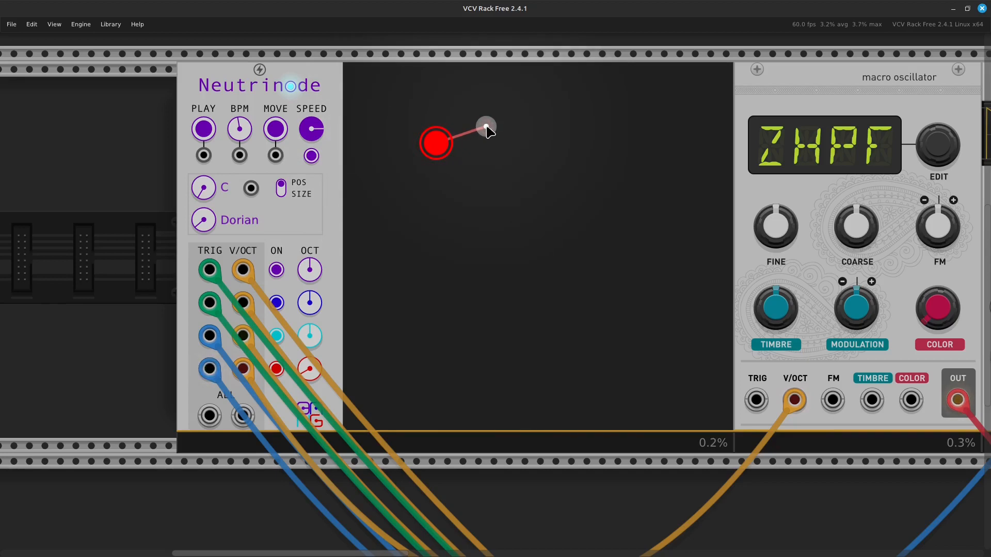
pyautogui.moveTo(488, 132); pyautogui.dragTo(484, 83)
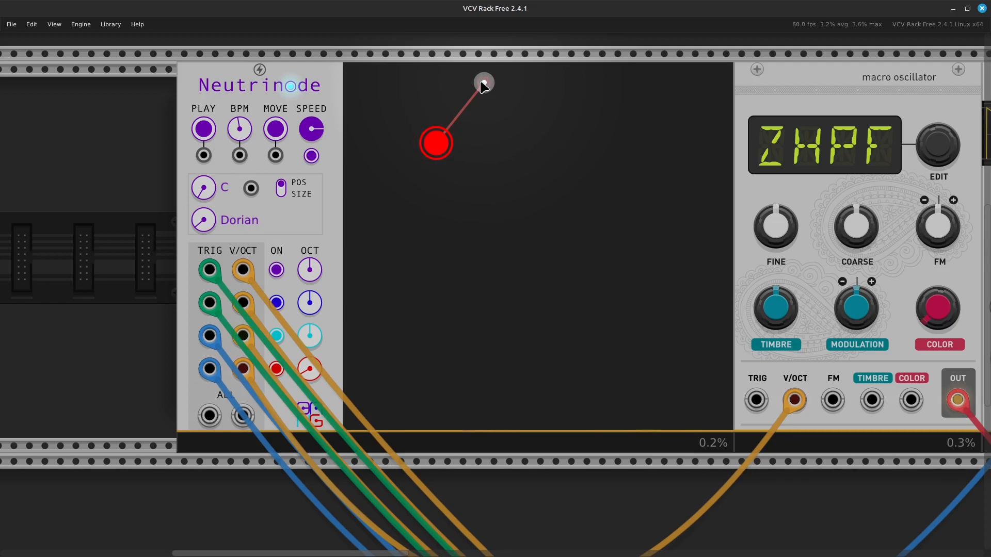
# Bring the particle and red node down to mid-height in the field, with the particle directly beside the node on its right
pyautogui.moveTo(481, 83); pyautogui.dragTo(484, 107)
pyautogui.moveTo(484, 108); pyautogui.dragTo(492, 207)
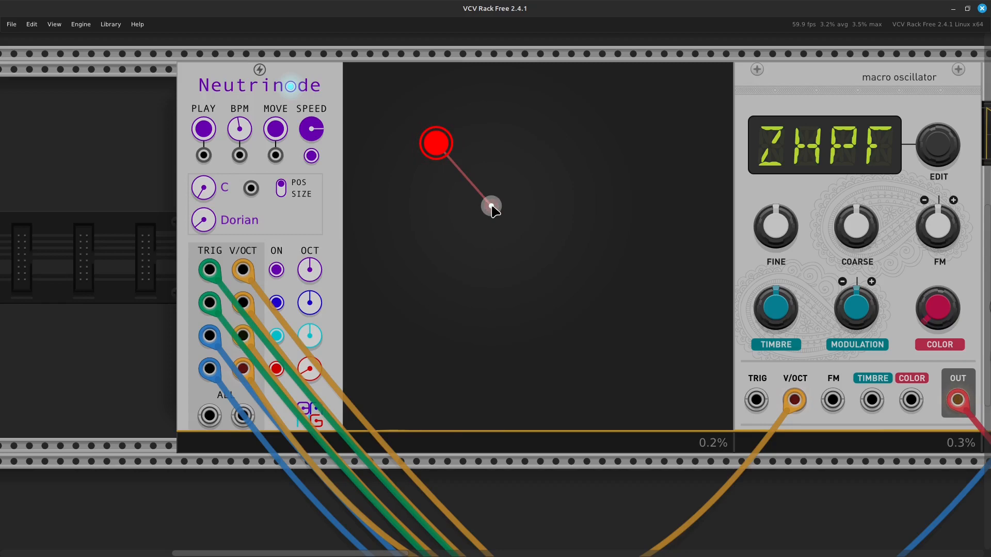
pyautogui.moveTo(491, 208); pyautogui.dragTo(492, 227)
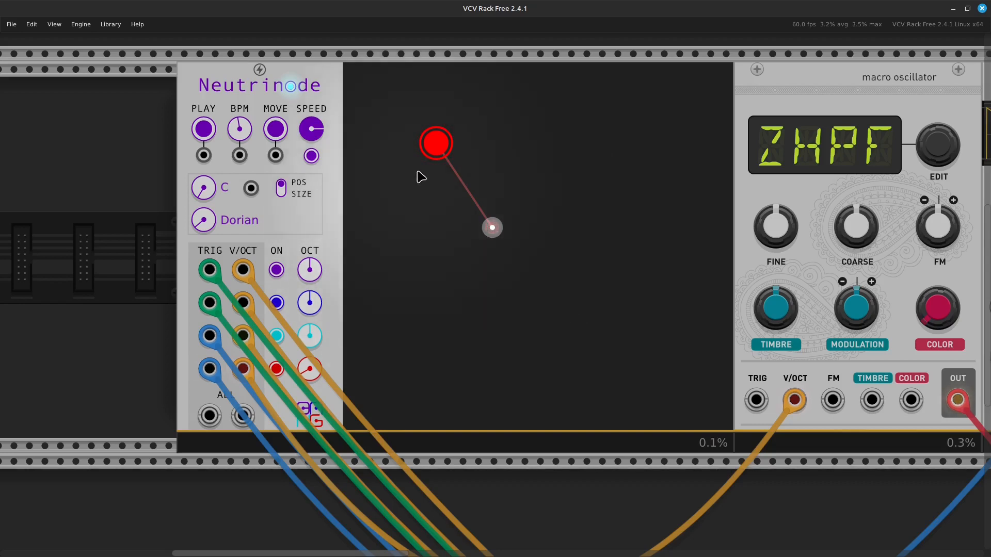
pyautogui.moveTo(432, 145); pyautogui.dragTo(435, 228)
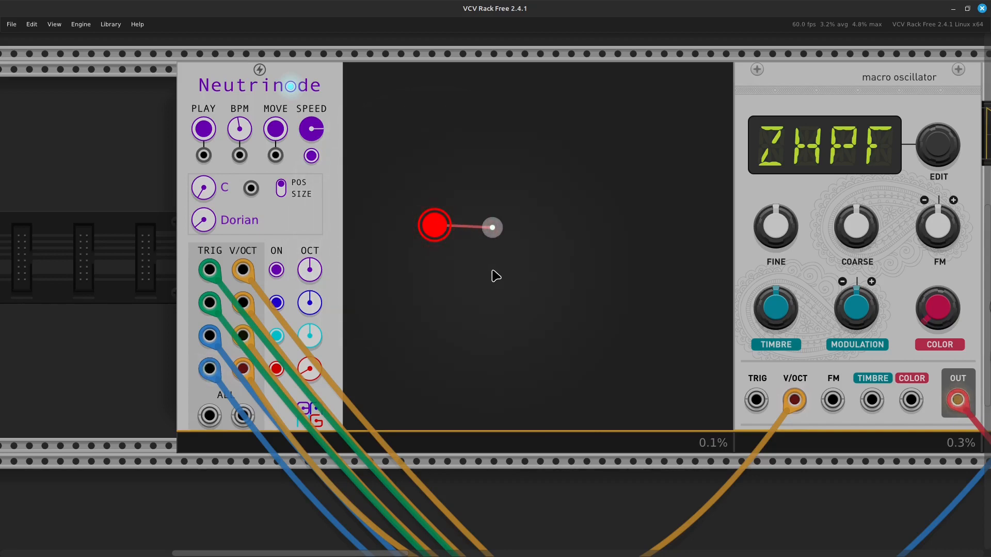
pyautogui.moveTo(434, 234); pyautogui.dragTo(453, 224)
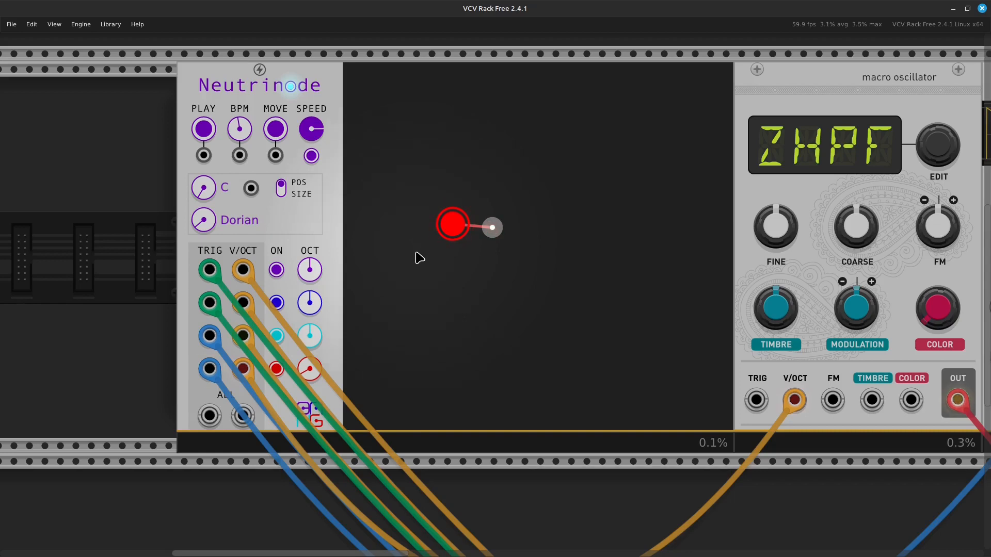
# Add three particles below the red node, close enough to link to it
pyautogui.click(448, 316)
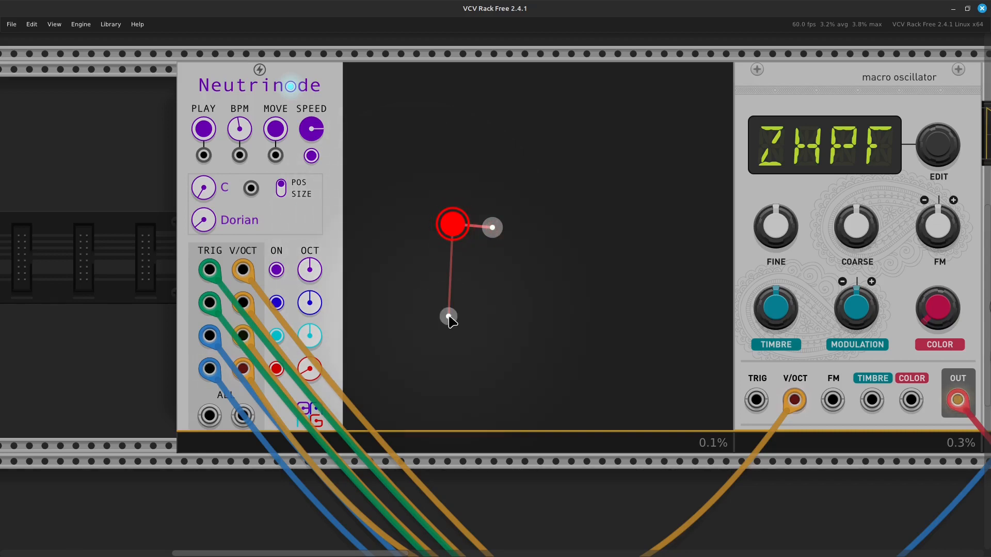
pyautogui.moveTo(451, 324); pyautogui.dragTo(455, 324)
pyautogui.moveTo(455, 324); pyautogui.dragTo(456, 305)
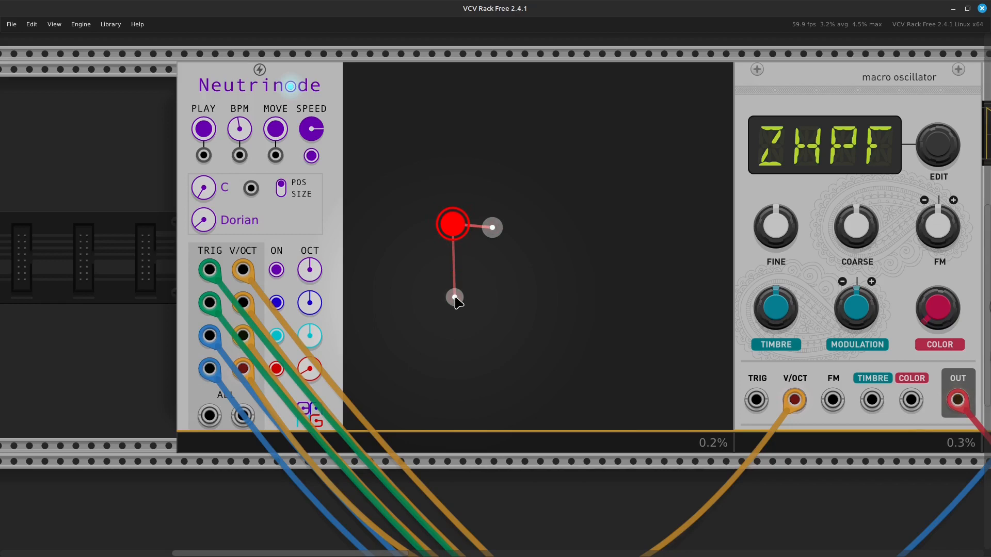
pyautogui.moveTo(458, 305); pyautogui.dragTo(462, 324)
pyautogui.click(439, 295)
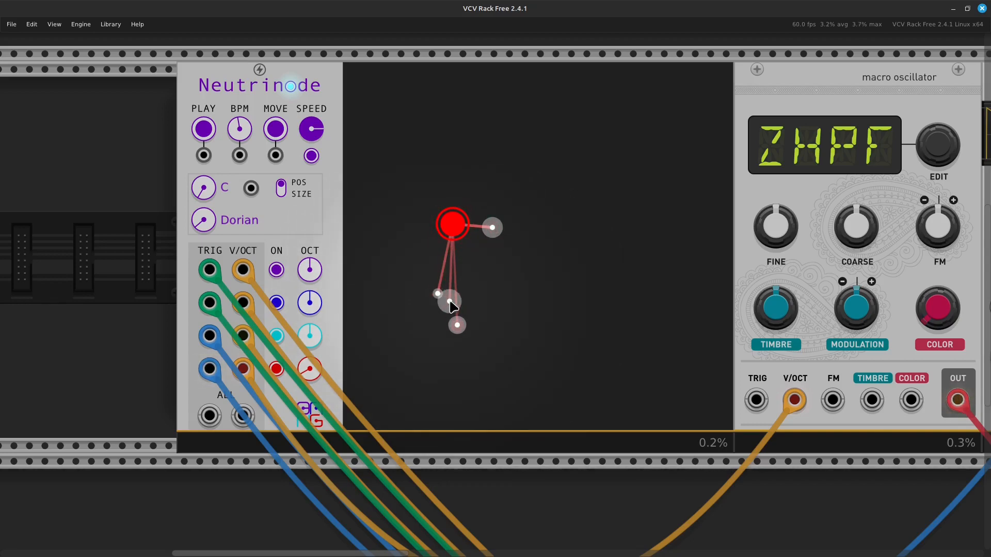
# Spread the particles around the red node, moving the large one above it and the smallest one farther out at its lower left
pyautogui.click(472, 300)
pyautogui.moveTo(472, 300); pyautogui.dragTo(470, 264)
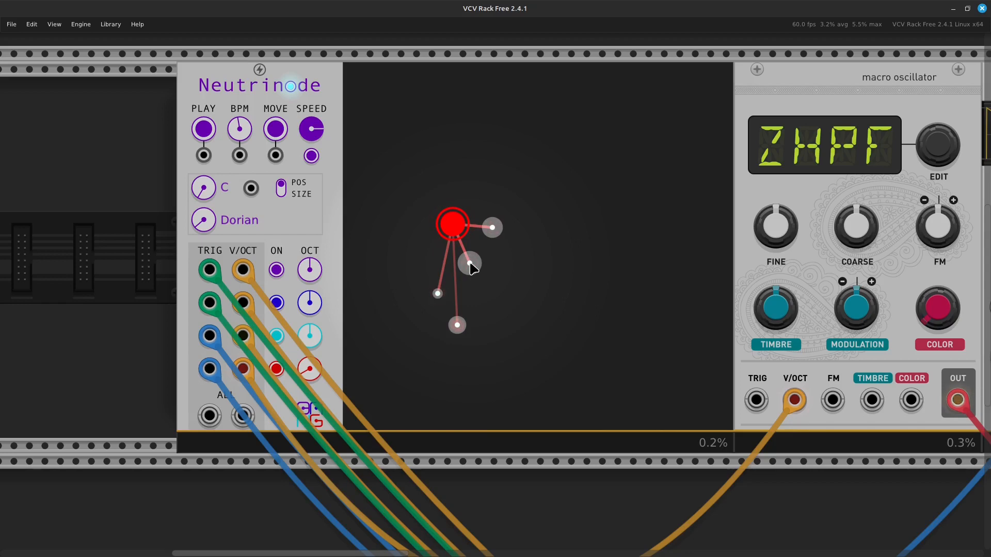
pyautogui.moveTo(477, 206); pyautogui.dragTo(461, 140)
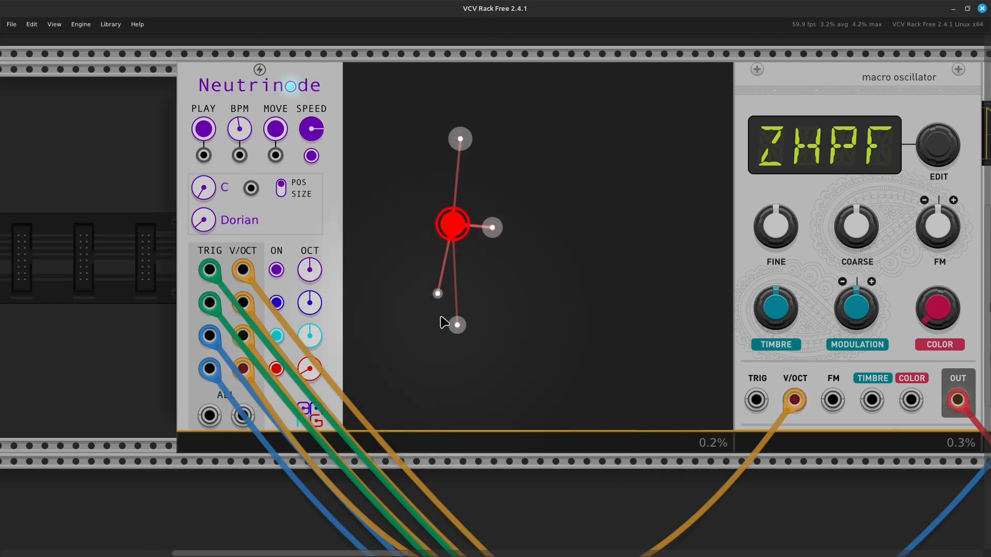
pyautogui.moveTo(430, 291); pyautogui.dragTo(424, 289)
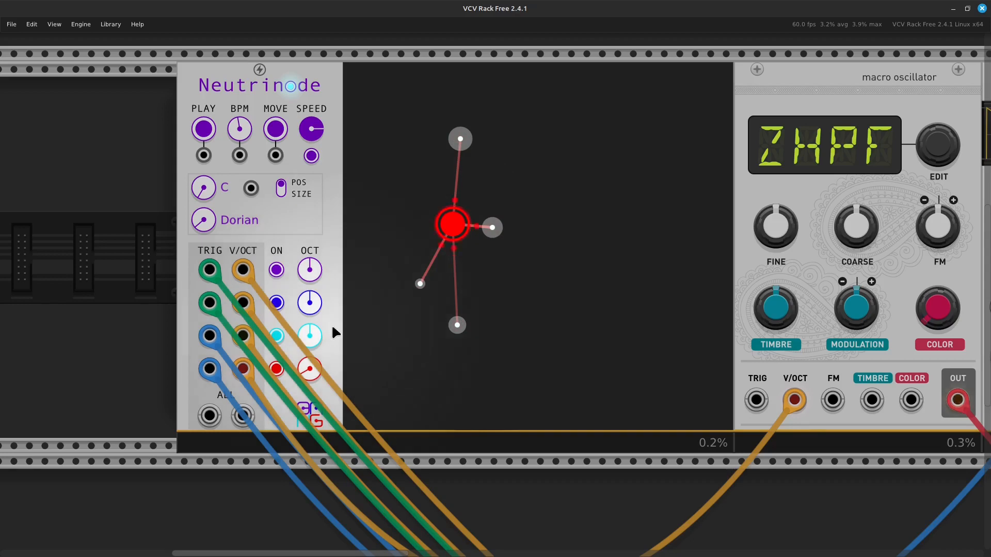
# Enable the aqua node to the right of the particles and disable the red node
pyautogui.click(275, 340)
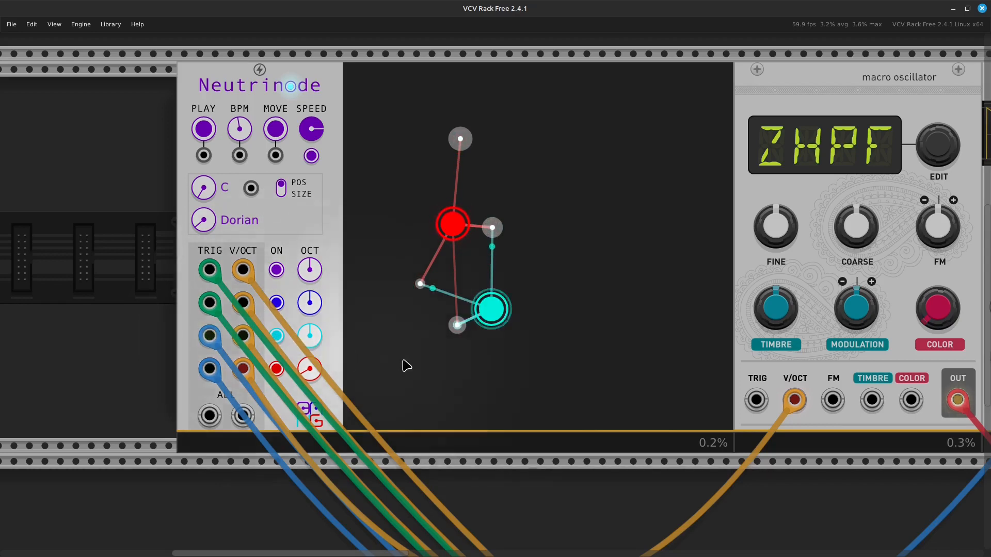
pyautogui.moveTo(492, 319); pyautogui.dragTo(569, 307)
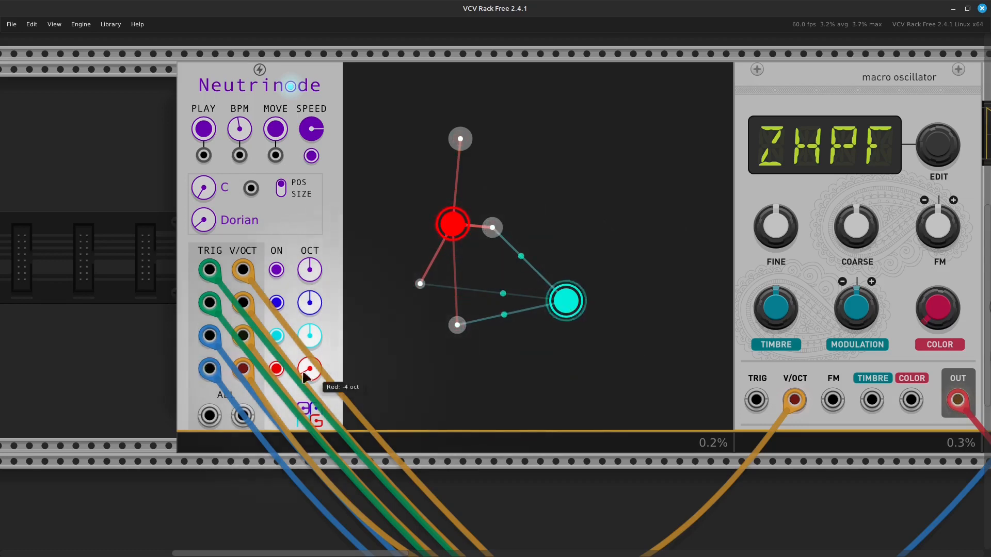
pyautogui.click(277, 370)
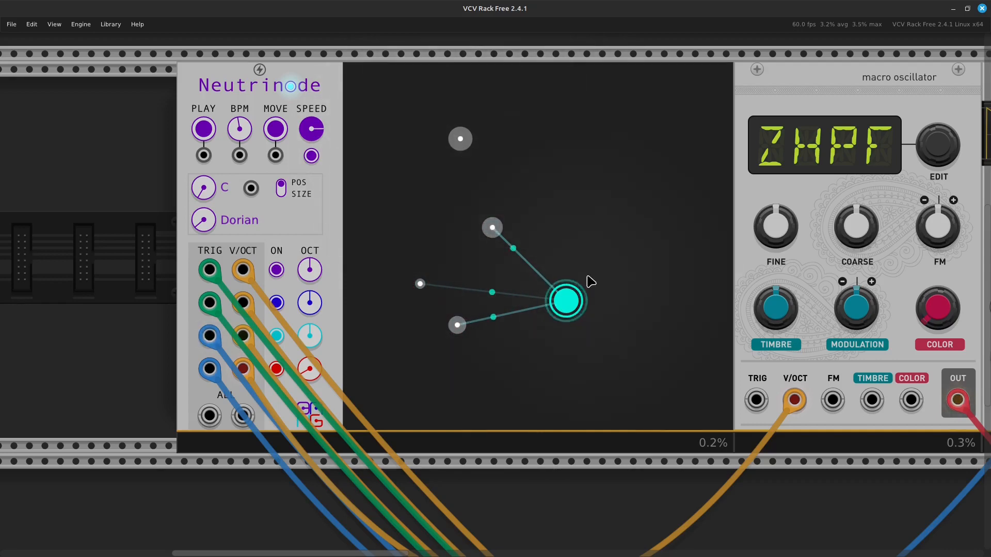
# Set the release of the envelope beside the VOSM oscillator to 45.29 ms
pyautogui.hscroll(5, 607, 297)
pyautogui.hscroll(11, 589, 310)
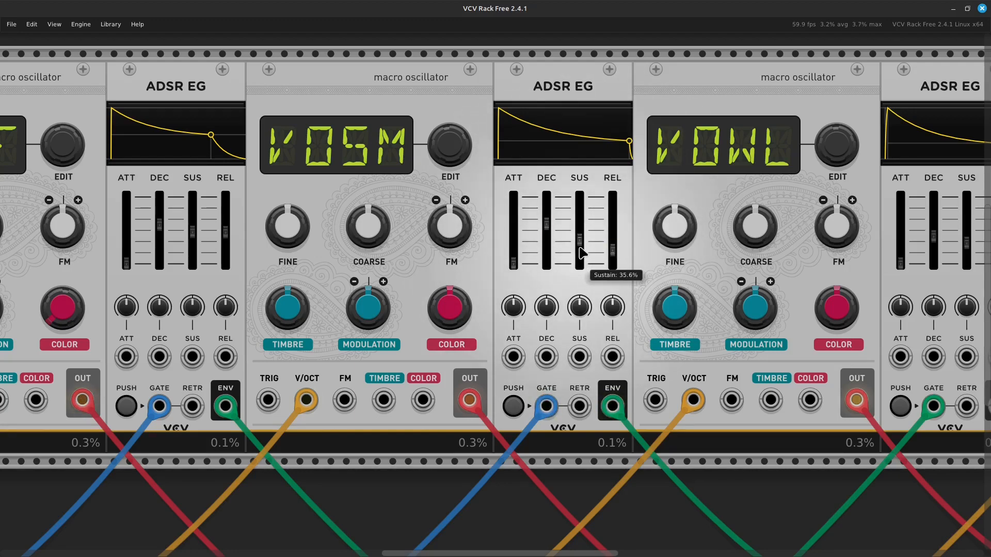
pyautogui.moveTo(613, 250); pyautogui.dragTo(613, 239)
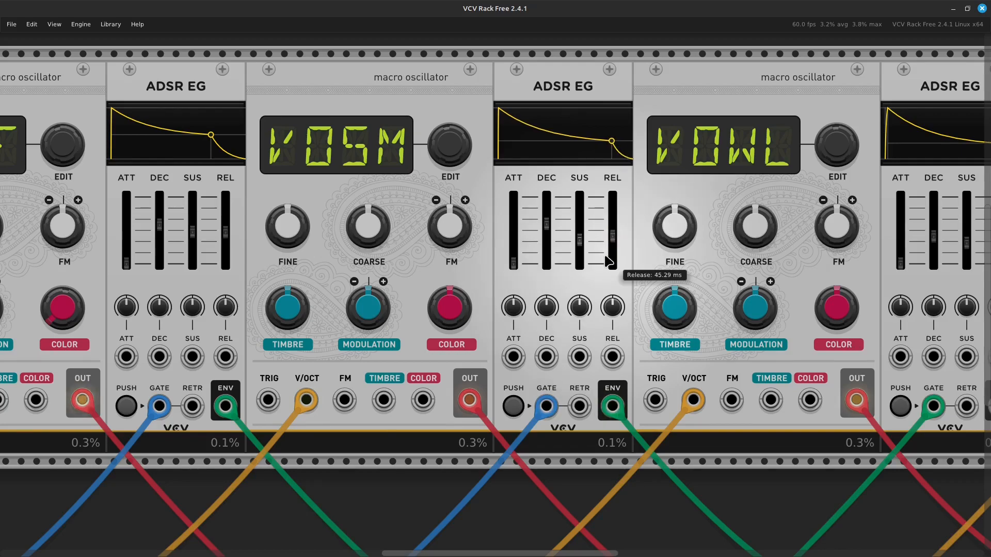
# Set the aqua node's octave on Neutrinode to 1
pyautogui.hscroll(-15, 609, 261)
pyautogui.hscroll(-10, 239, 323)
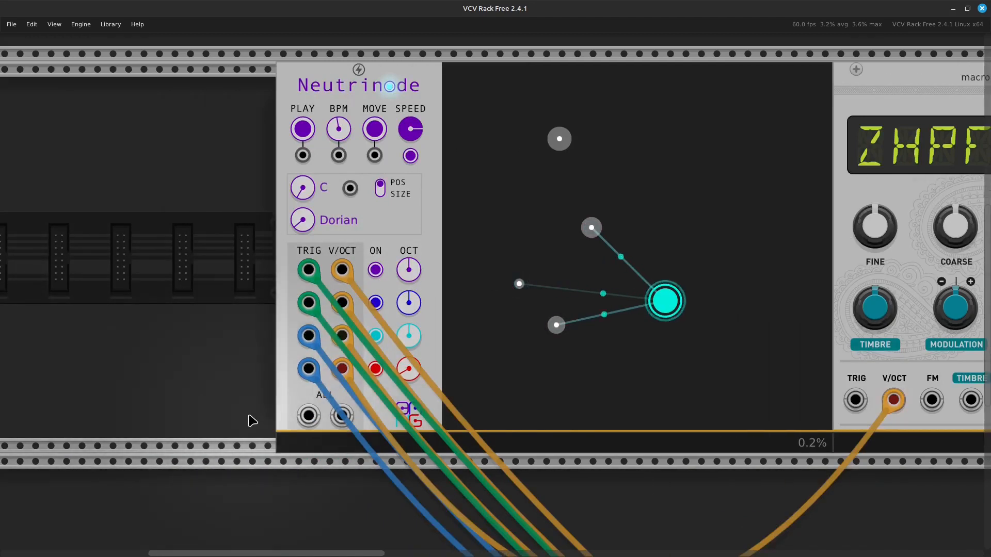
pyautogui.rightClick(409, 336)
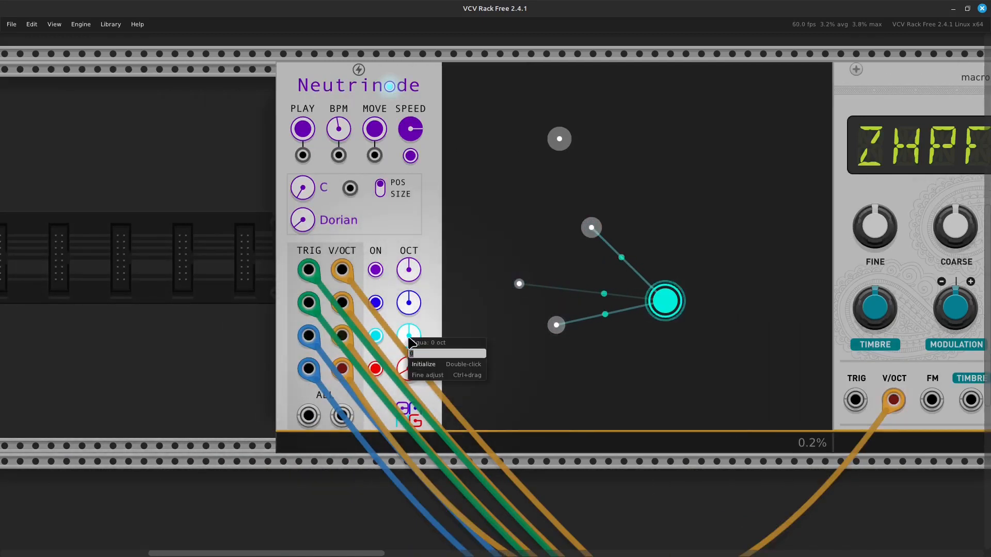
pyautogui.write('1')
pyautogui.press('Return')
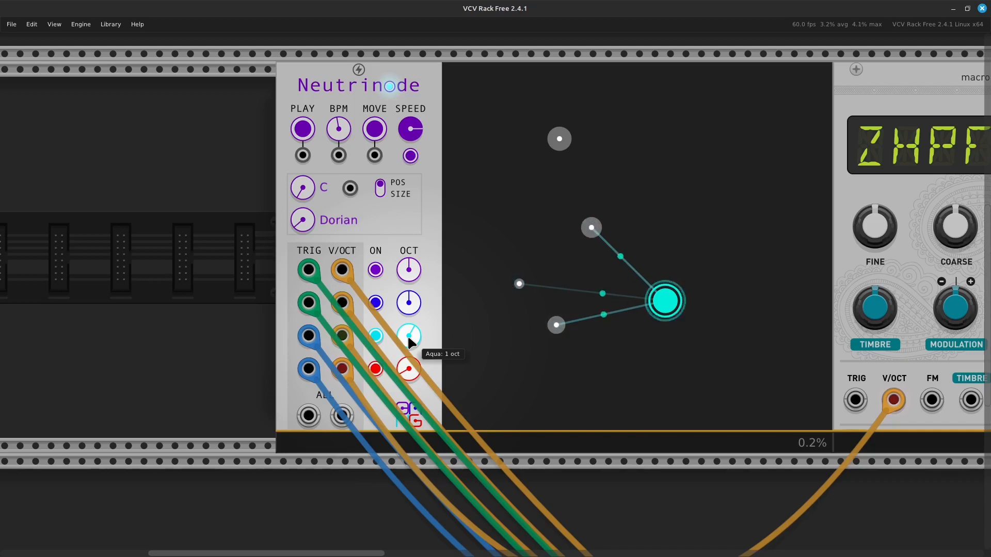
# Turn the red node back on alongside the aqua node
pyautogui.hscroll(5, 408, 338)
pyautogui.hscroll(1, 411, 344)
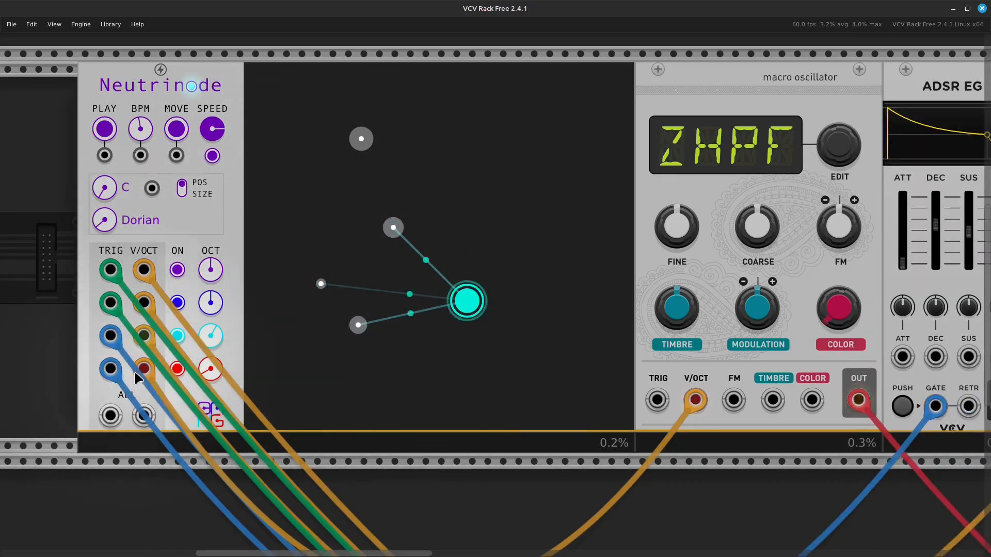
pyautogui.click(180, 372)
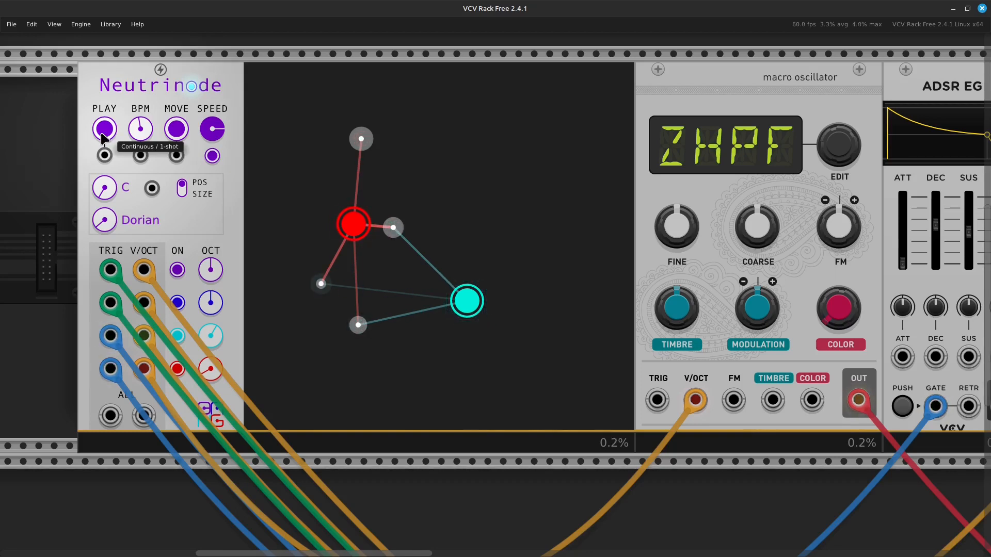
# Add particles at the red node's upper right and the aqua node's lower left, and shift the large top particle toward the field's left edge
pyautogui.moveTo(355, 126); pyautogui.dragTo(423, 181)
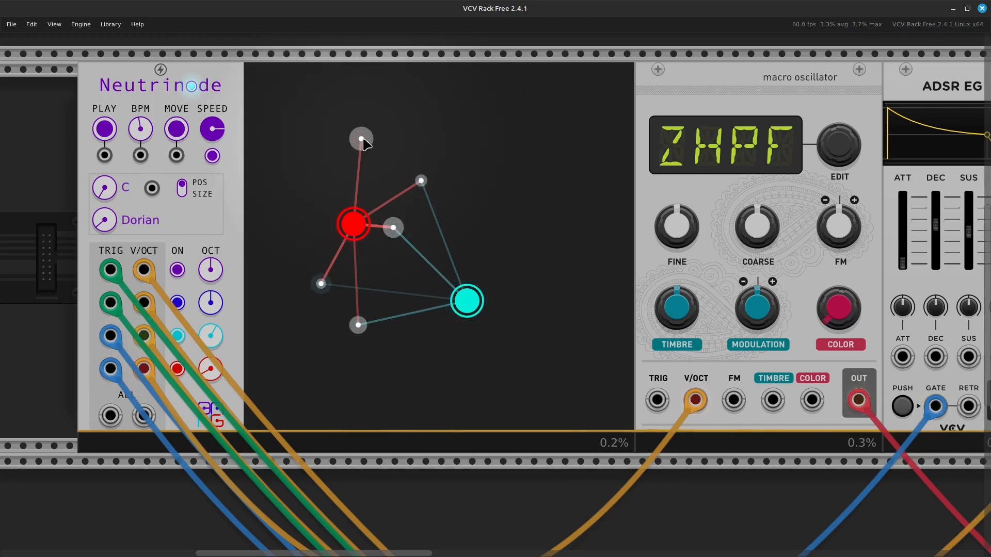
pyautogui.moveTo(363, 144); pyautogui.dragTo(278, 174)
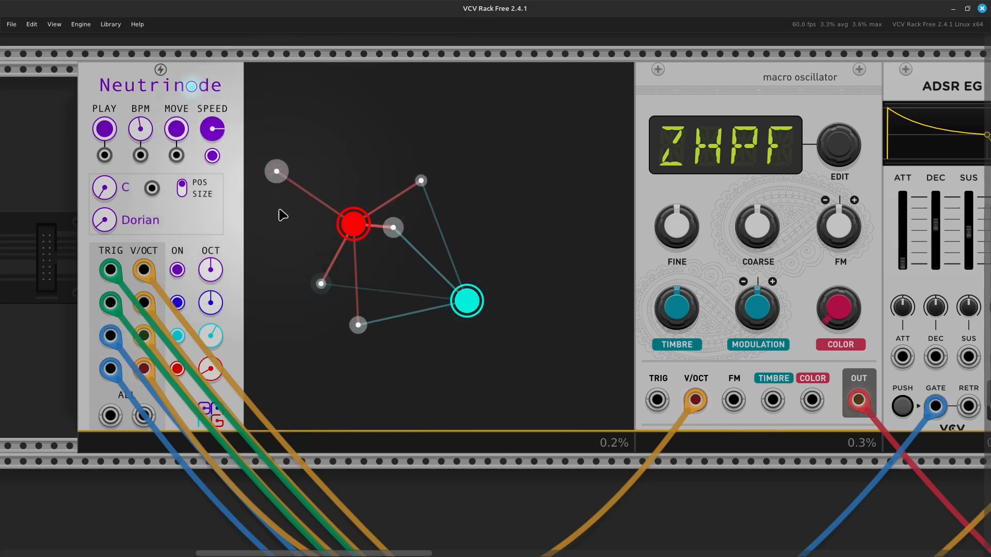
pyautogui.moveTo(321, 294); pyautogui.dragTo(412, 358)
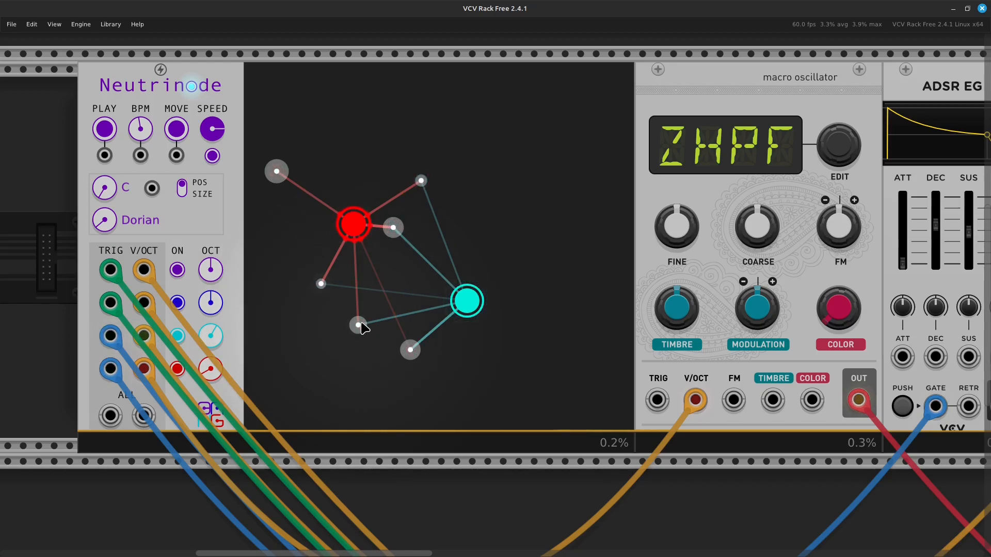
# Shift the aqua node slightly down and left, and rearrange the particles linked to it and the red node
pyautogui.moveTo(360, 327); pyautogui.dragTo(391, 309)
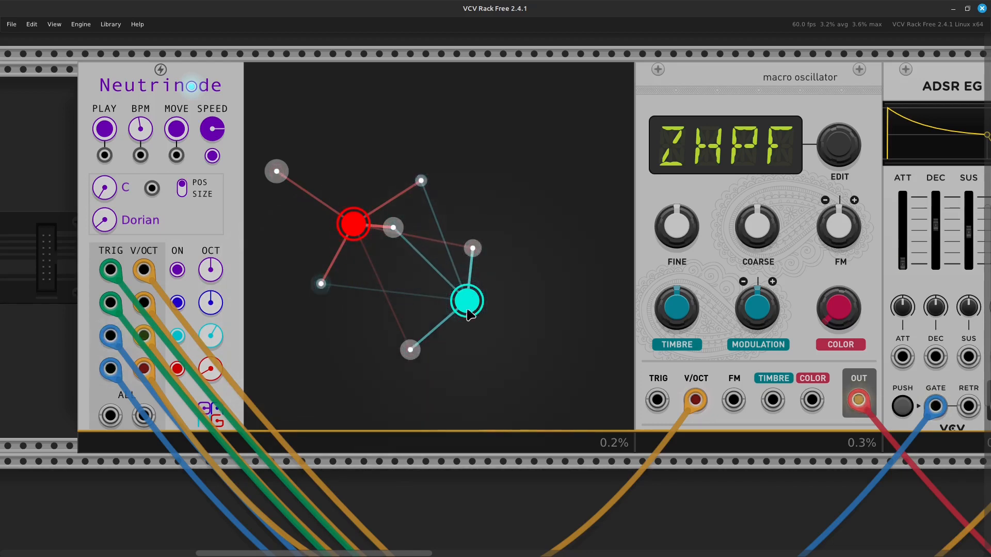
pyautogui.moveTo(443, 328); pyautogui.dragTo(442, 330)
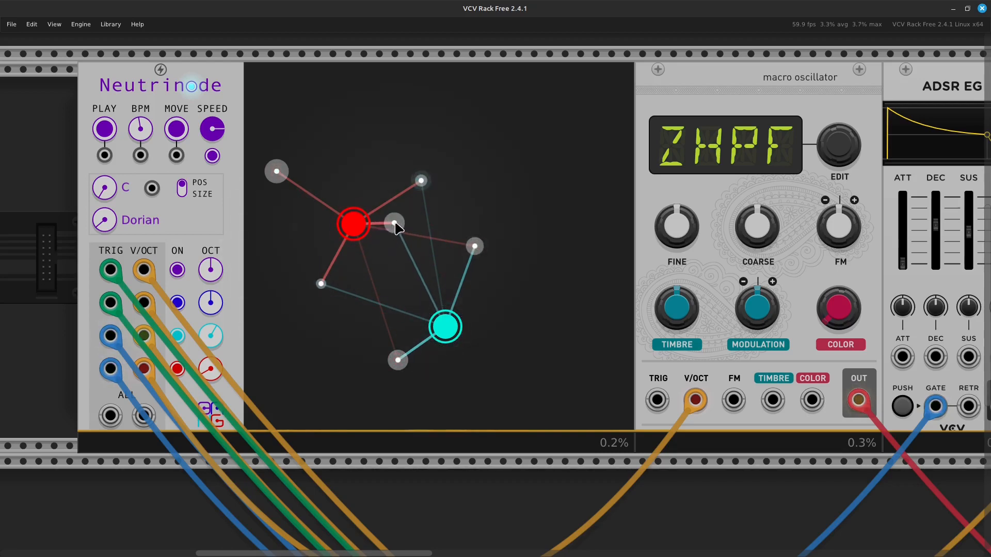
pyautogui.moveTo(502, 198); pyautogui.dragTo(541, 7)
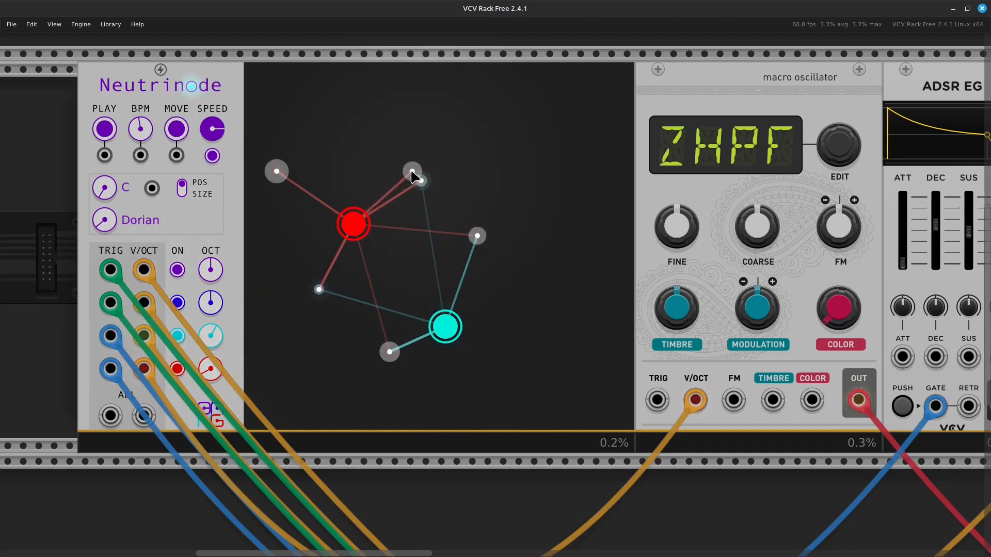
# Remove the extra particle at the red node's upper right, nudge the small particles, and place the large left particle between the red and aqua nodes
pyautogui.moveTo(408, 173); pyautogui.dragTo(404, 67)
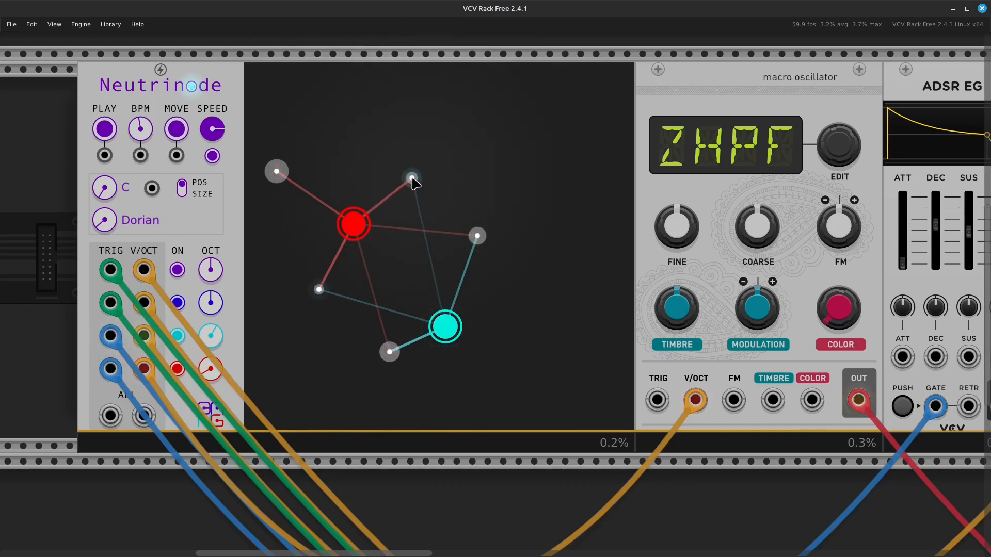
pyautogui.moveTo(411, 182); pyautogui.dragTo(421, 194)
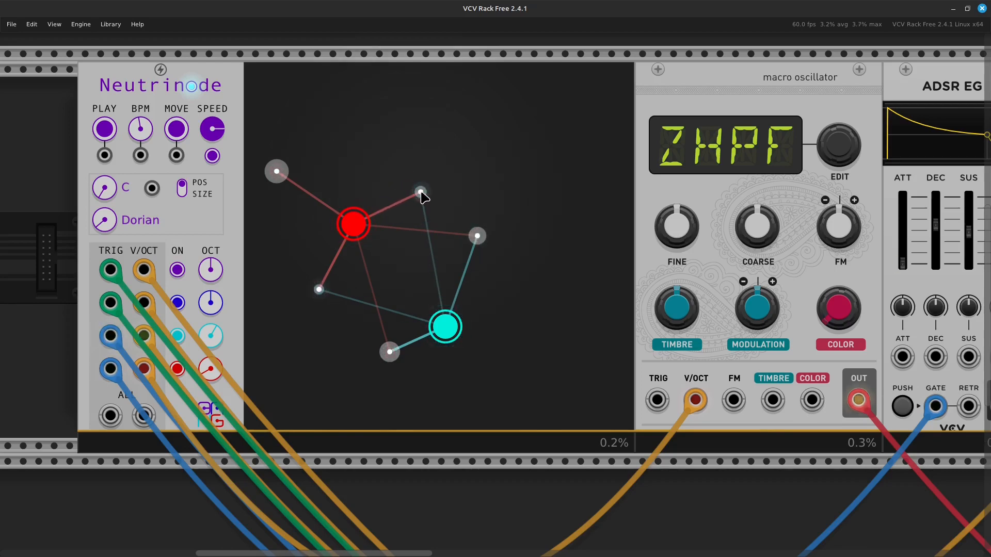
pyautogui.moveTo(320, 294); pyautogui.dragTo(323, 295)
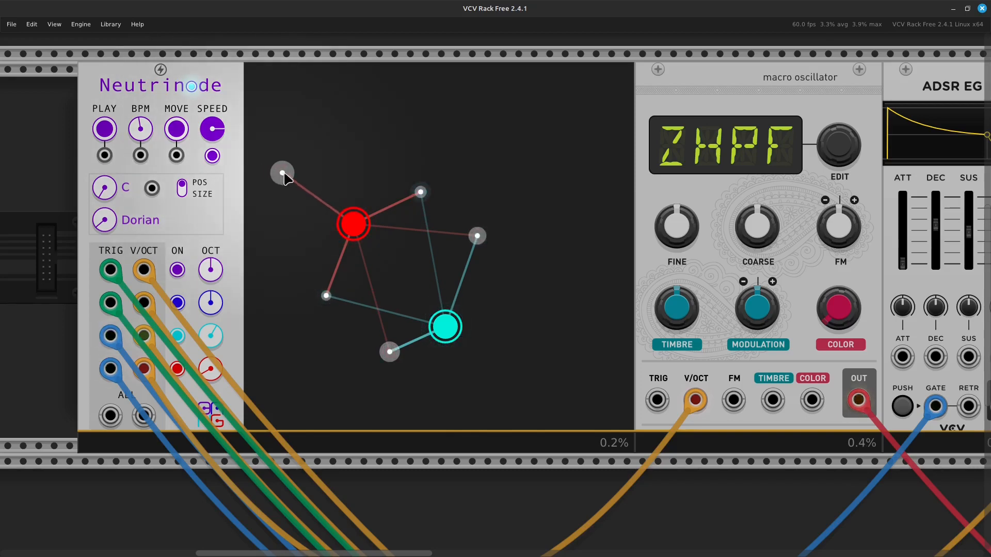
pyautogui.moveTo(278, 174); pyautogui.dragTo(399, 237)
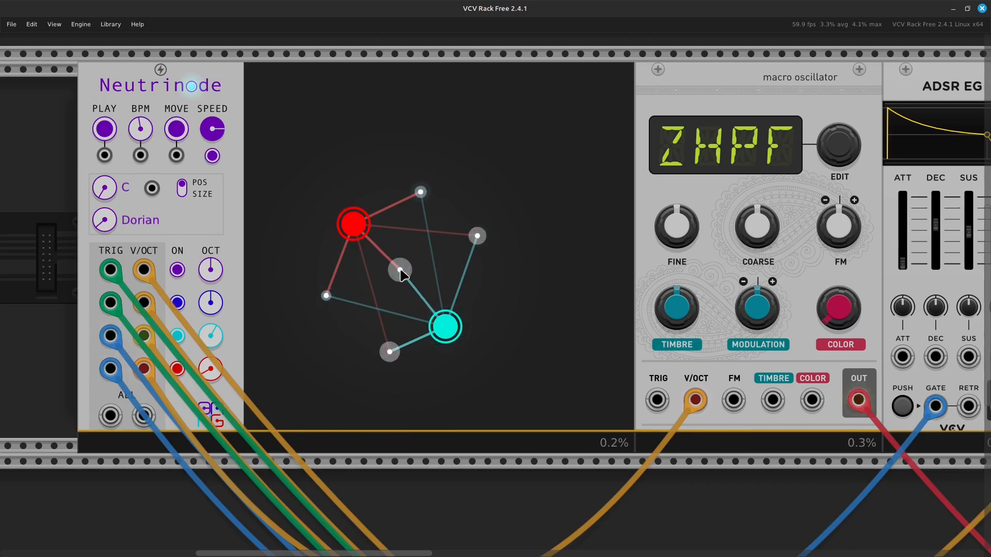
pyautogui.moveTo(399, 270); pyautogui.dragTo(398, 272)
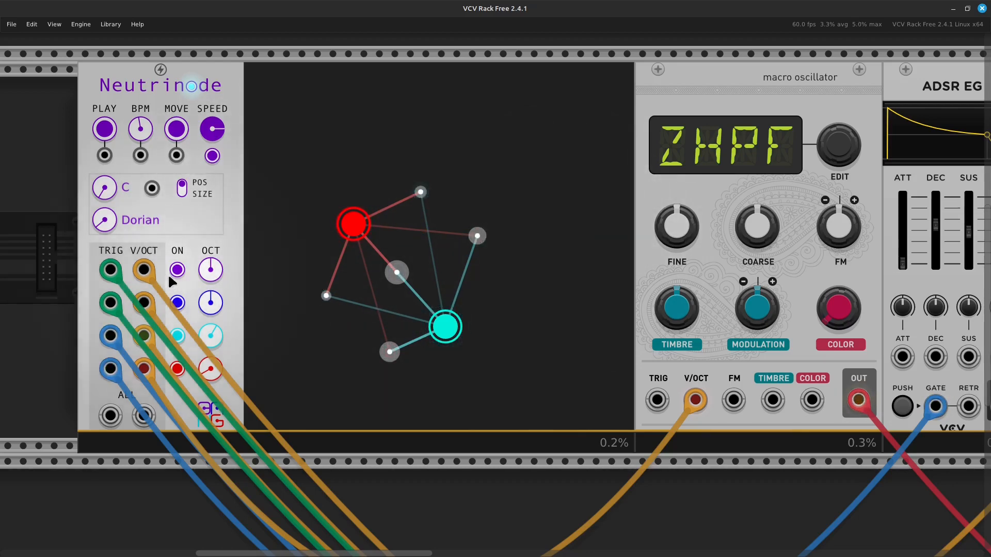
# Turn on the blue node and place it in the upper part of the field, beside the small top particle
pyautogui.click(177, 303)
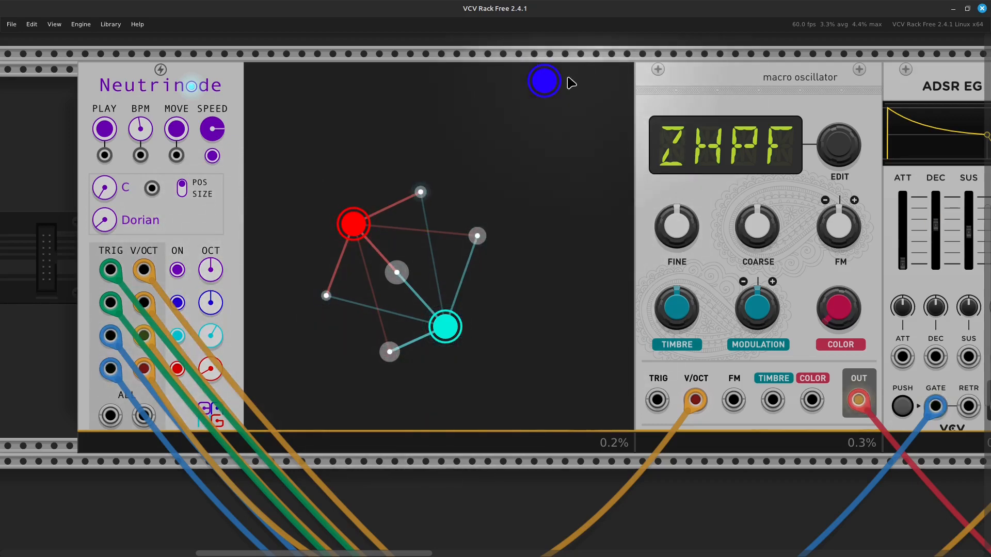
pyautogui.moveTo(537, 84); pyautogui.dragTo(472, 182)
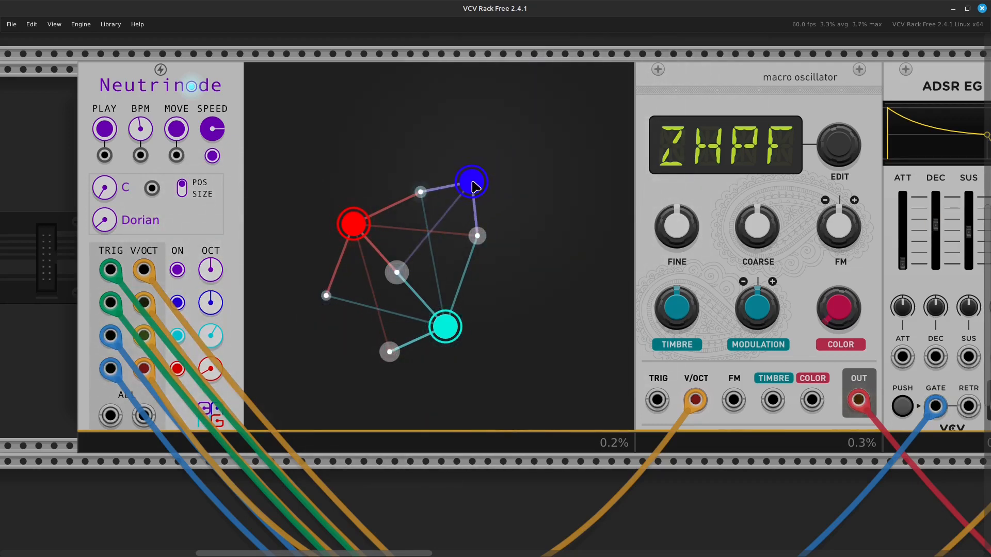
# Set the release of the envelope after the VOWL oscillator to about 80 ms
pyautogui.hscroll(5, 473, 186)
pyautogui.hscroll(10, 472, 178)
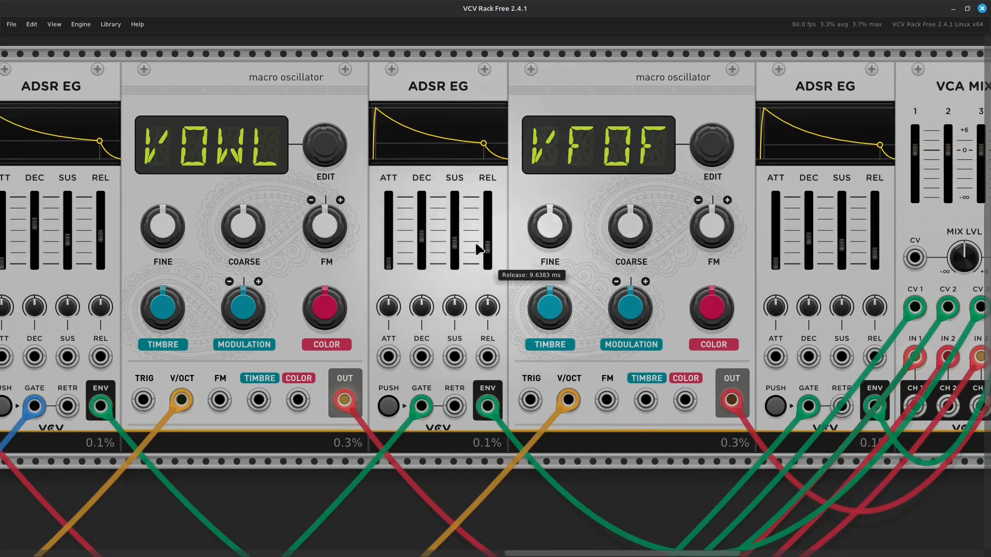
pyautogui.moveTo(487, 247); pyautogui.dragTo(488, 233)
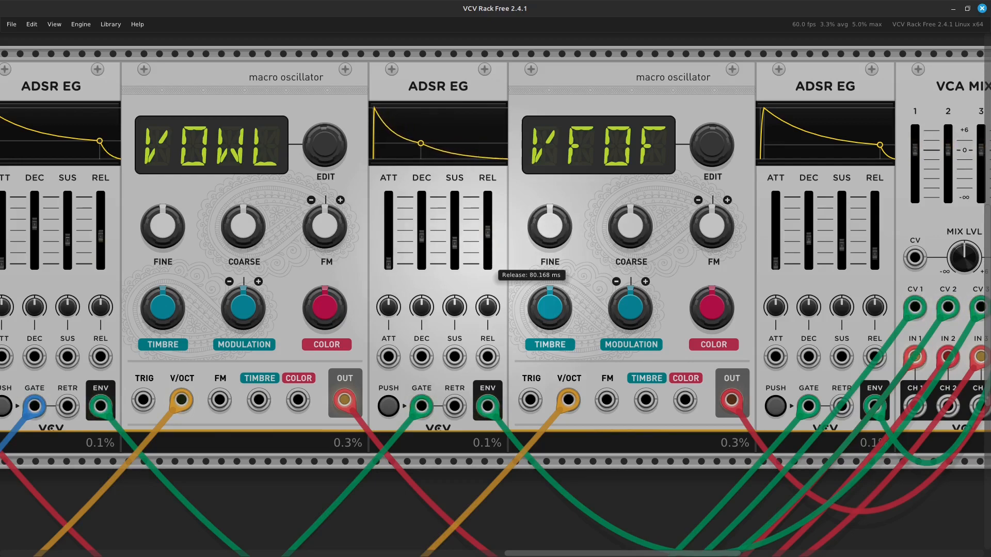
# Shift the particles around the red, blue and aqua nodes slightly to vary their spacing and pitch
pyautogui.hscroll(-2, 383, 259)
pyautogui.hscroll(-10, 259, 252)
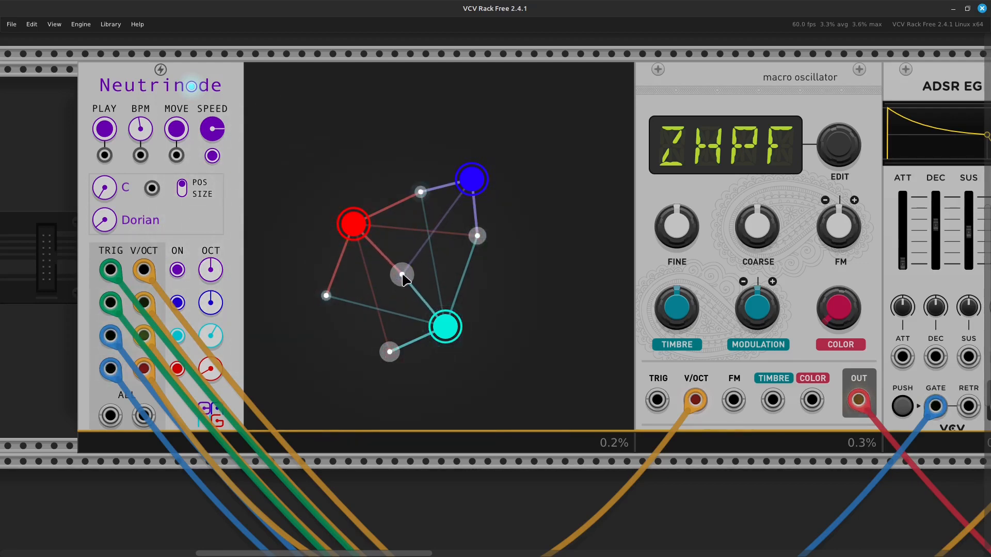
pyautogui.moveTo(419, 192); pyautogui.dragTo(415, 188)
pyautogui.moveTo(480, 238); pyautogui.dragTo(478, 261)
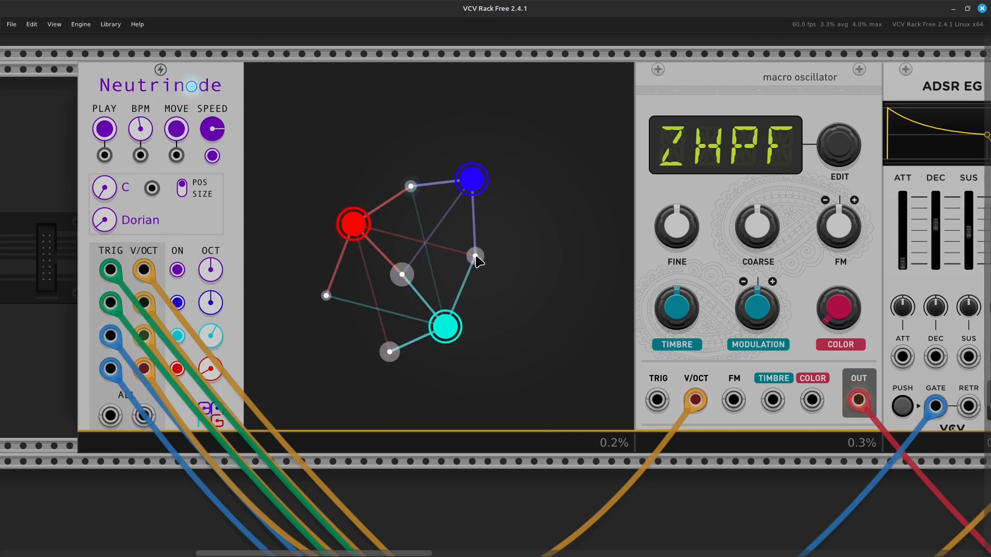
pyautogui.moveTo(391, 354); pyautogui.dragTo(388, 368)
pyautogui.moveTo(326, 295); pyautogui.dragTo(315, 301)
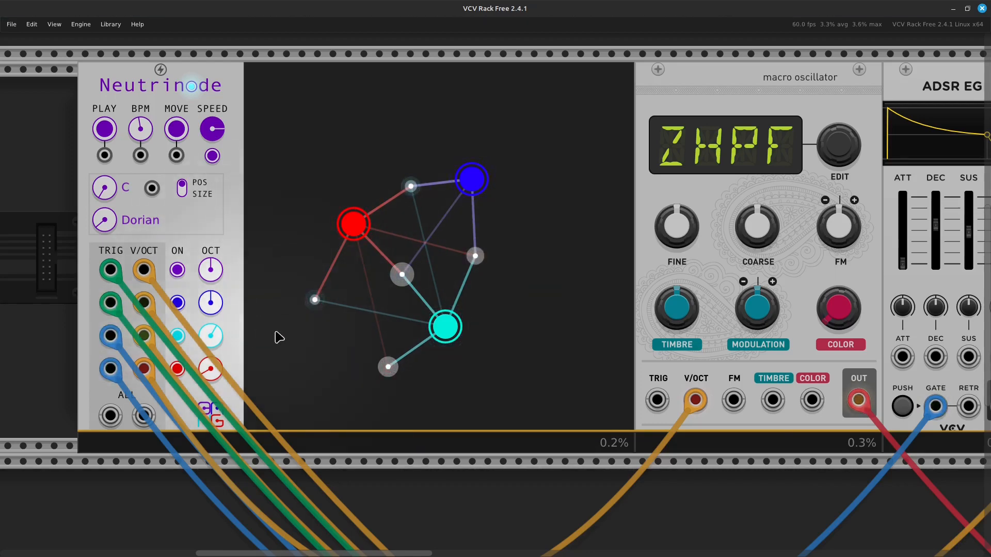
pyautogui.moveTo(315, 300); pyautogui.dragTo(320, 292)
# Lengthen the release of the envelope after the VFOF oscillator
pyautogui.hscroll(3, 333, 290)
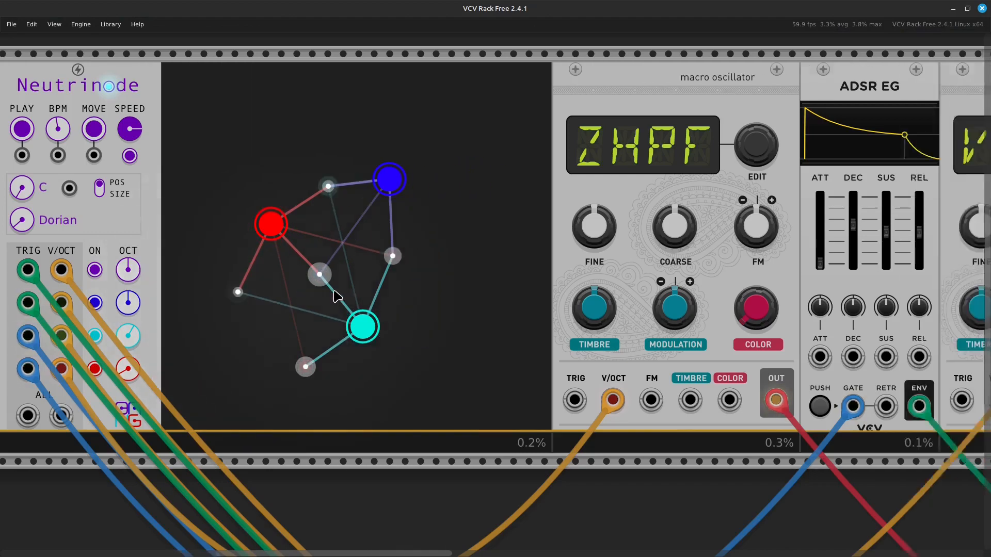
pyautogui.hscroll(10, 334, 287)
pyautogui.hscroll(-12, 304, 299)
pyautogui.hscroll(15, 301, 299)
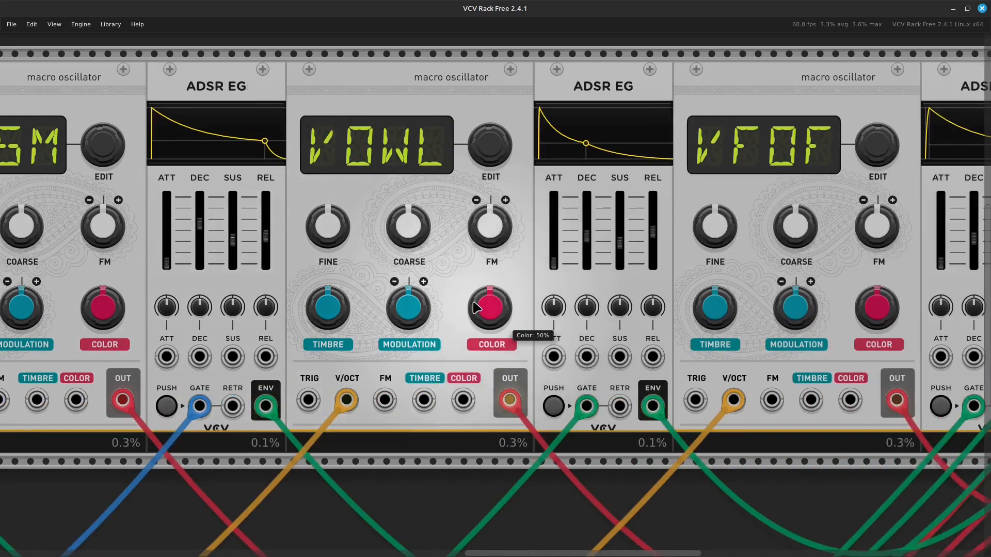
pyautogui.hscroll(12, 476, 308)
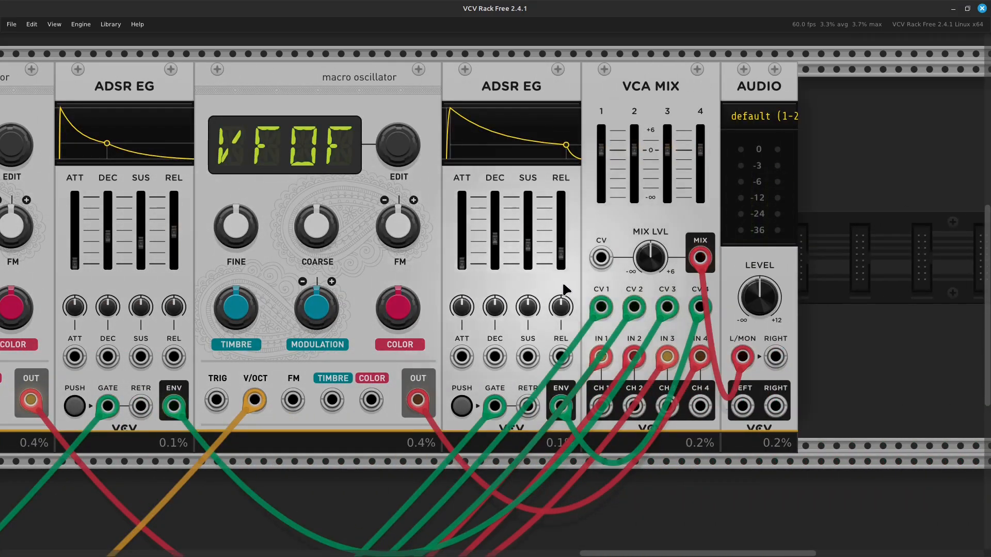
pyautogui.moveTo(561, 255); pyautogui.dragTo(561, 241)
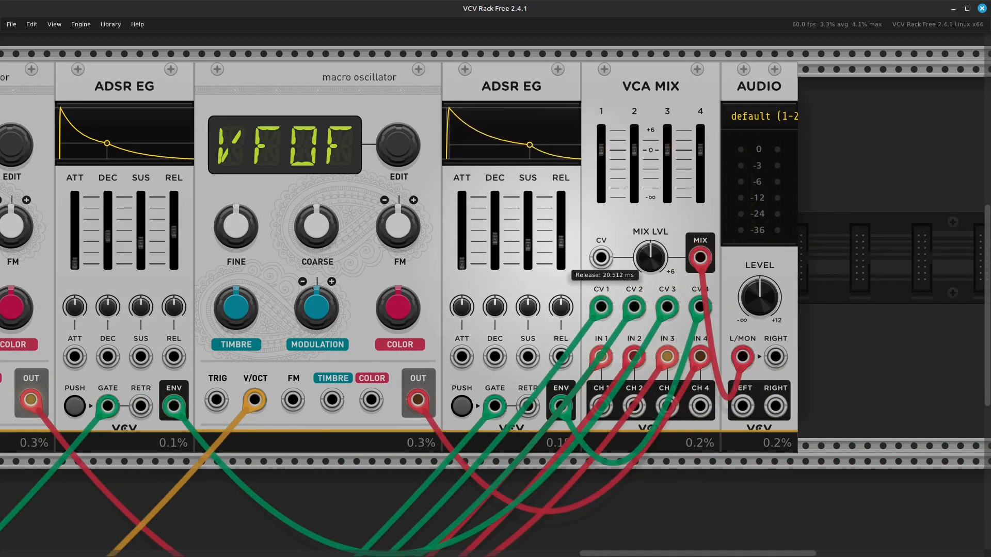
# Turn on the purple node and place it at the lower left of the particle cluster
pyautogui.hscroll(-15, 343, 298)
pyautogui.hscroll(-12, 344, 298)
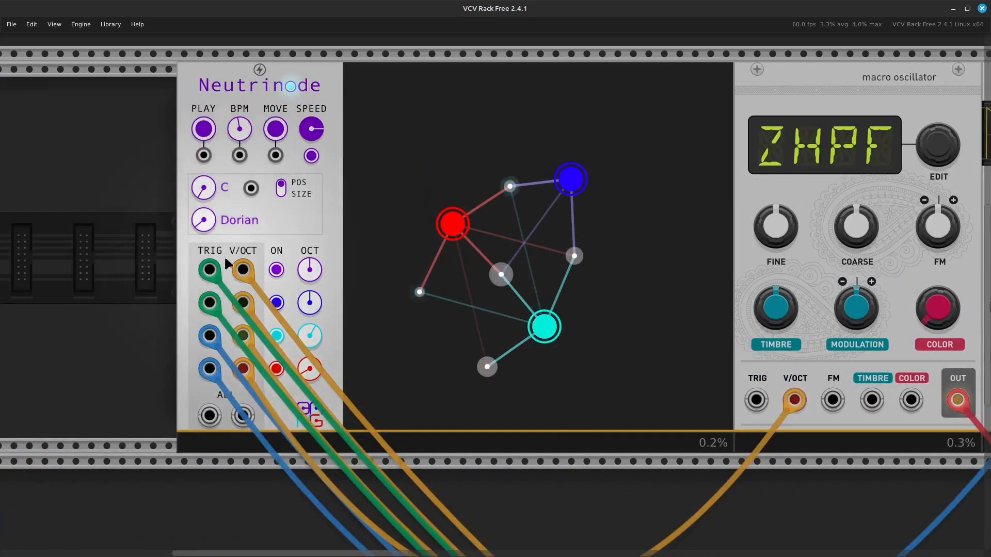
pyautogui.click(278, 272)
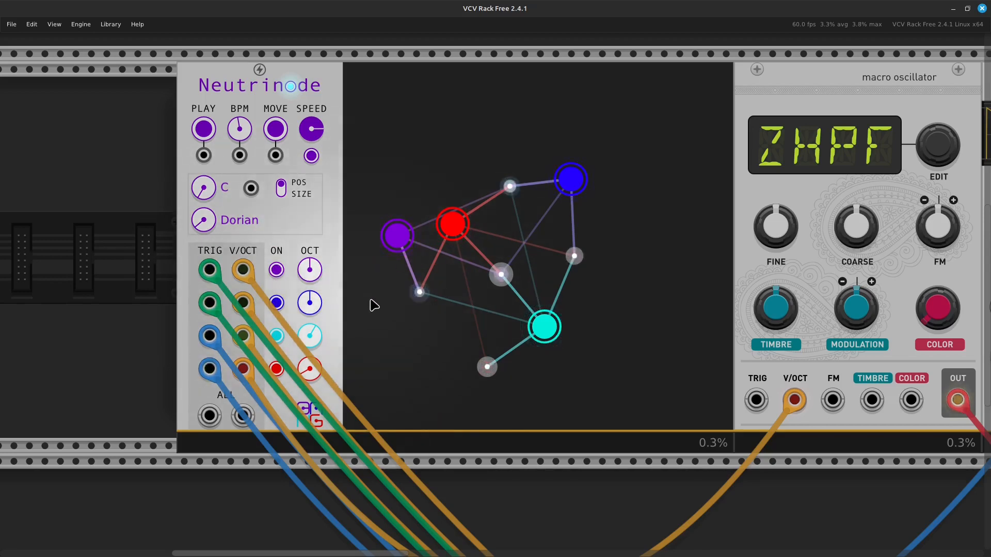
pyautogui.moveTo(397, 235); pyautogui.dragTo(438, 371)
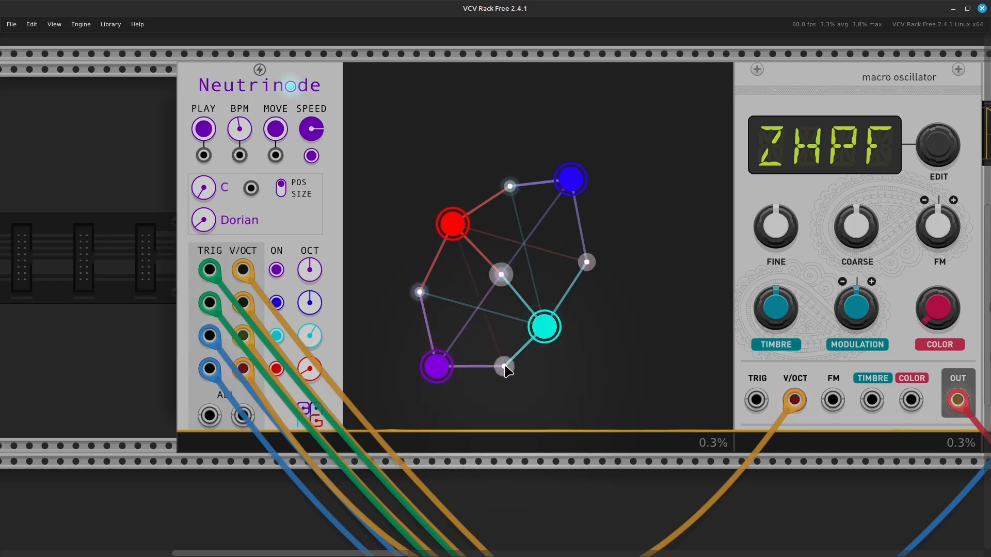
# Fine-tune the particles near the purple and red nodes, then move the blue node slightly down and the purple node slightly up
pyautogui.moveTo(498, 362); pyautogui.dragTo(500, 366)
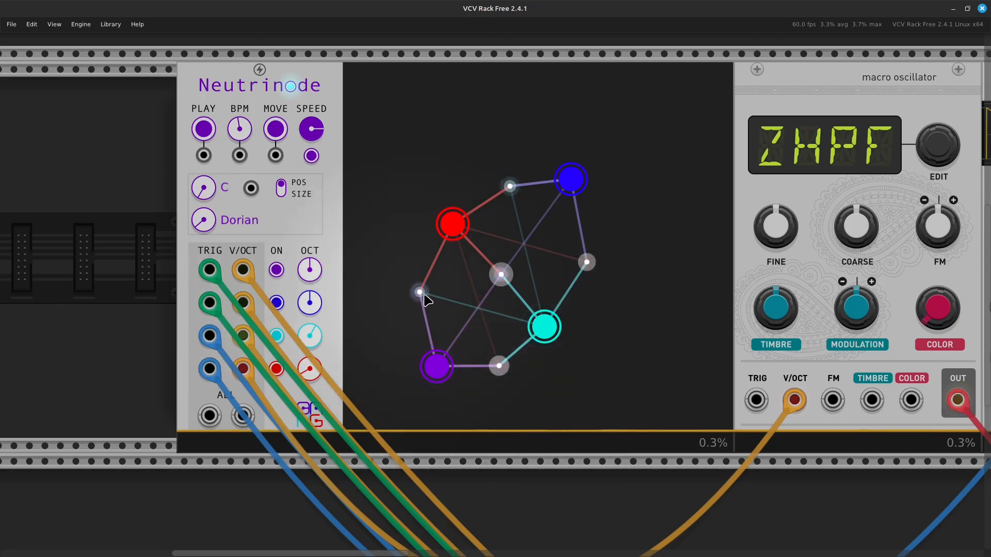
pyautogui.moveTo(419, 292); pyautogui.dragTo(424, 283)
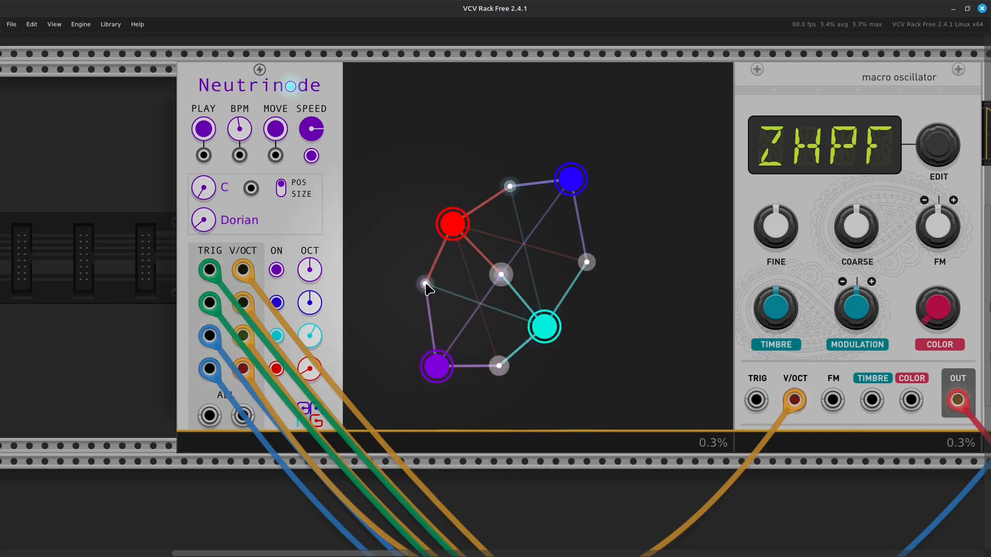
pyautogui.moveTo(510, 186); pyautogui.dragTo(505, 190)
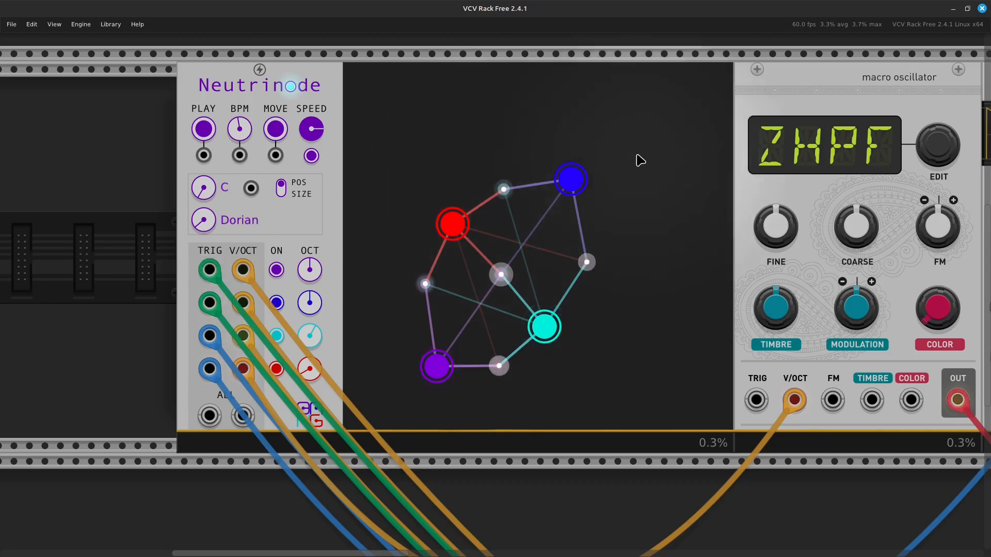
pyautogui.moveTo(572, 187); pyautogui.dragTo(568, 201)
pyautogui.moveTo(436, 369); pyautogui.dragTo(437, 357)
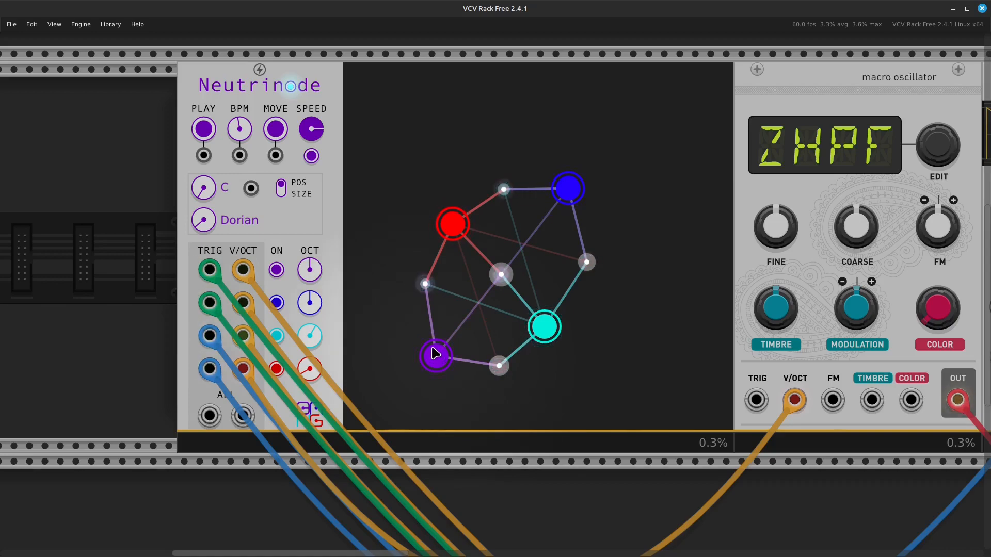
# Lower the levels of channels 3 and 4 slightly on the VCA MIX
pyautogui.hscroll(10, 438, 361)
pyautogui.hscroll(15, 457, 331)
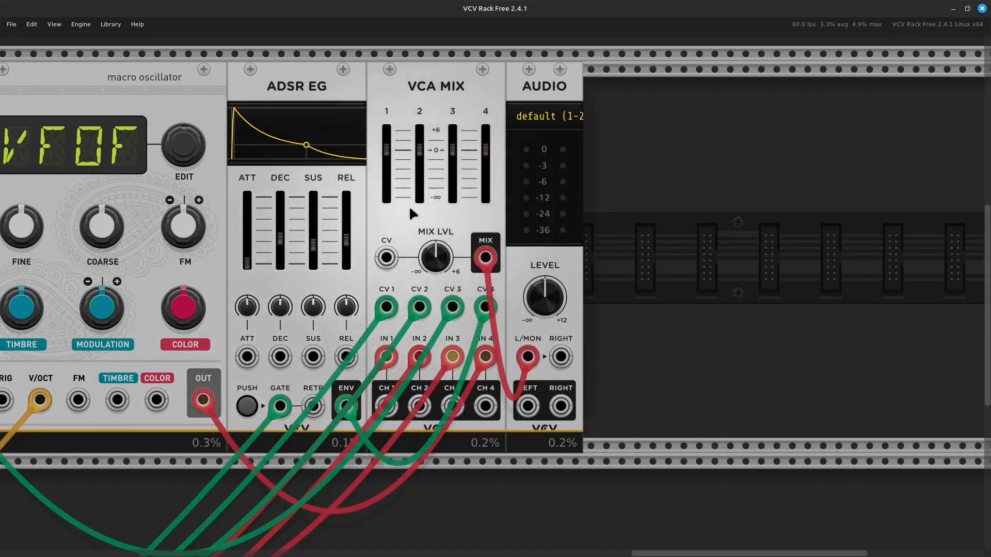
pyautogui.moveTo(485, 150)
pyautogui.mouseDown()
pyautogui.moveTo(485, 160)
pyautogui.moveTo(453, 153)
pyautogui.moveTo(453, 164)
pyautogui.moveTo(485, 157)
pyautogui.mouseUp()
# Start the nodes moving on Neutrinode and reduce the node speed
pyautogui.hscroll(-20, 377, 201)
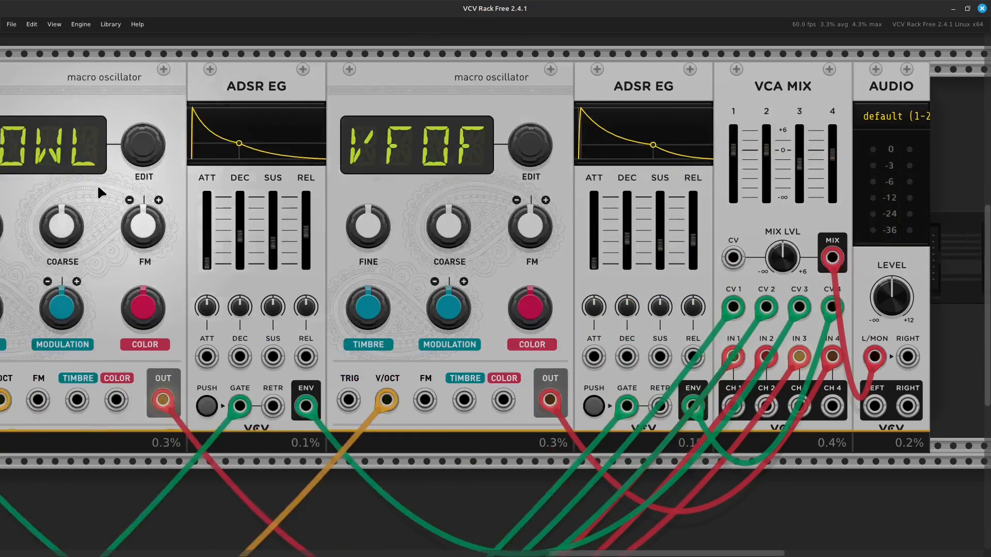
pyautogui.hscroll(-15, 18, 252)
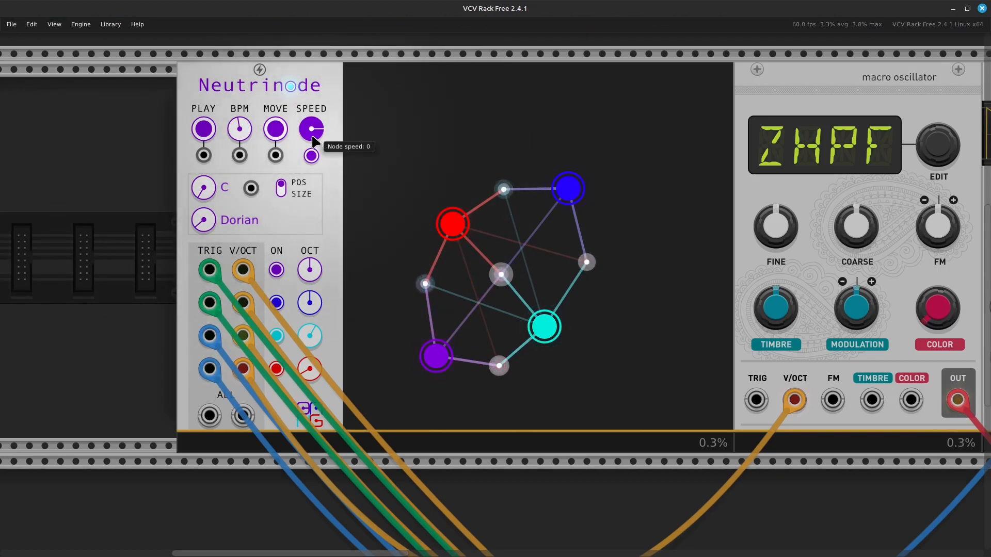
pyautogui.click(274, 139)
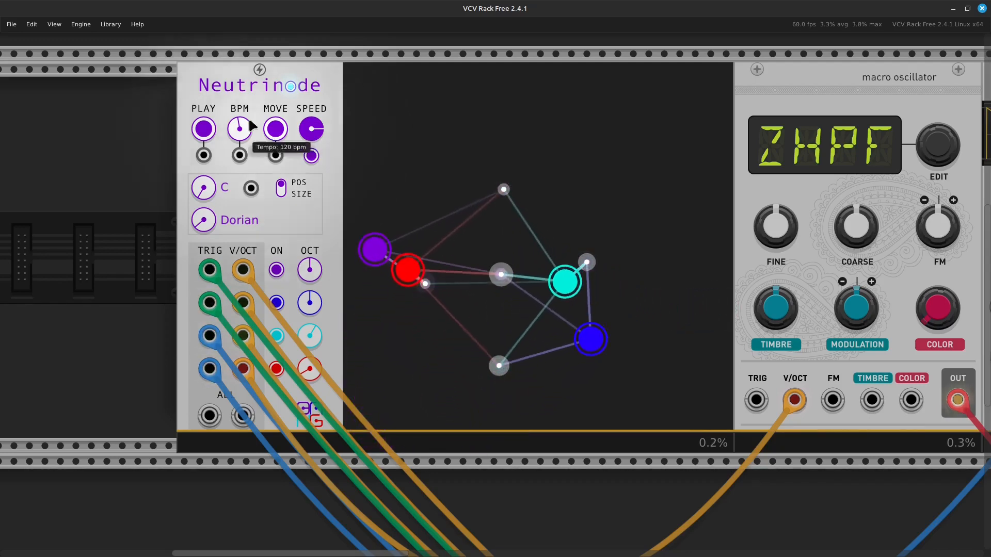
pyautogui.moveTo(311, 130)
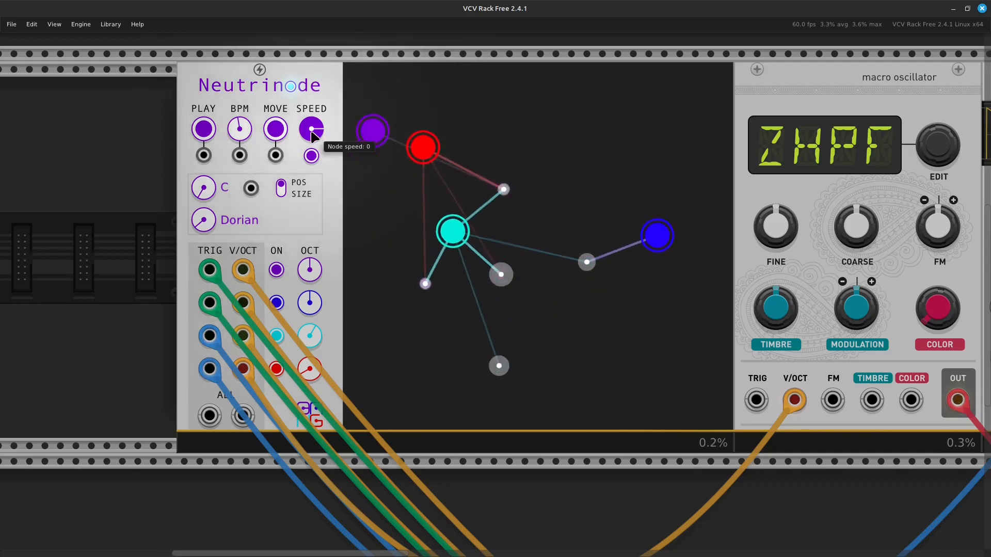
pyautogui.moveTo(312, 130); pyautogui.dragTo(311, 162)
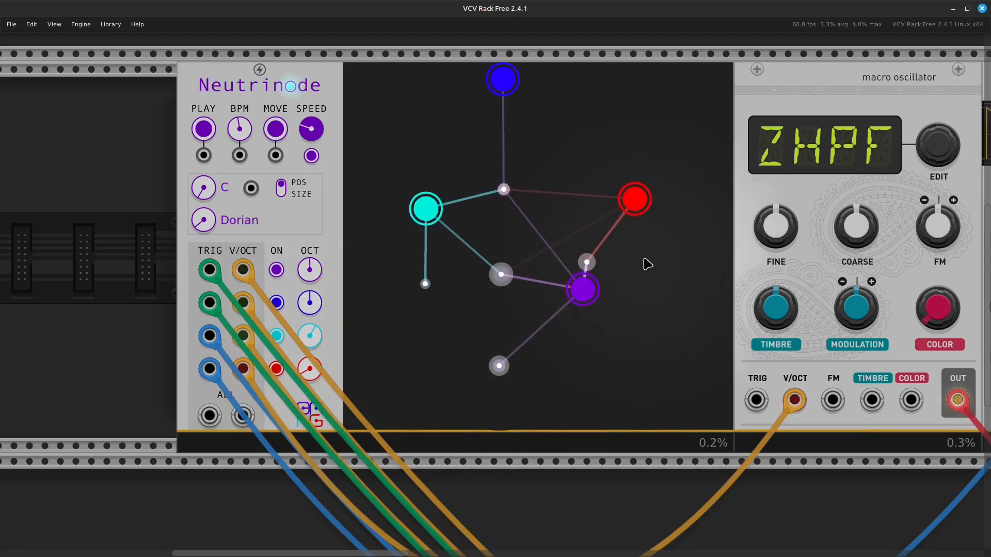
# Change Neutrinode's scale to Phrygian
pyautogui.scroll(1, 643, 257)
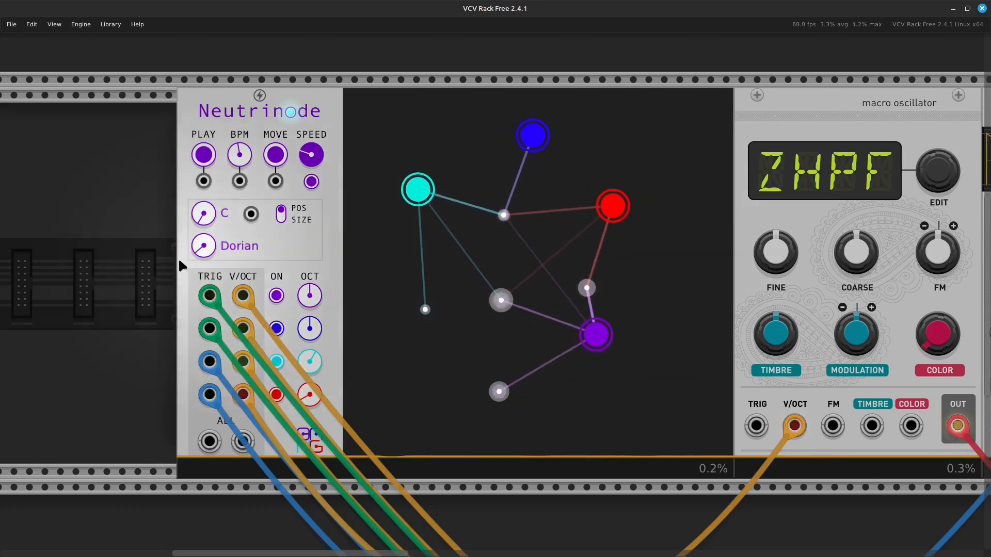
pyautogui.moveTo(203, 231)
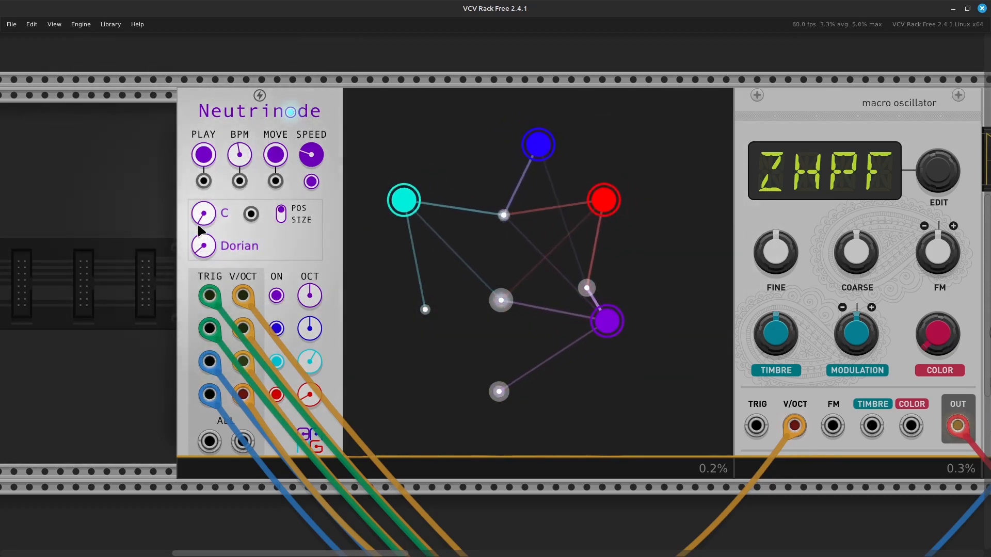
pyautogui.moveTo(202, 248)
pyautogui.moveTo(203, 249); pyautogui.dragTo(202, 243)
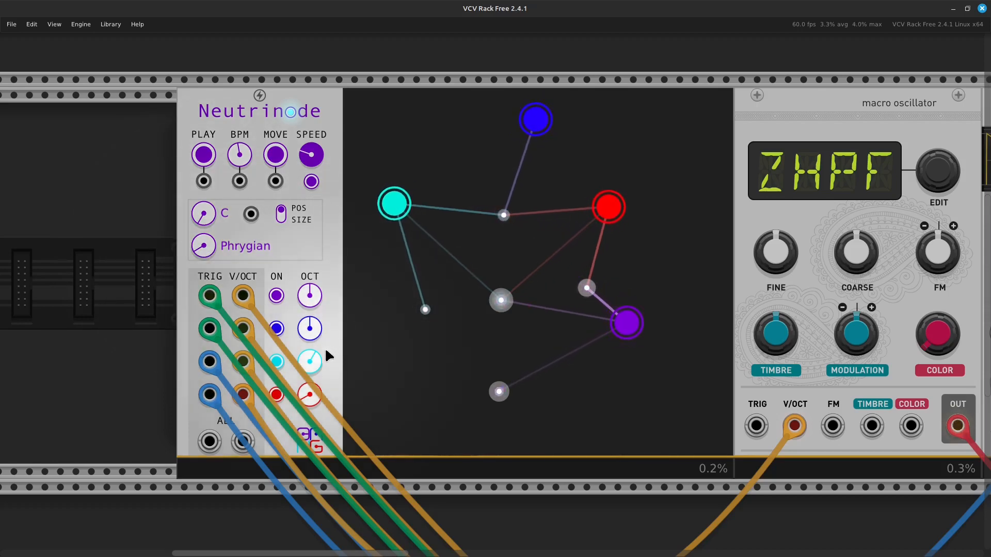
# Set the blue node's octave to -1 and the purple node's octave to 2 on Neutrinode
pyautogui.moveTo(309, 331)
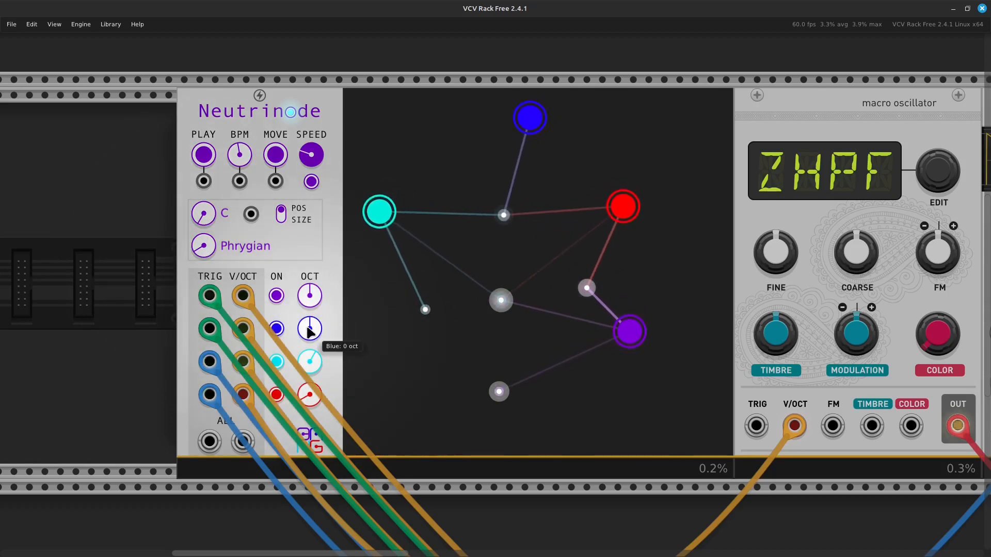
pyautogui.rightClick(309, 331)
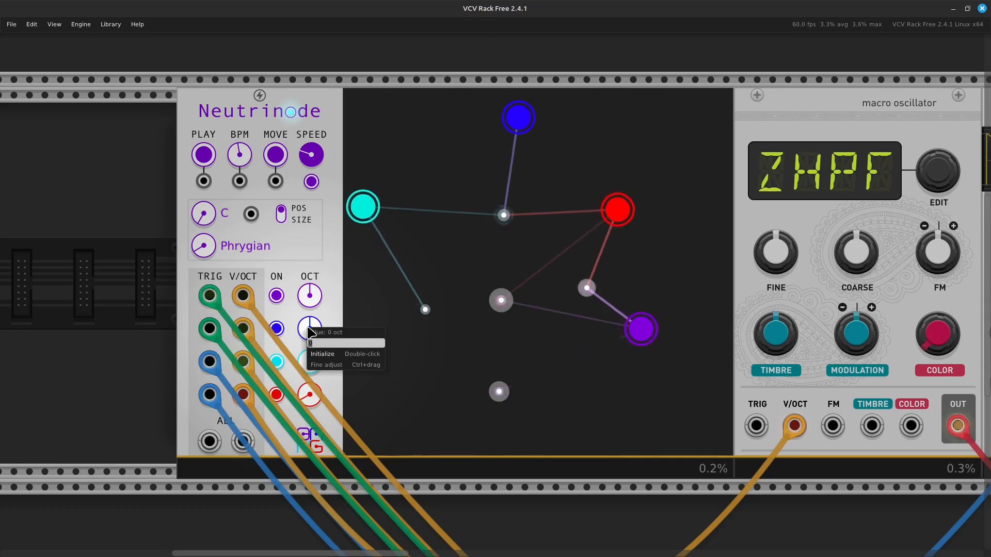
pyautogui.write('-')
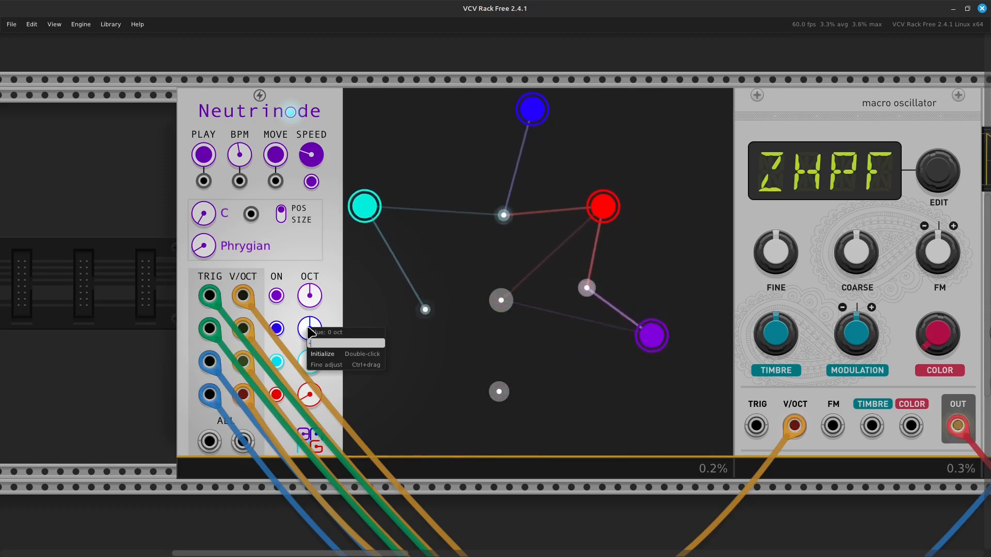
pyautogui.write('1')
pyautogui.press('Return')
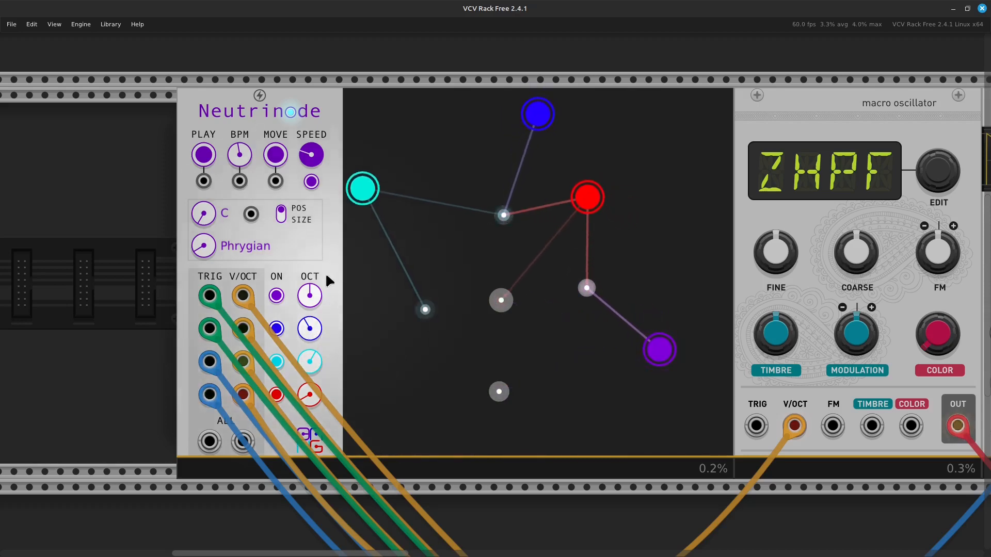
pyautogui.moveTo(310, 298)
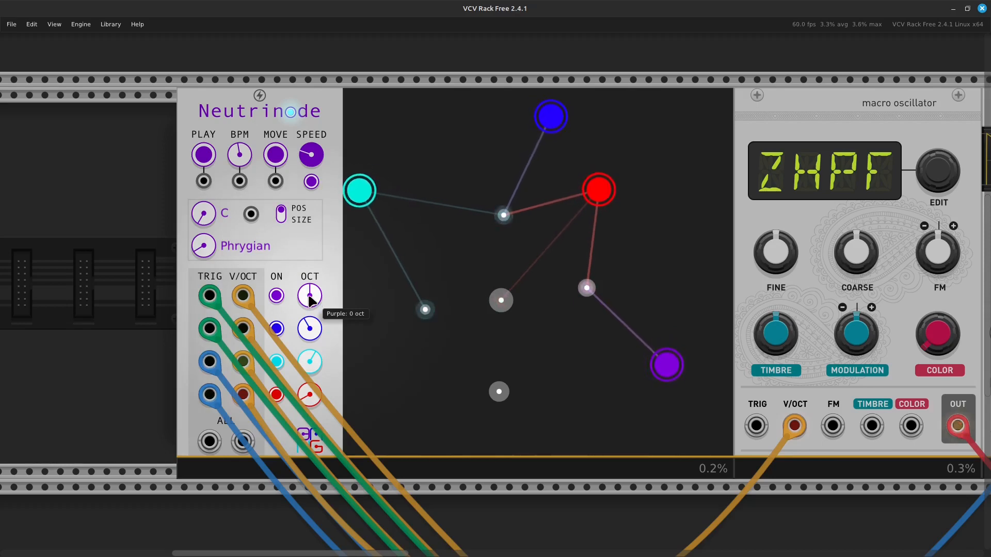
pyautogui.rightClick(310, 298)
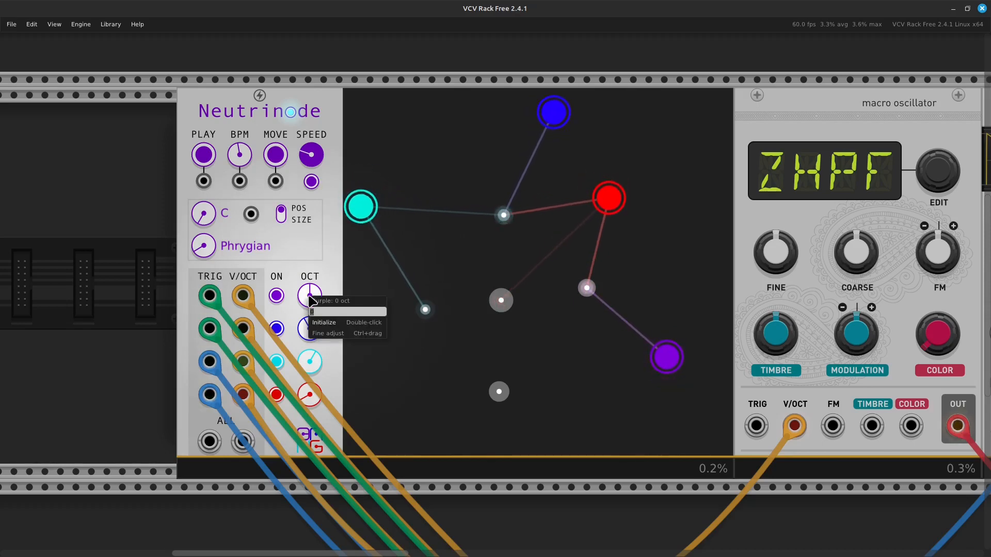
pyautogui.write('2')
pyautogui.press('Return')
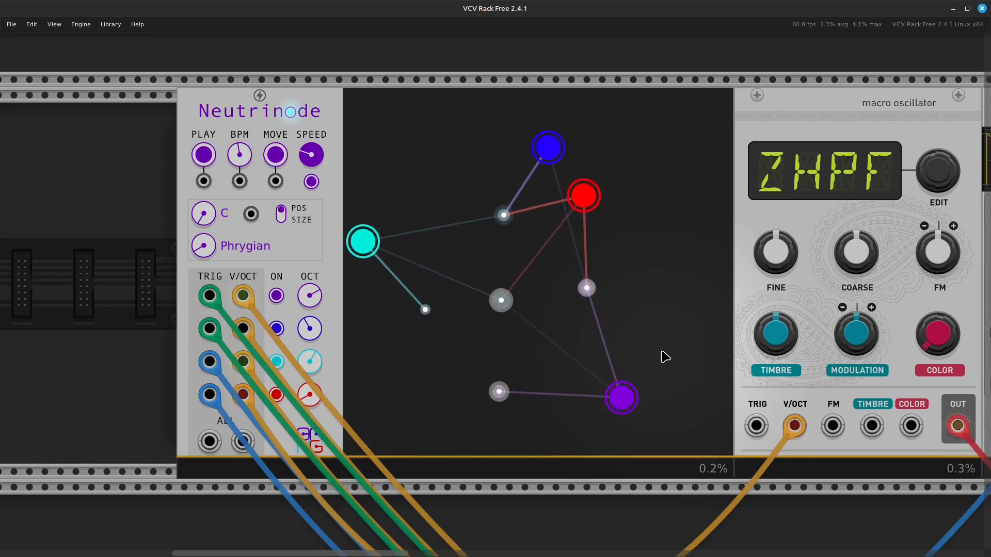
# Capture a screenshot showing the whole patch and save it in the Pictures folder
pyautogui.scroll(-2, 665, 357)
pyautogui.scroll(-1, 664, 357)
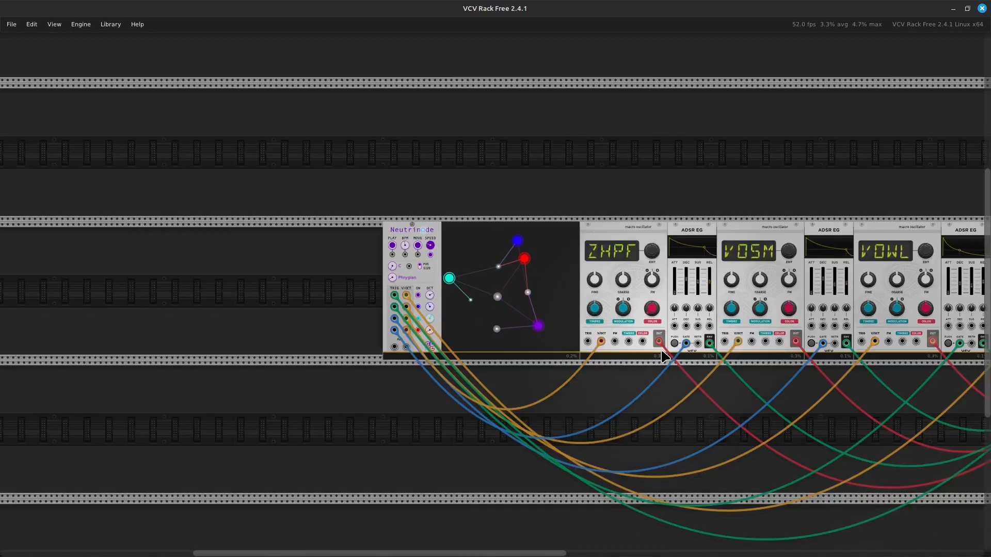
pyautogui.hscroll(3, 665, 357)
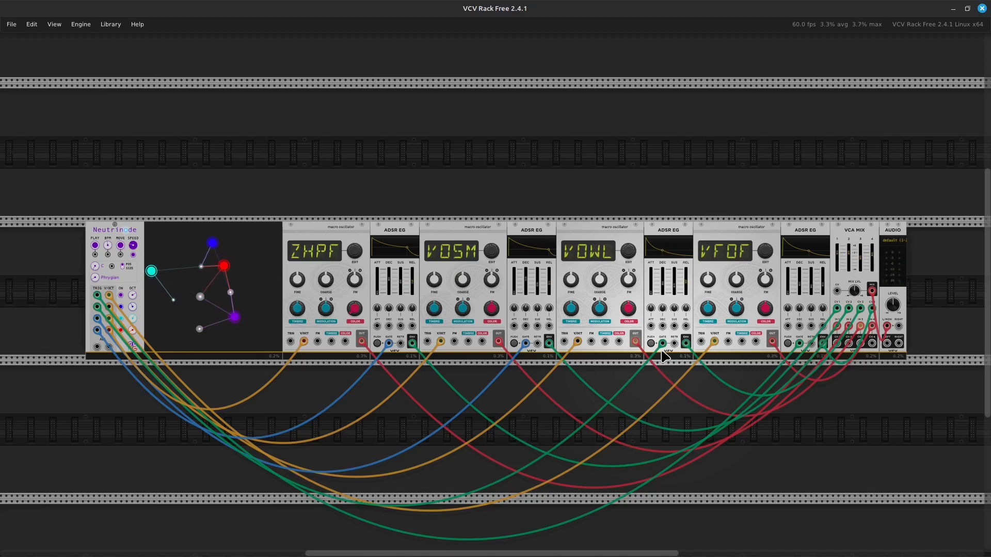
pyautogui.press('Print')
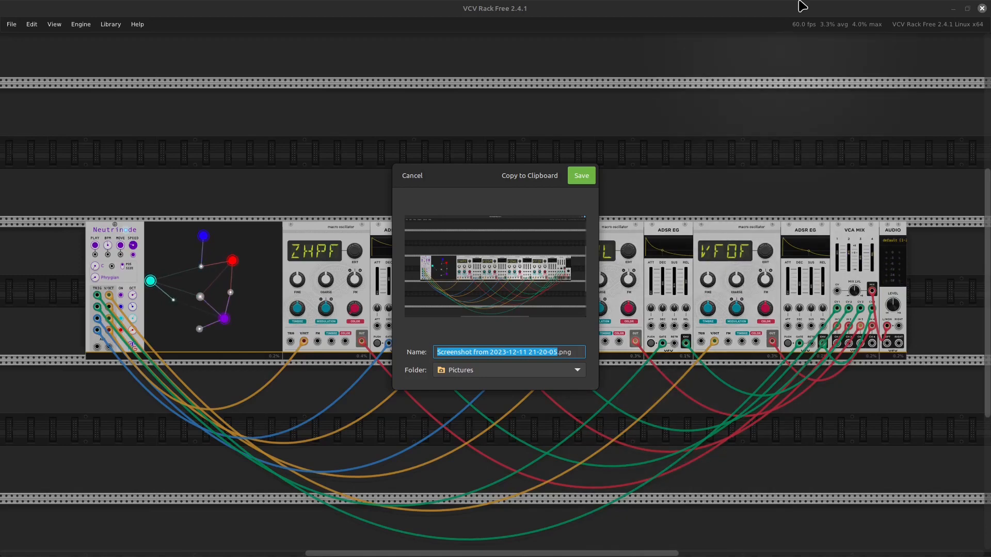
pyautogui.click(581, 177)
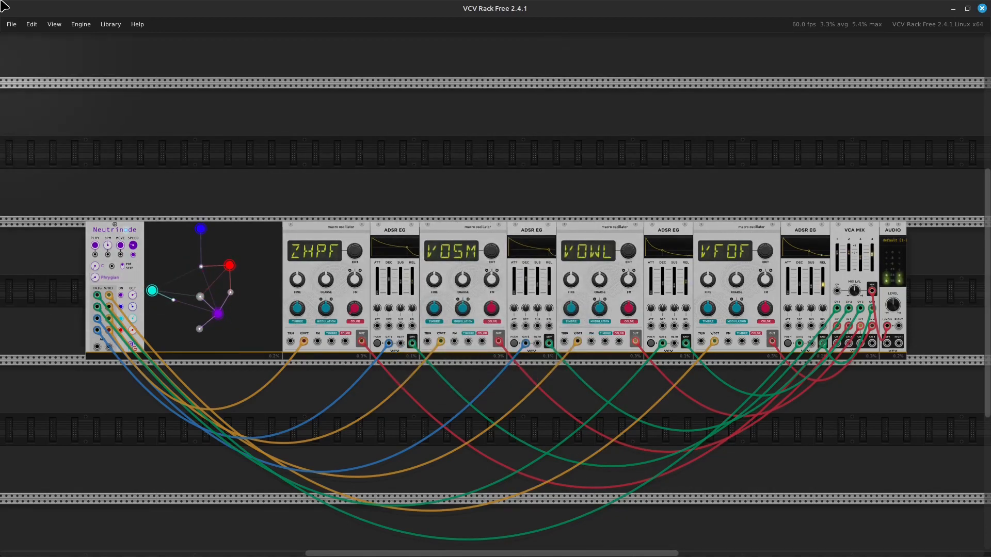
# Save the patch as Episode 09.vcv in the Series 02 folder of Learn Synthesis with VCV Rack
pyautogui.click(11, 29)
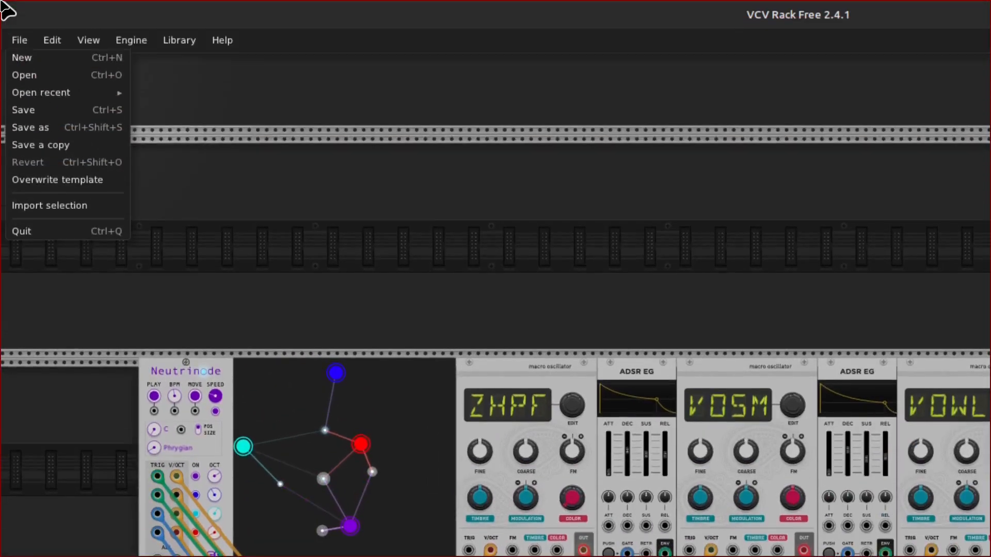
pyautogui.click(68, 135)
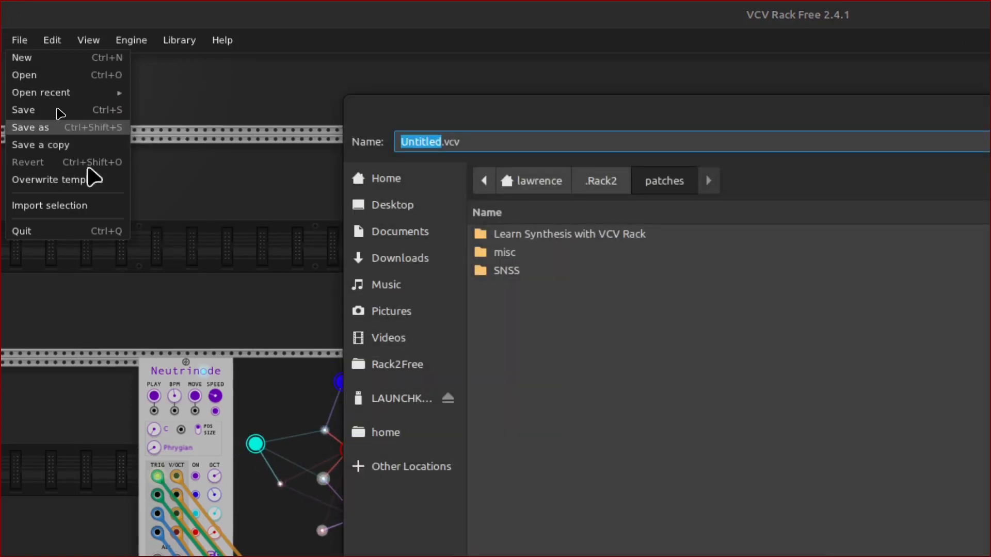
pyautogui.doubleClick(553, 241)
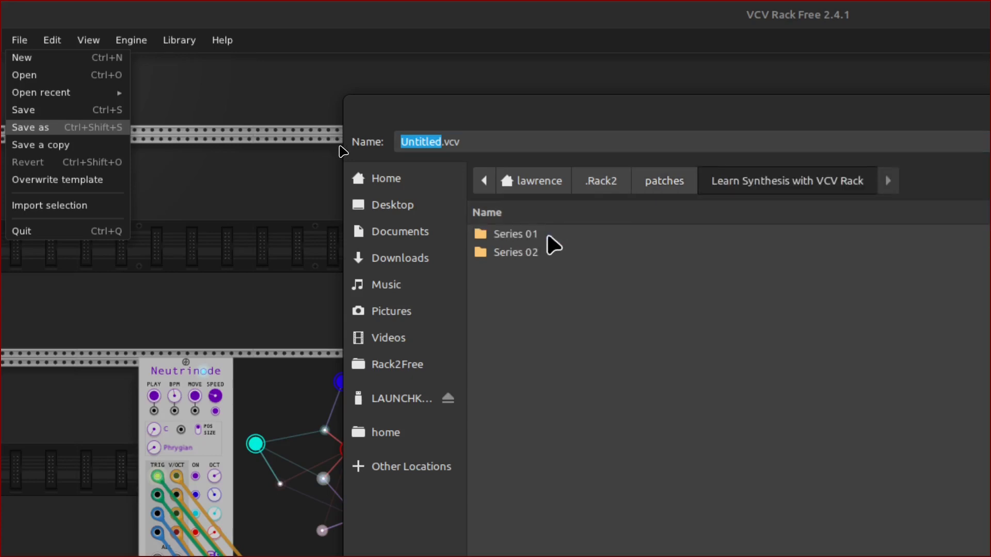
pyautogui.doubleClick(509, 253)
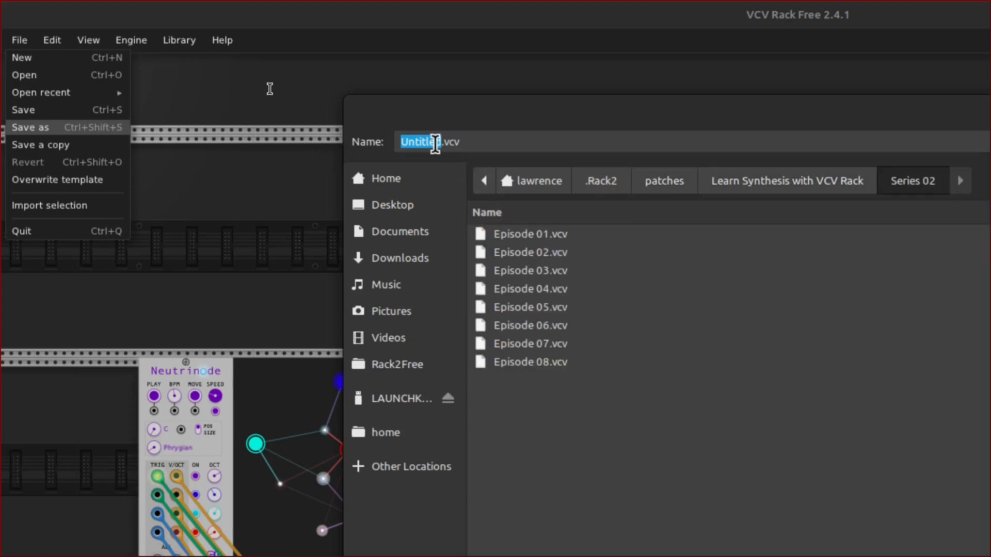
pyautogui.click(522, 138)
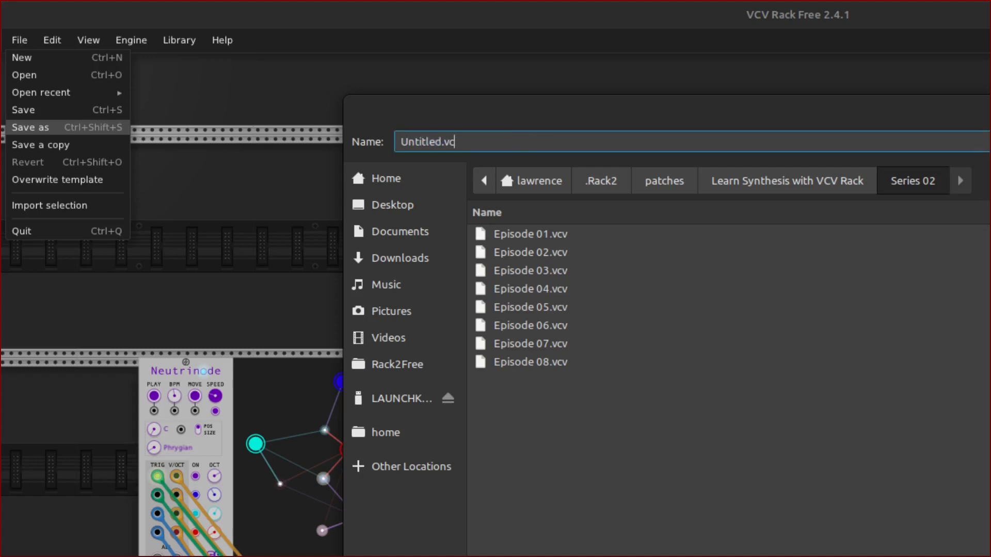
pyautogui.press('BackSpace')
pyautogui.press('BackSpace')
pyautogui.press('BackSpace')
pyautogui.press('BackSpace')
pyautogui.press('BackSpace')
pyautogui.press('BackSpace')
pyautogui.press('BackSpace')
pyautogui.press('BackSpace')
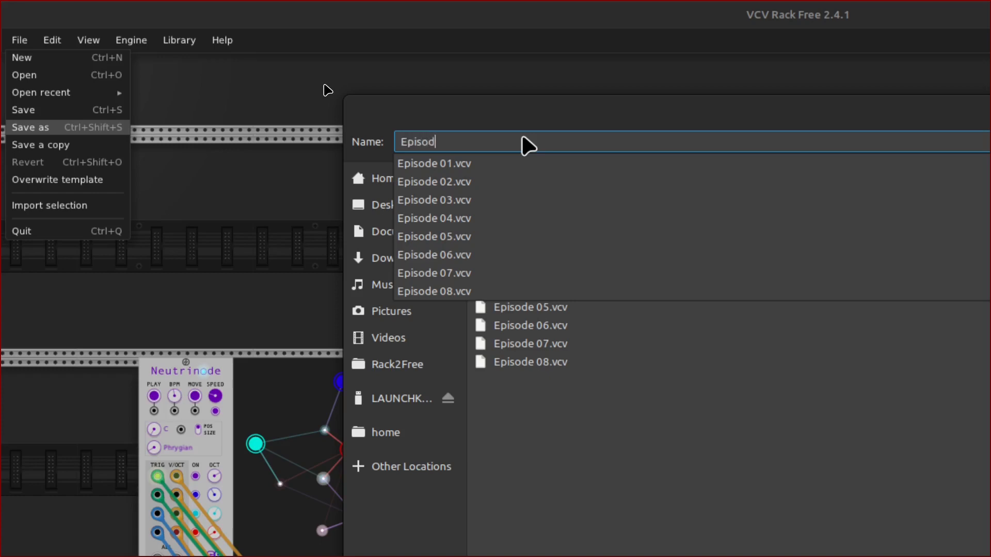
pyautogui.write('Episode 09.vcv')
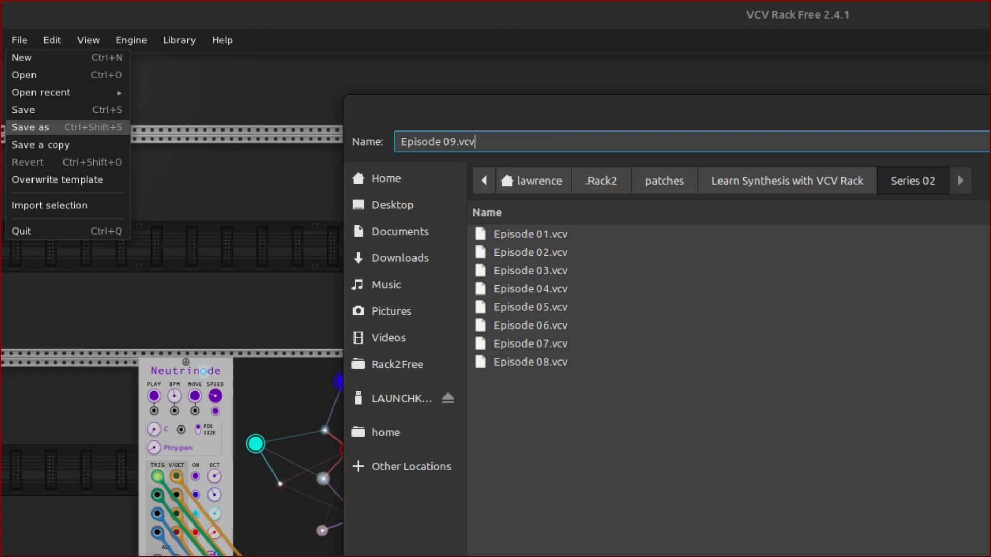
pyautogui.press('Return')
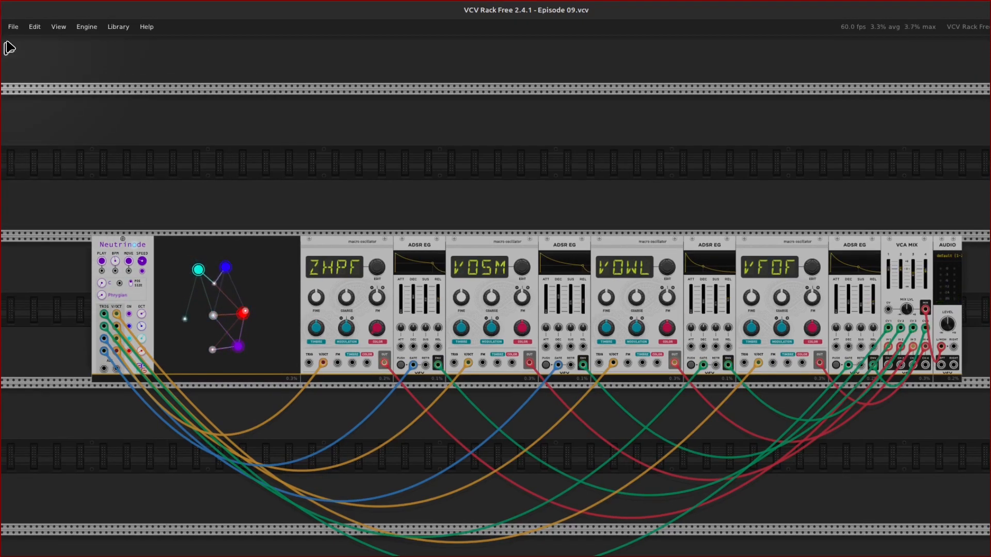
# Open the patch synthing-by-the-stream.vcv from the SNSS folder inside patches
pyautogui.click(14, 27)
pyautogui.moveTo(15, 60)
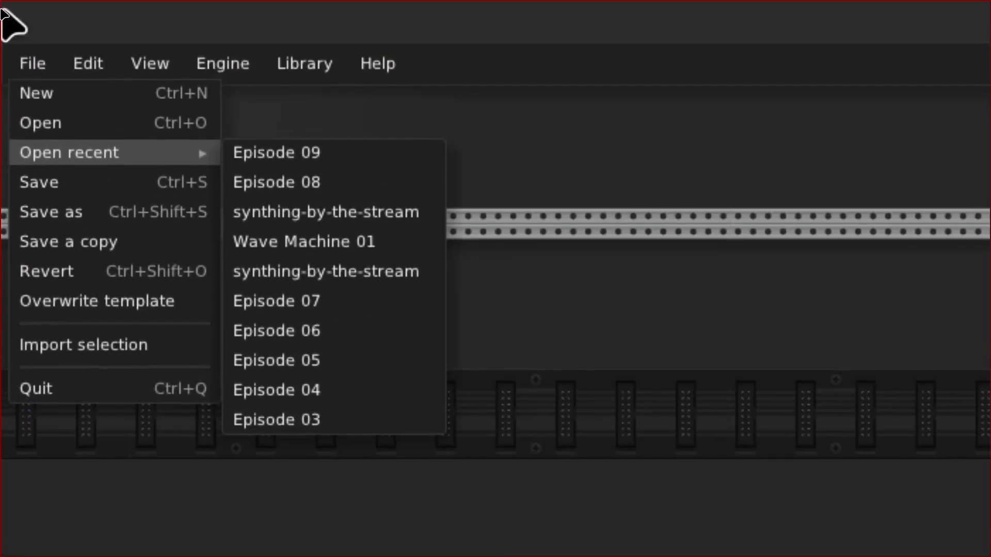
pyautogui.click(83, 132)
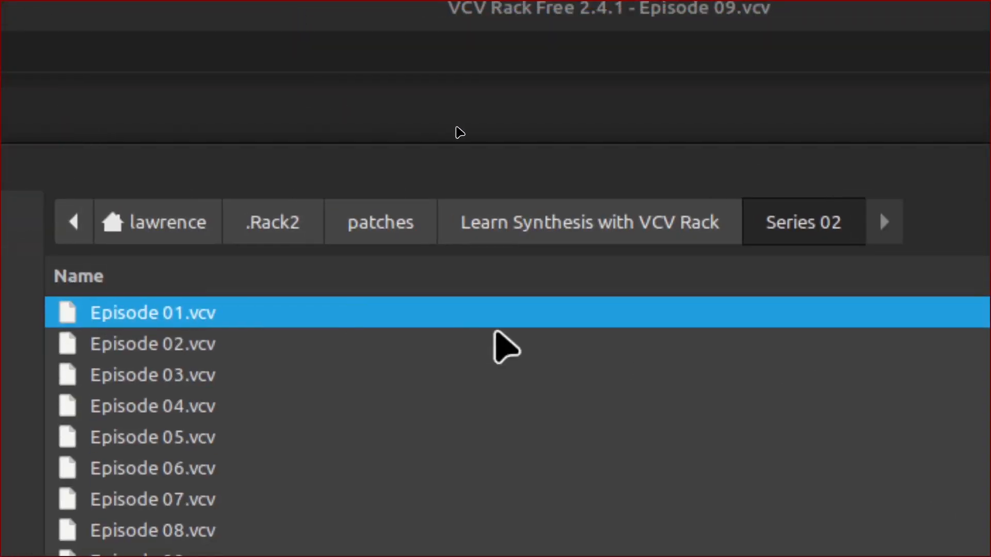
pyautogui.click(640, 226)
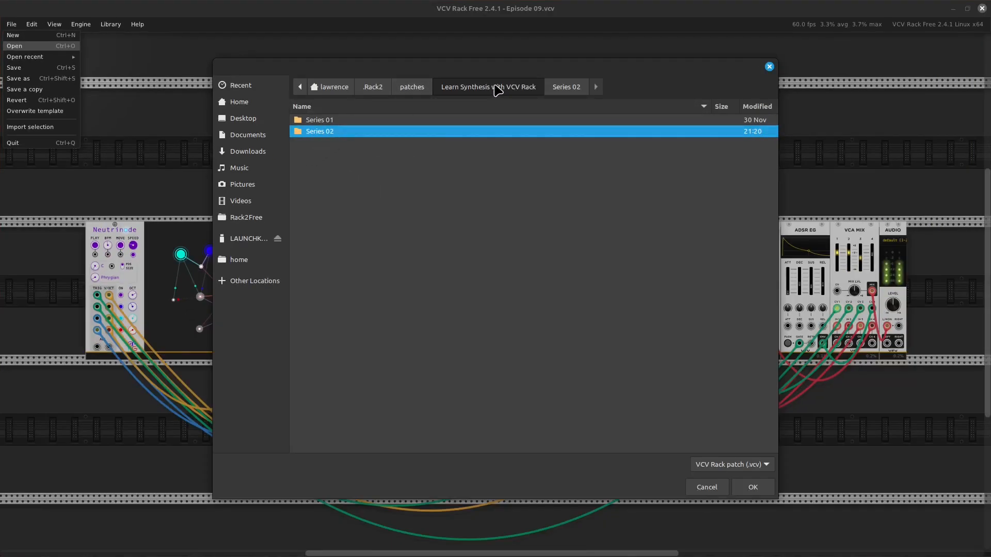
pyautogui.click(415, 88)
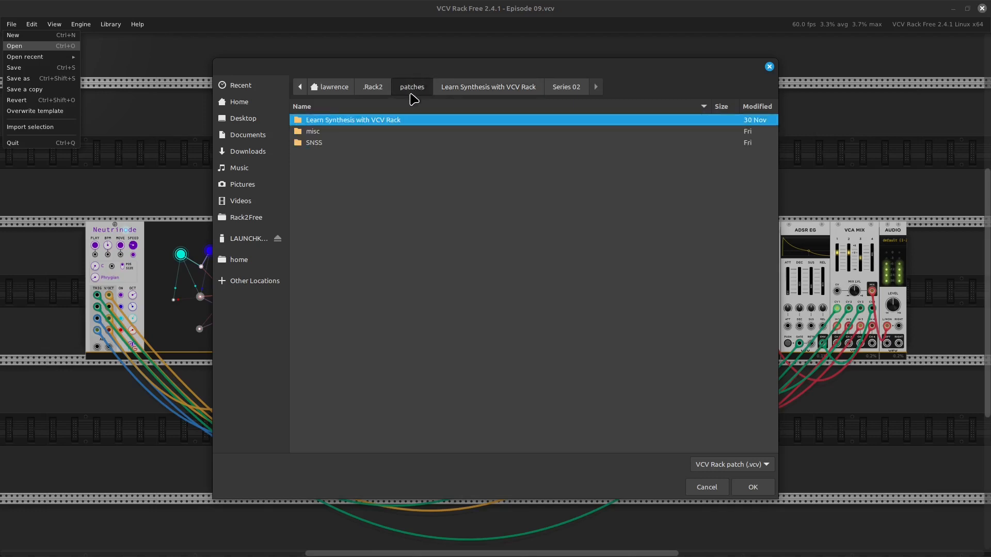
pyautogui.doubleClick(314, 143)
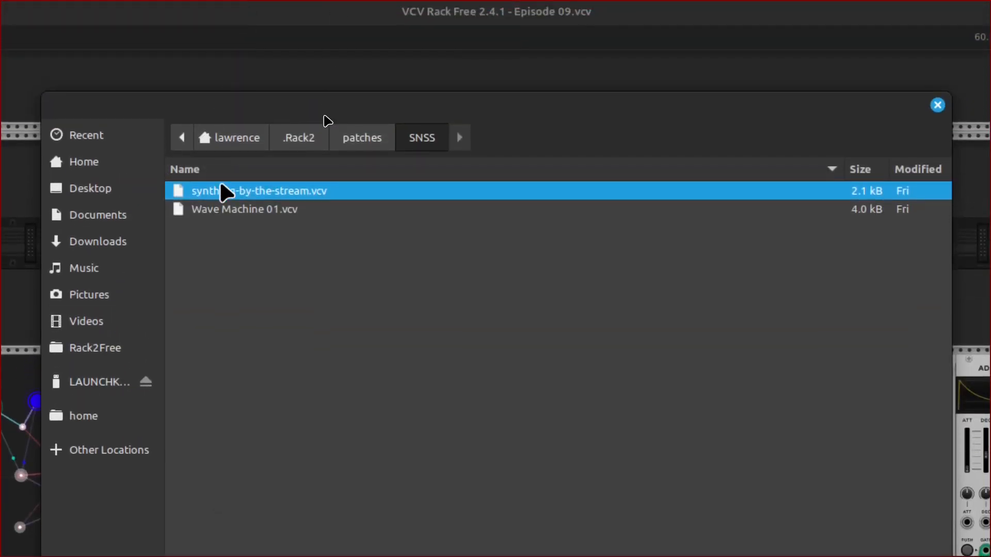
pyautogui.doubleClick(221, 187)
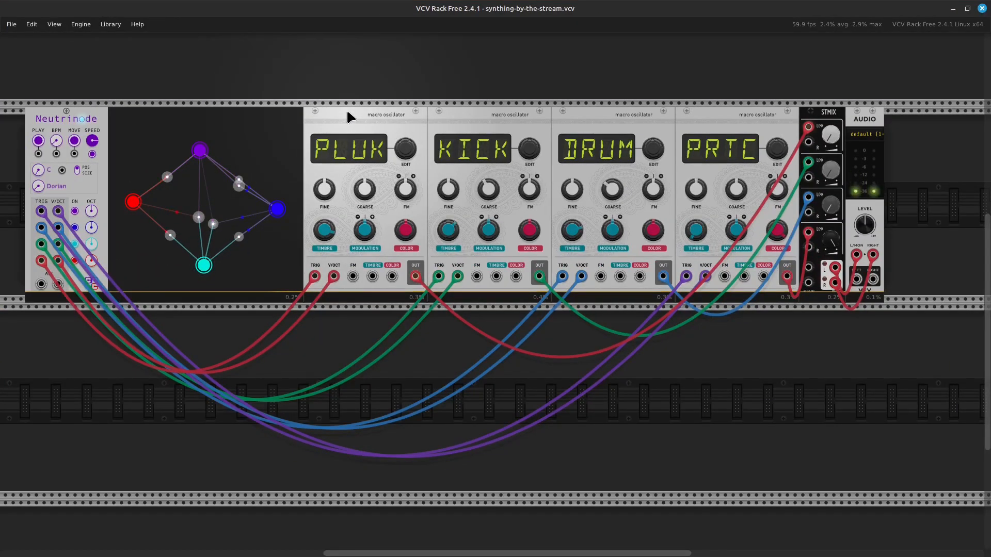
# Raise the channel 3 gain on the STMIX mixer well past its midpoint to bring in the DRUM oscillator
pyautogui.scroll(2, 347, 111)
pyautogui.hscroll(-1, 351, 117)
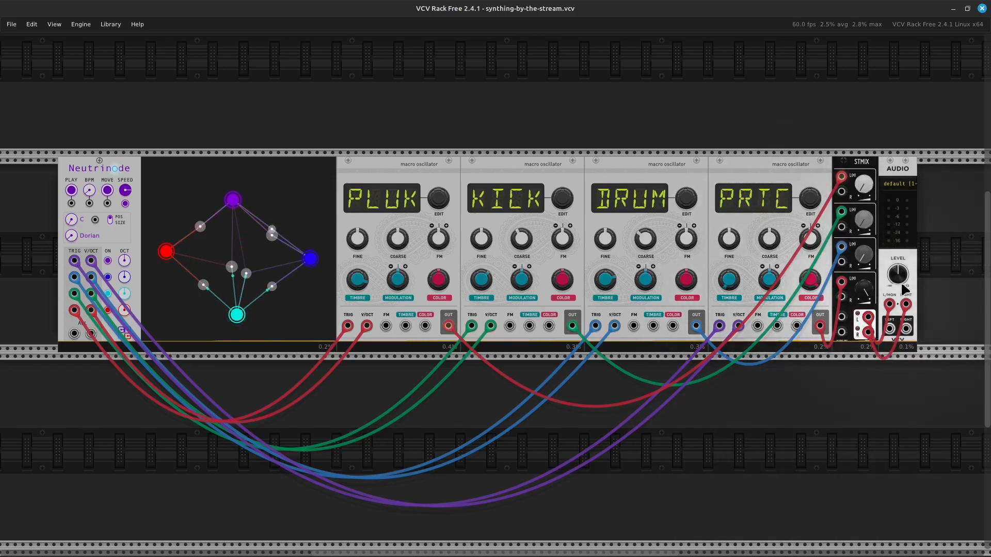
pyautogui.moveTo(864, 255); pyautogui.dragTo(863, 248)
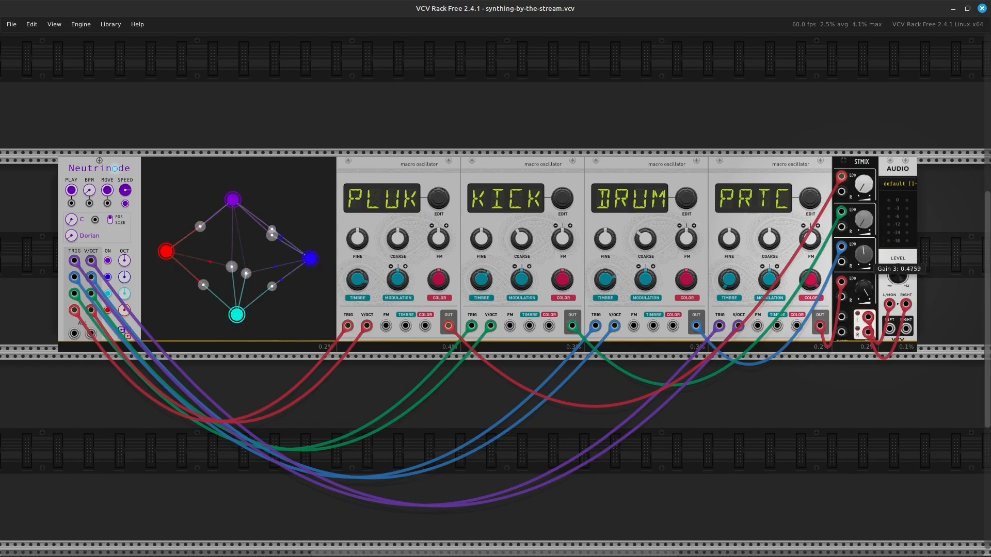
pyautogui.moveTo(863, 249); pyautogui.dragTo(864, 247)
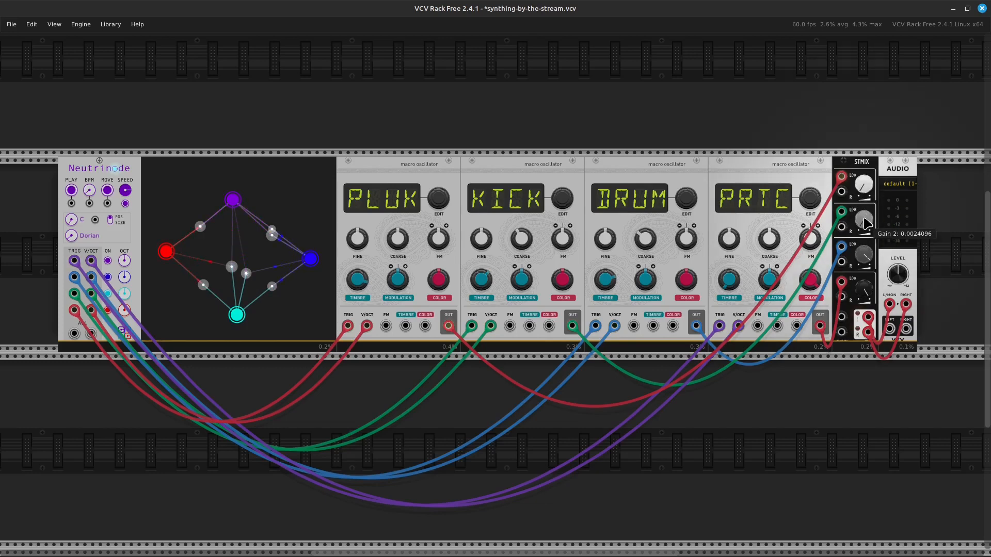
# Raise the STMIX channel 2 gain for the KICK oscillator, and turn up channel 1 to about halfway for PLUK
pyautogui.moveTo(864, 218); pyautogui.dragTo(864, 218)
pyautogui.moveTo(863, 219); pyautogui.dragTo(864, 185)
pyautogui.moveTo(864, 181); pyautogui.dragTo(863, 177)
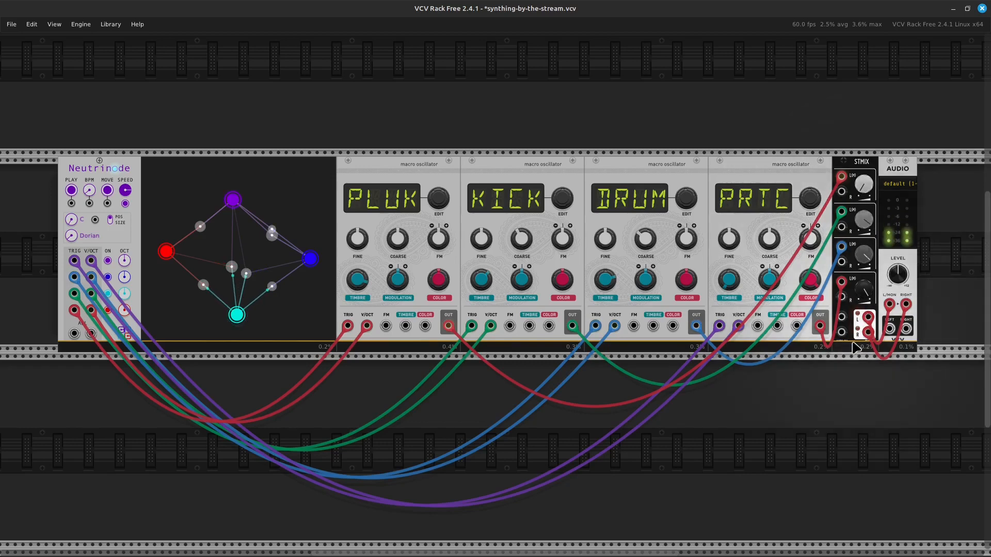
pyautogui.moveTo(866, 229); pyautogui.dragTo(866, 229)
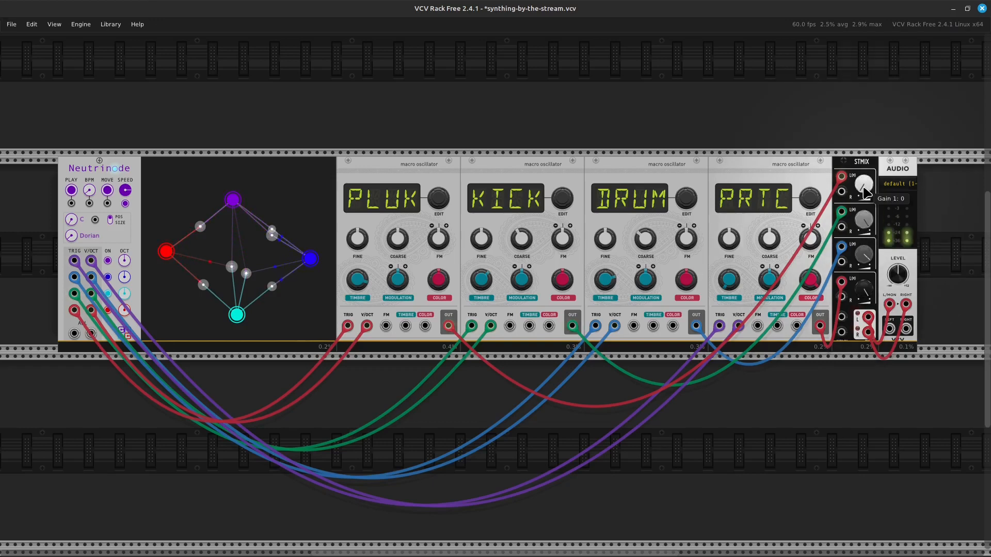
pyautogui.moveTo(864, 185); pyautogui.dragTo(864, 179)
pyautogui.moveTo(864, 179); pyautogui.dragTo(864, 177)
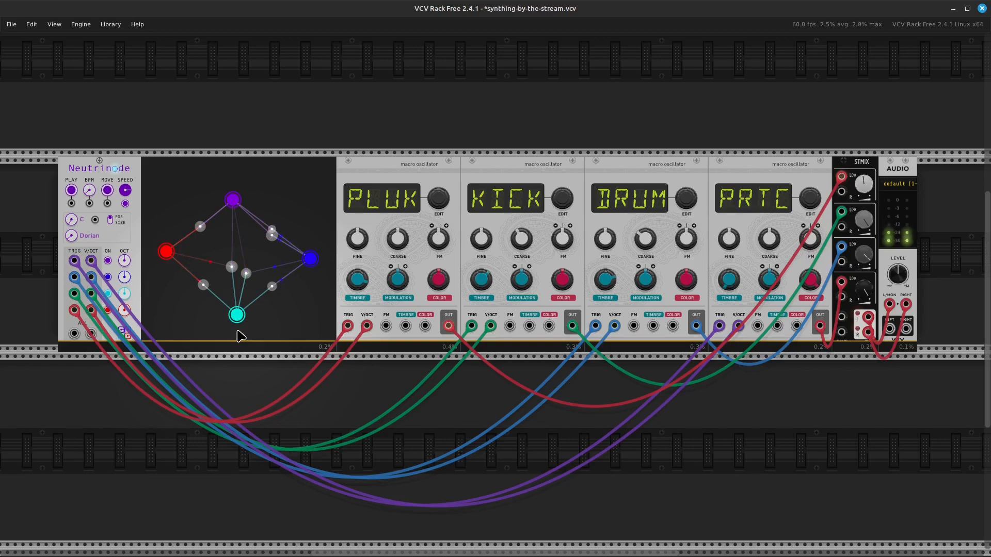
# Move the right one of Neutrinode's two central particles up and left within reach of the red node, and shift the other slightly down
pyautogui.hotkey('ctrl', '+')
pyautogui.press('Left')
pyautogui.hotkey('ctrl', '+')
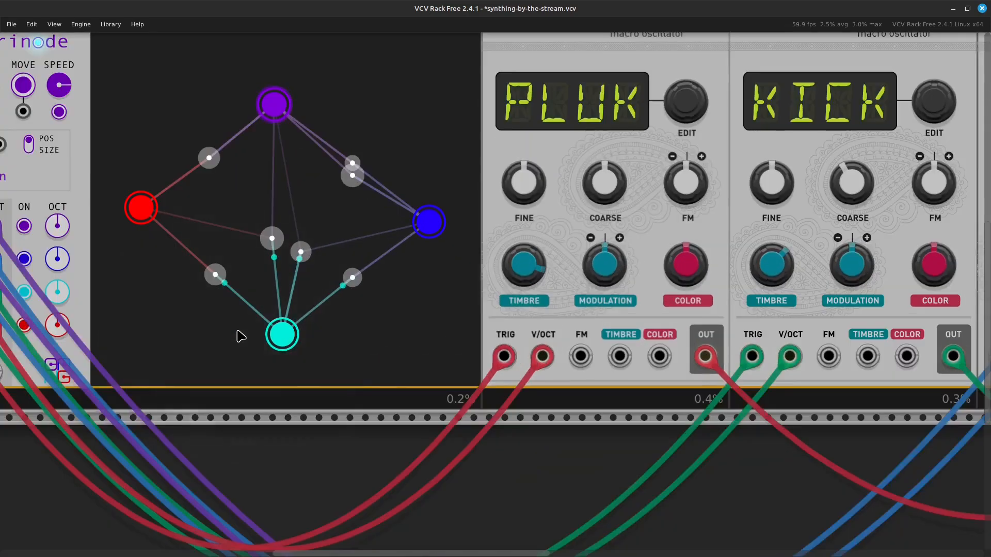
pyautogui.press('Left')
pyautogui.press('Up')
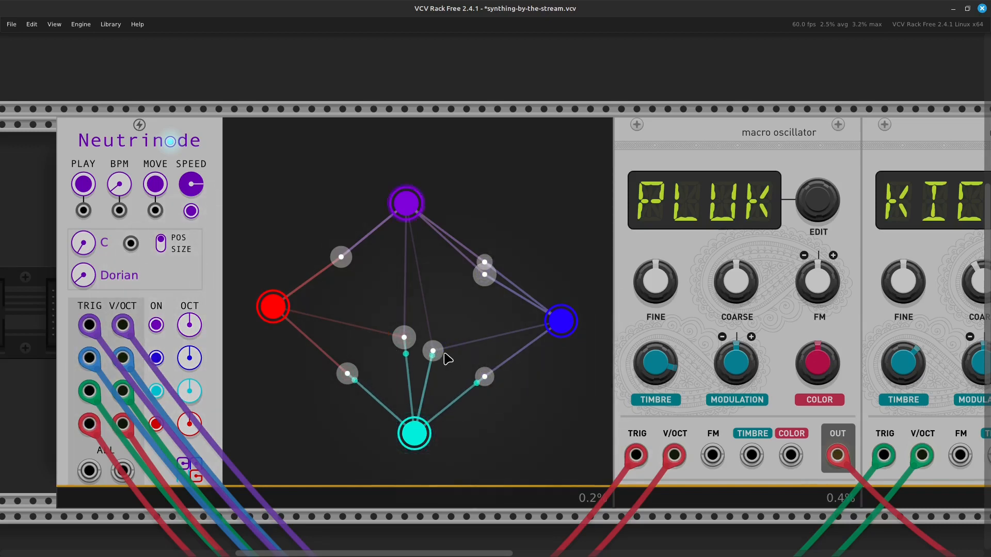
pyautogui.moveTo(434, 349); pyautogui.dragTo(395, 350)
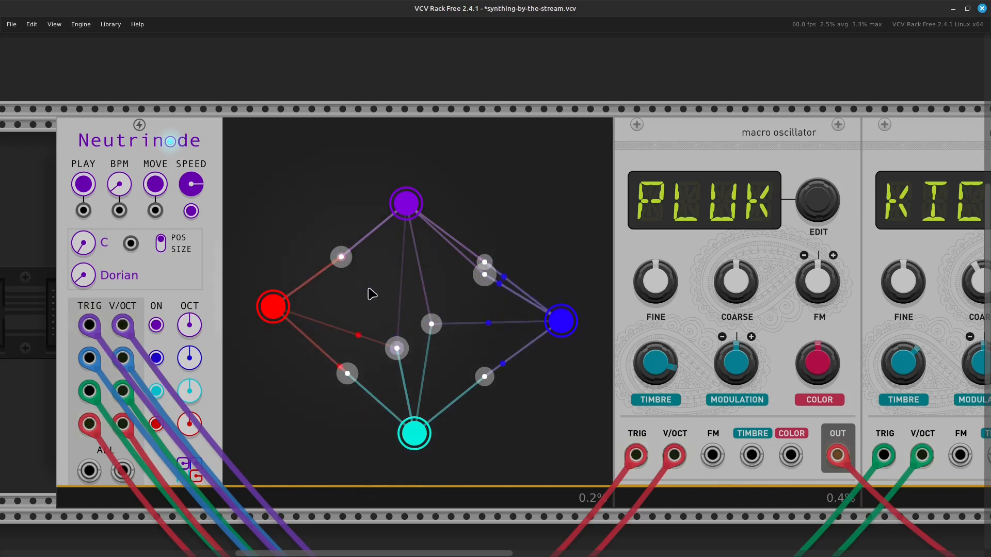
pyautogui.moveTo(432, 323); pyautogui.dragTo(421, 317)
pyautogui.moveTo(398, 353); pyautogui.dragTo(401, 353)
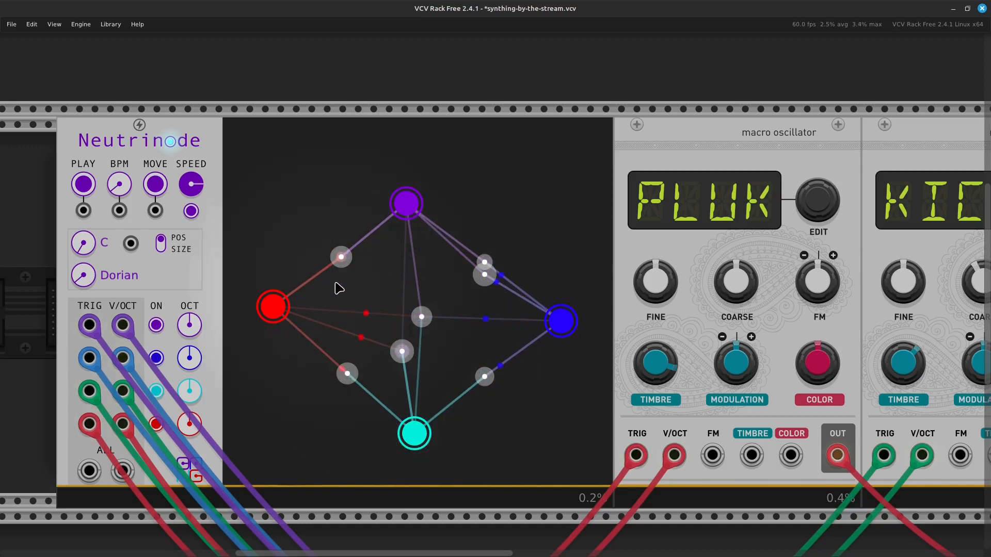
# Shift the upper-left particle inward, separate the two overlapping upper-right particles, and add an outer particle between the purple and red nodes
pyautogui.moveTo(340, 261); pyautogui.dragTo(354, 278)
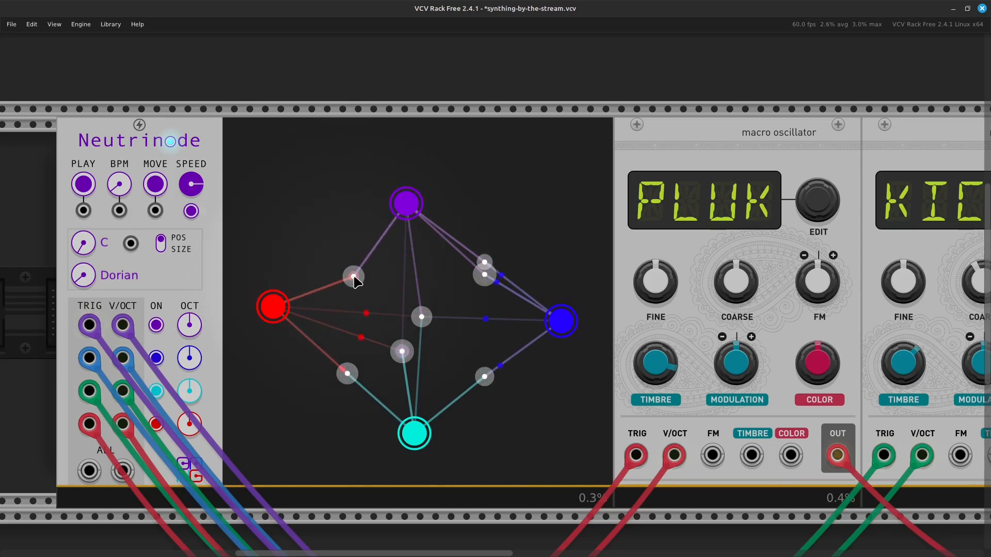
pyautogui.moveTo(479, 281); pyautogui.dragTo(465, 291)
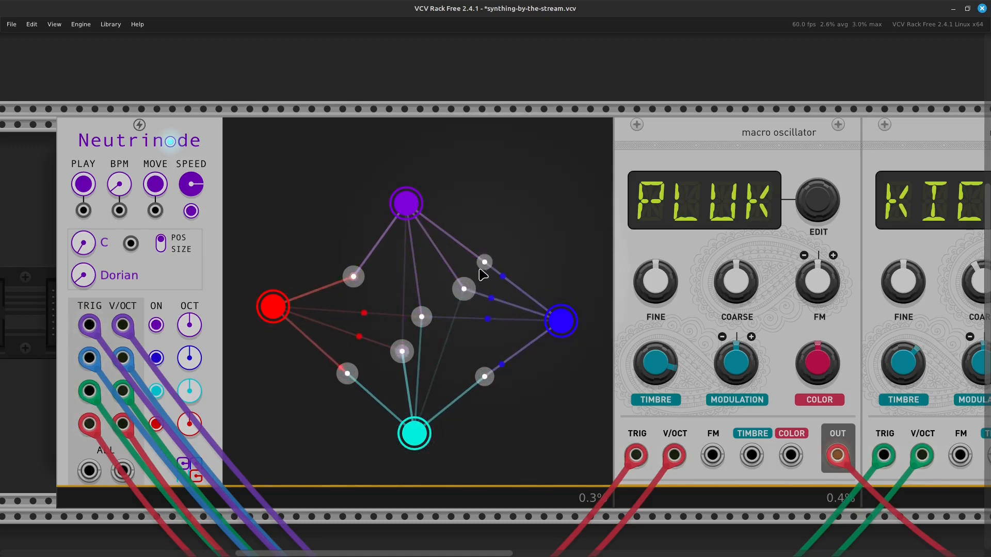
pyautogui.moveTo(483, 260); pyautogui.dragTo(486, 247)
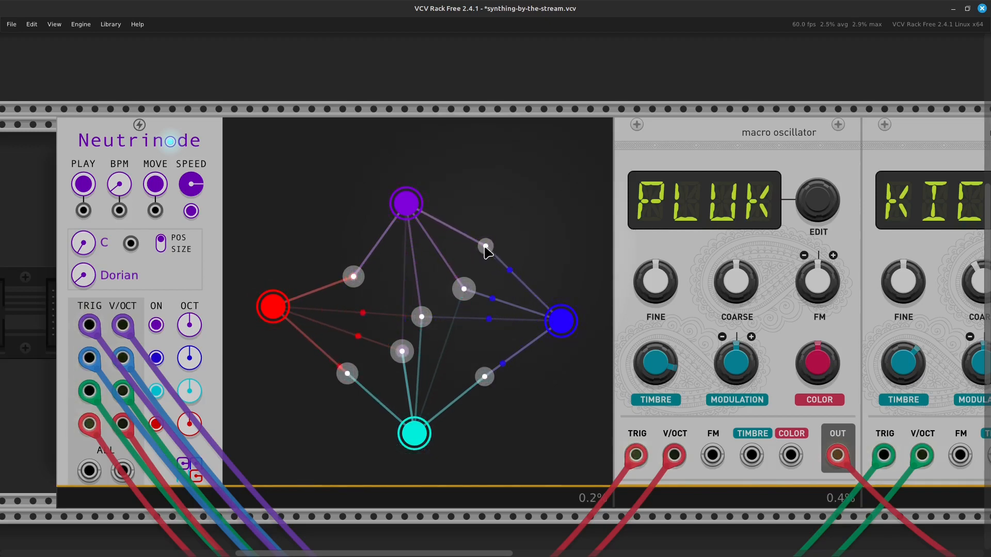
pyautogui.click(336, 235)
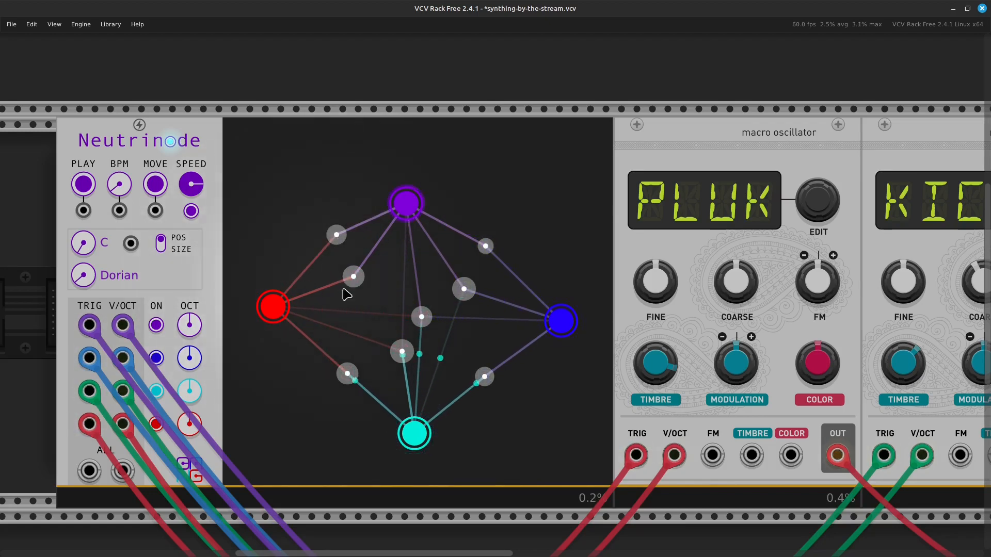
# Move Neutrinode's two lower particles up and inward, and add an outer particle on each side of the cyan node
pyautogui.moveTo(350, 369); pyautogui.dragTo(353, 355)
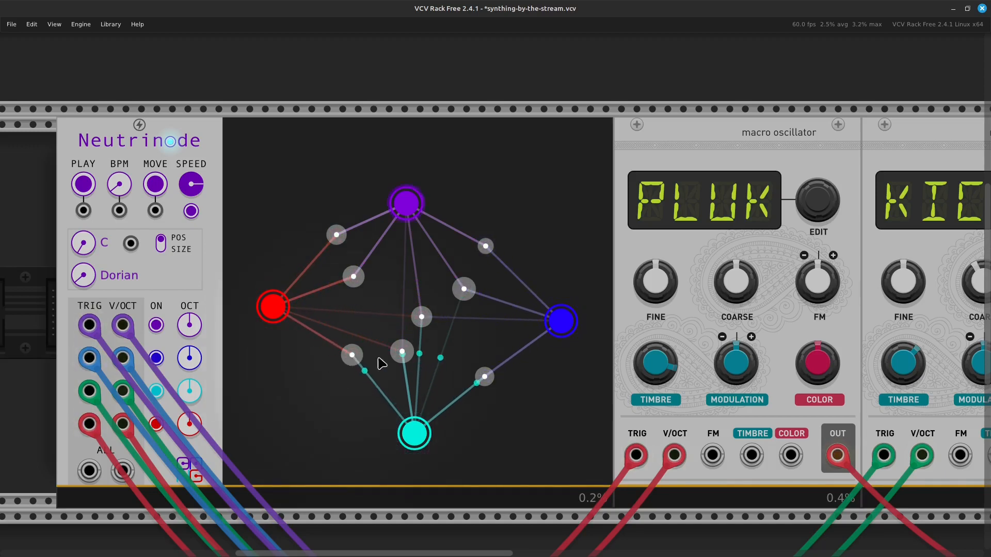
pyautogui.moveTo(484, 377); pyautogui.dragTo(473, 357)
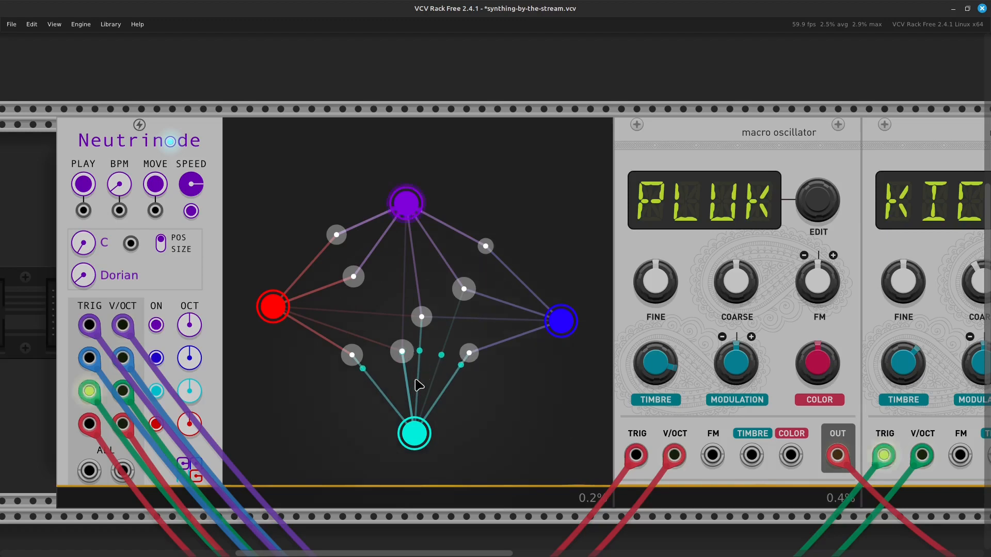
pyautogui.click(328, 396)
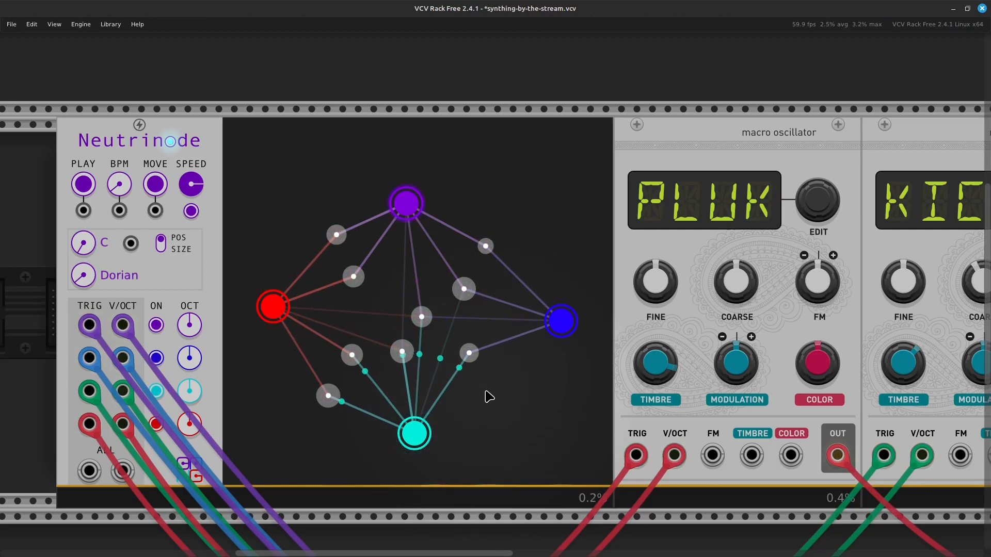
pyautogui.click(486, 391)
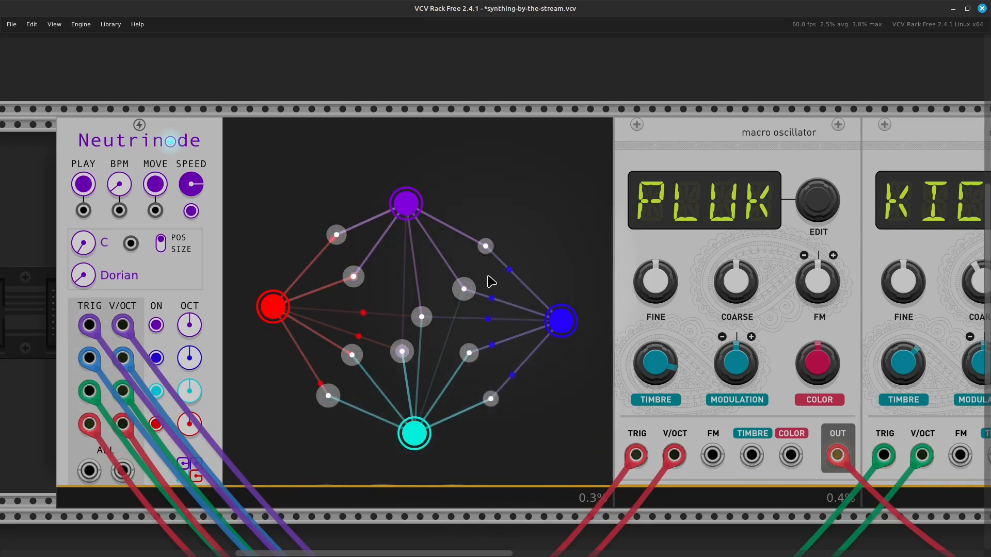
# Nudge the outer upper-right particle farther out, and spread the two central particles apart at roughly the same height
pyautogui.moveTo(485, 246); pyautogui.dragTo(493, 234)
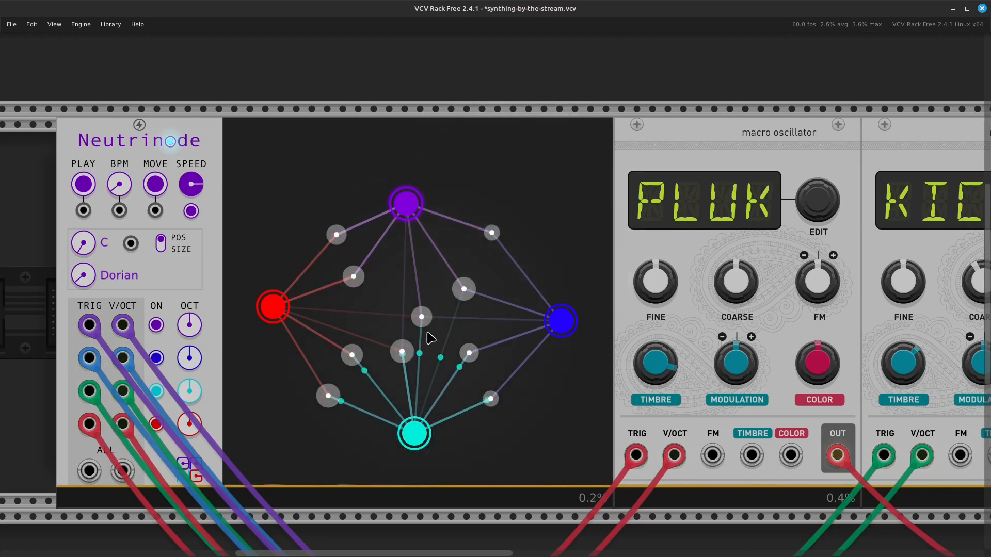
pyautogui.moveTo(402, 352); pyautogui.dragTo(396, 331)
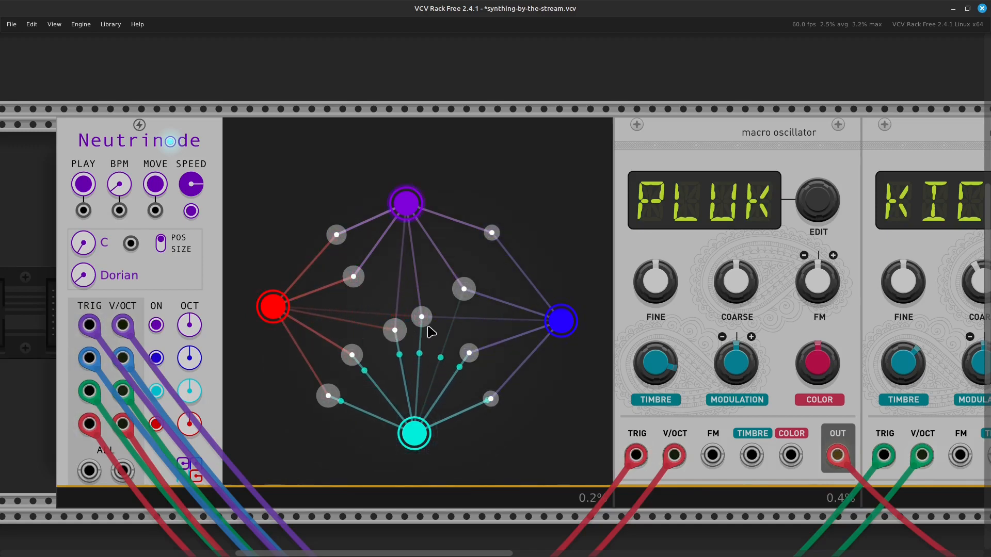
pyautogui.moveTo(427, 327); pyautogui.dragTo(432, 335)
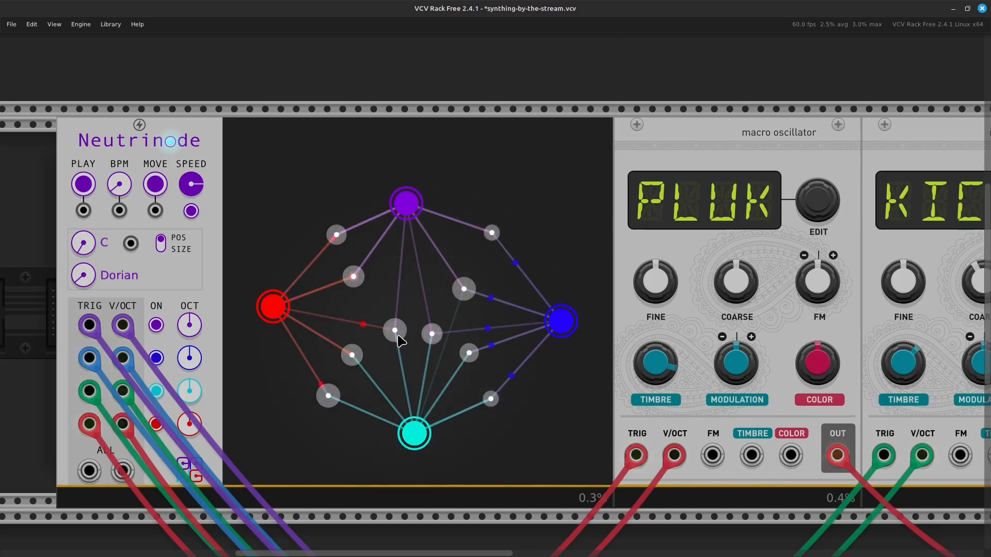
pyautogui.moveTo(397, 335); pyautogui.dragTo(439, 340)
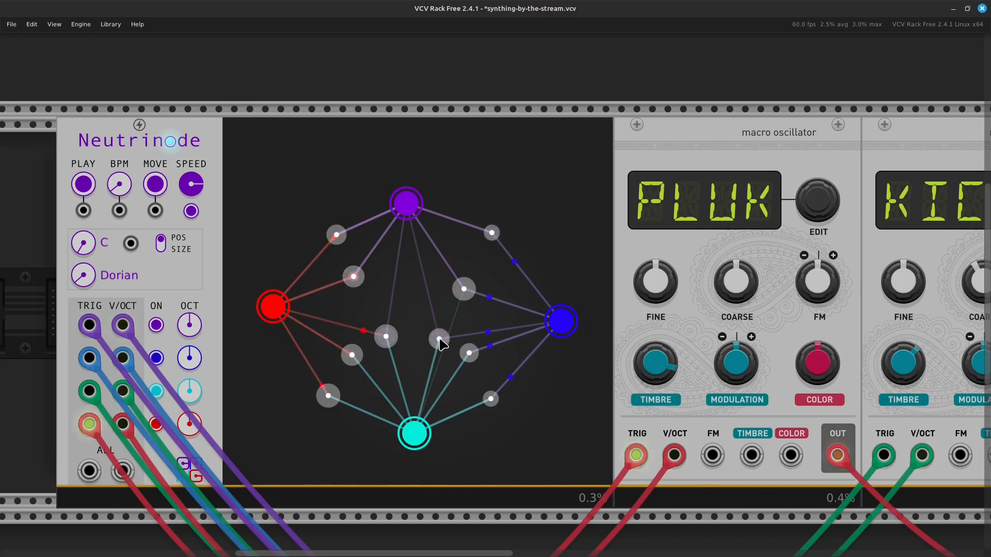
# Add two particles side by side above the central pair and below the purple node, and even out the spacing of all four
pyautogui.click(393, 284)
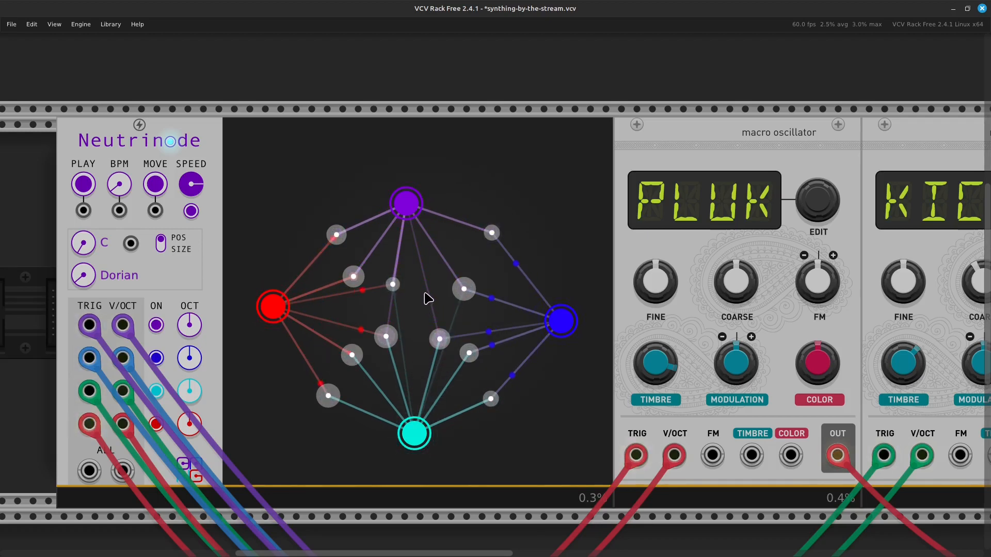
pyautogui.click(425, 288)
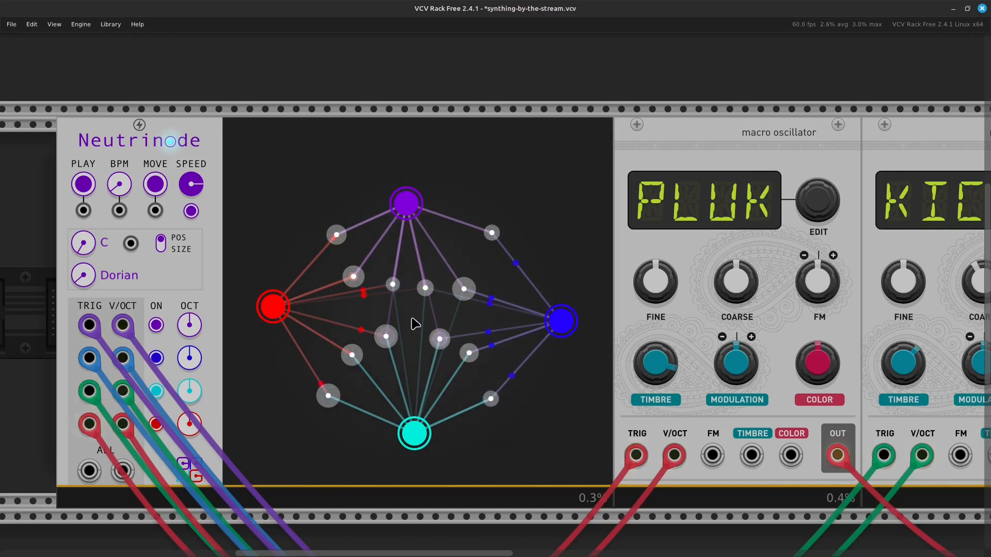
pyautogui.moveTo(394, 283); pyautogui.dragTo(390, 287)
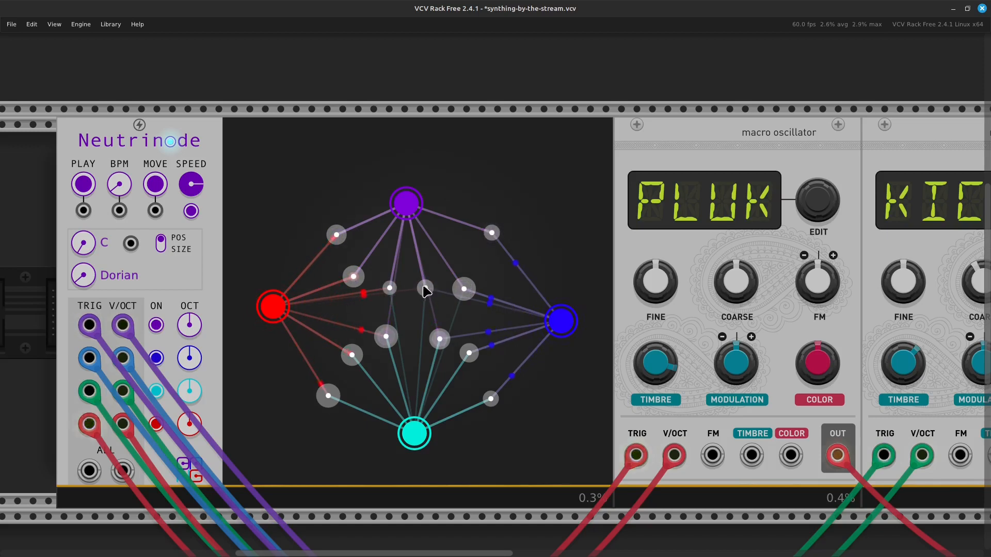
pyautogui.moveTo(425, 290); pyautogui.dragTo(431, 291)
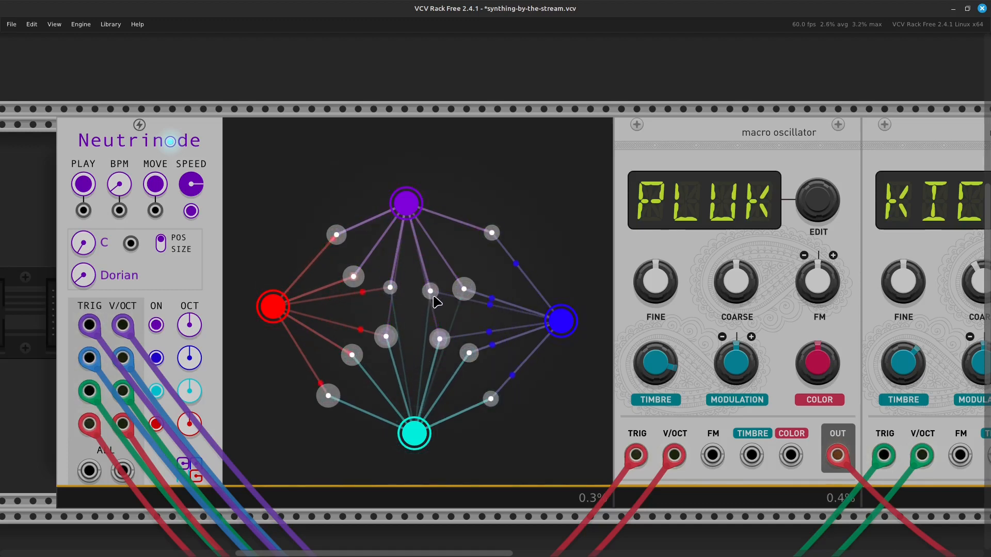
pyautogui.moveTo(440, 338); pyautogui.dragTo(396, 335)
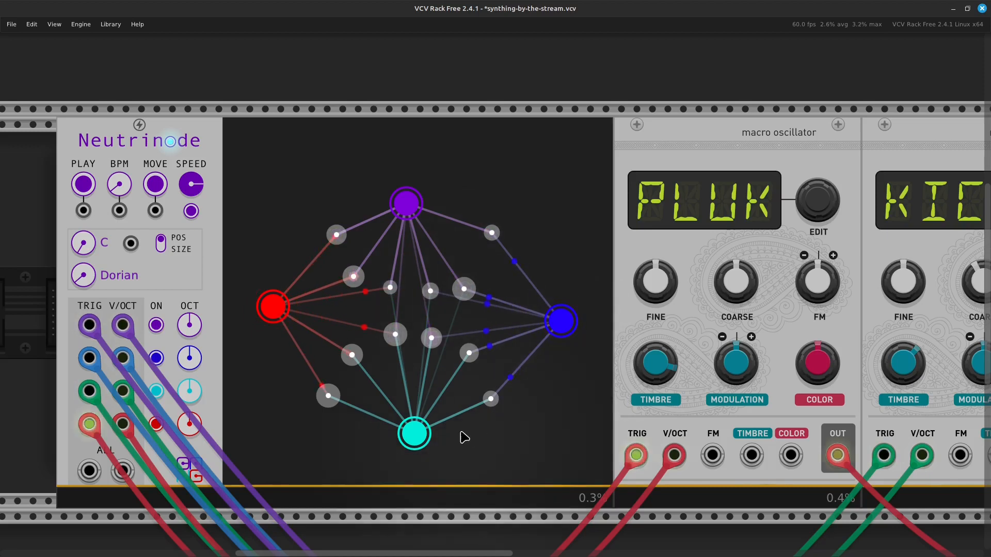
# Fine-tune the outer ring, shifting the lower-right particle down, the upper-right one outward and the upper-left one toward the purple node
pyautogui.moveTo(491, 401); pyautogui.dragTo(484, 409)
pyautogui.moveTo(494, 236); pyautogui.dragTo(498, 233)
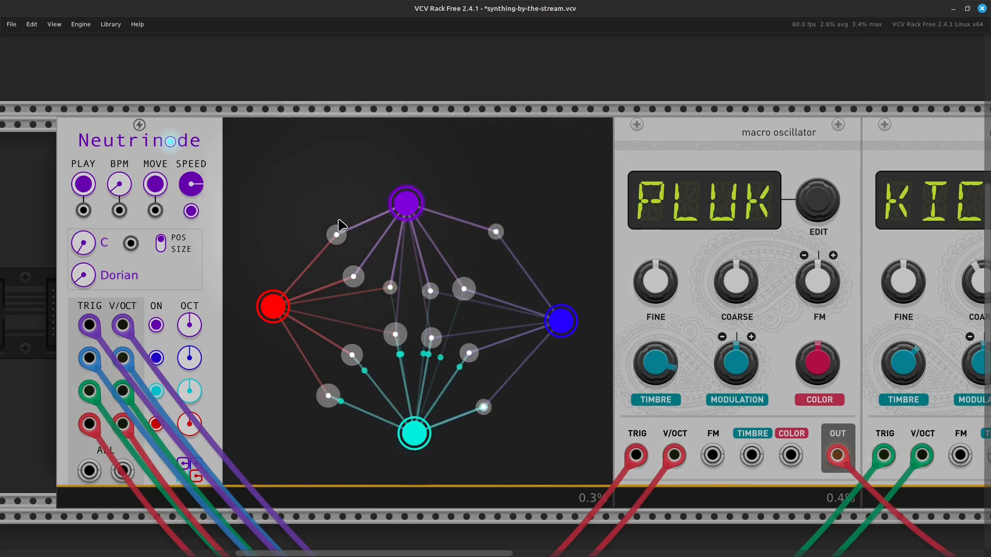
pyautogui.moveTo(337, 235); pyautogui.dragTo(346, 227)
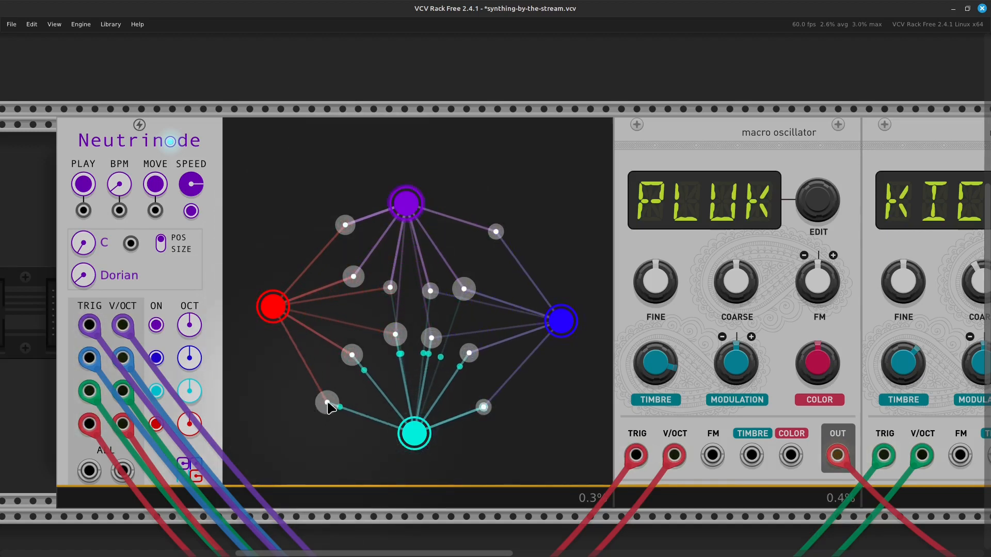
# Remove the four outer particles from the Neutrinode display, leaving only the inner eight
pyautogui.rightClick(328, 403)
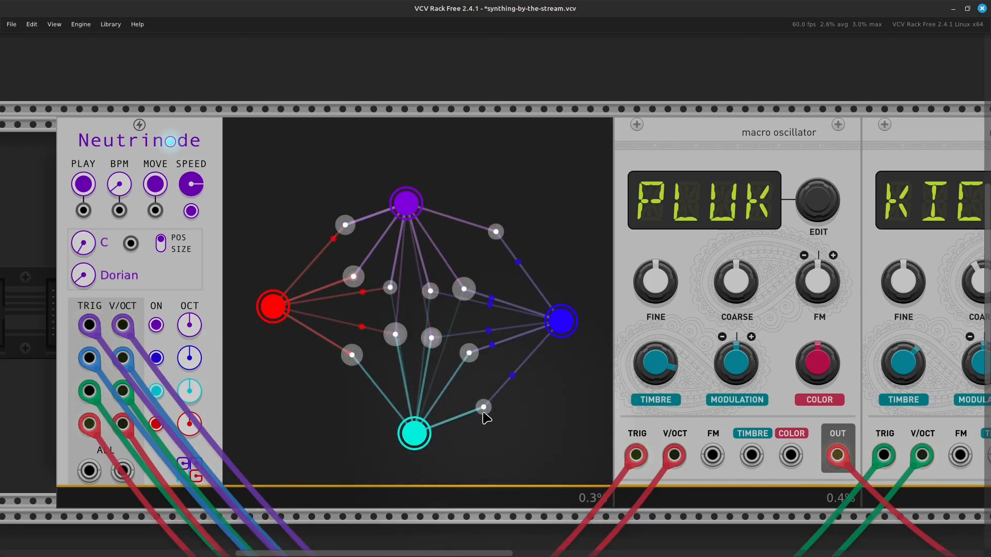
pyautogui.moveTo(484, 410); pyautogui.dragTo(527, 518)
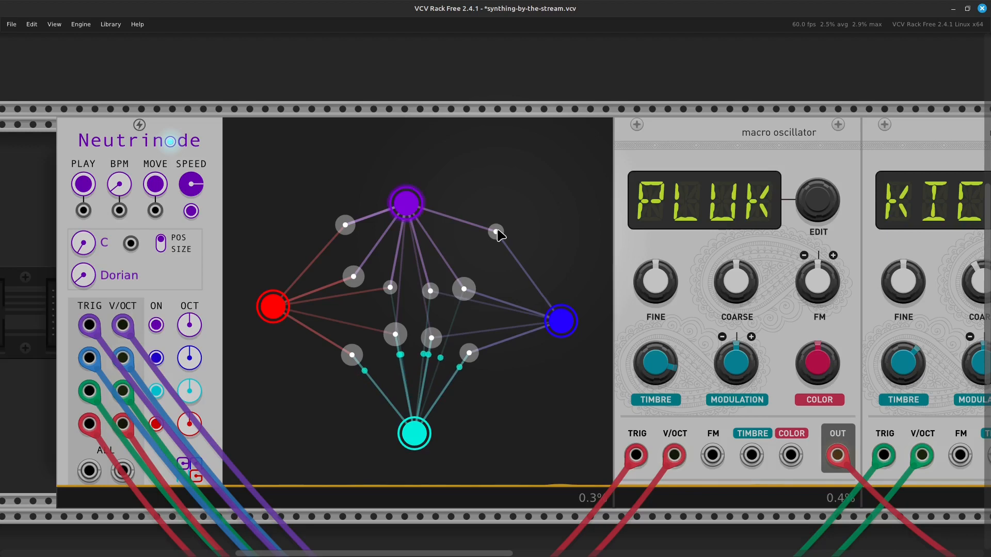
pyautogui.moveTo(495, 231); pyautogui.dragTo(522, 122)
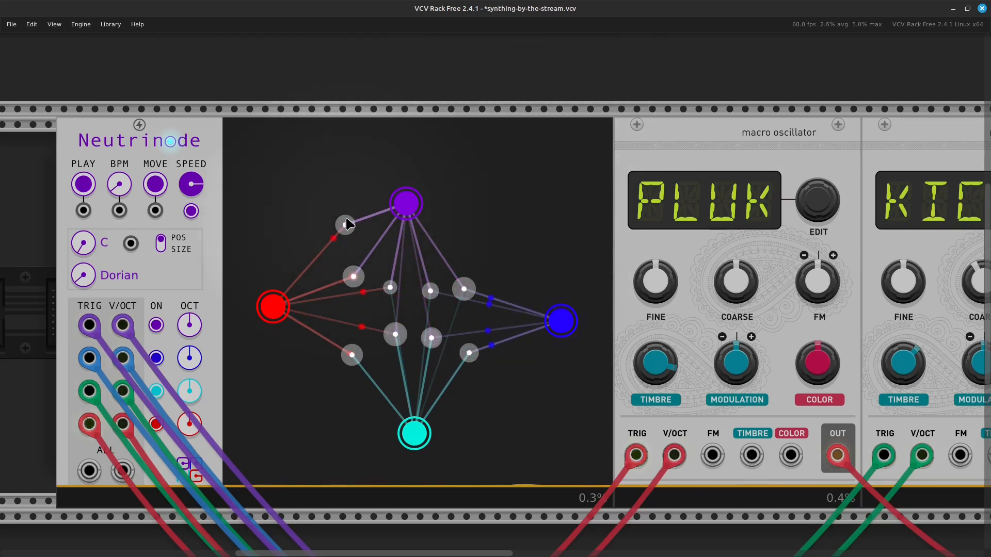
pyautogui.moveTo(346, 223); pyautogui.dragTo(334, 117)
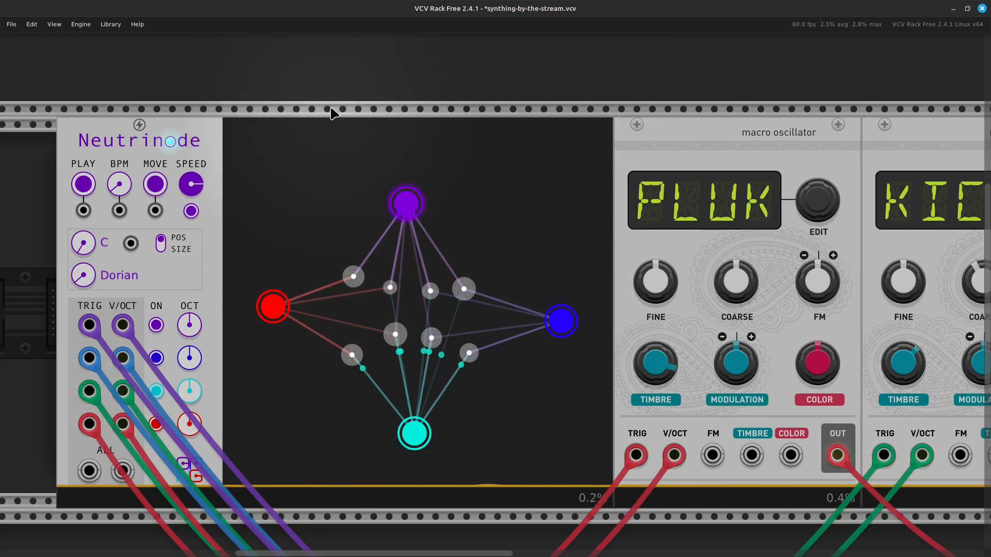
# Lower the STMIX channel 2 gain to about two thirds and the channel 1 gain to about 0.36
pyautogui.hscroll(10, 606, 113)
pyautogui.hscroll(10, 606, 113)
pyautogui.moveTo(519, 236)
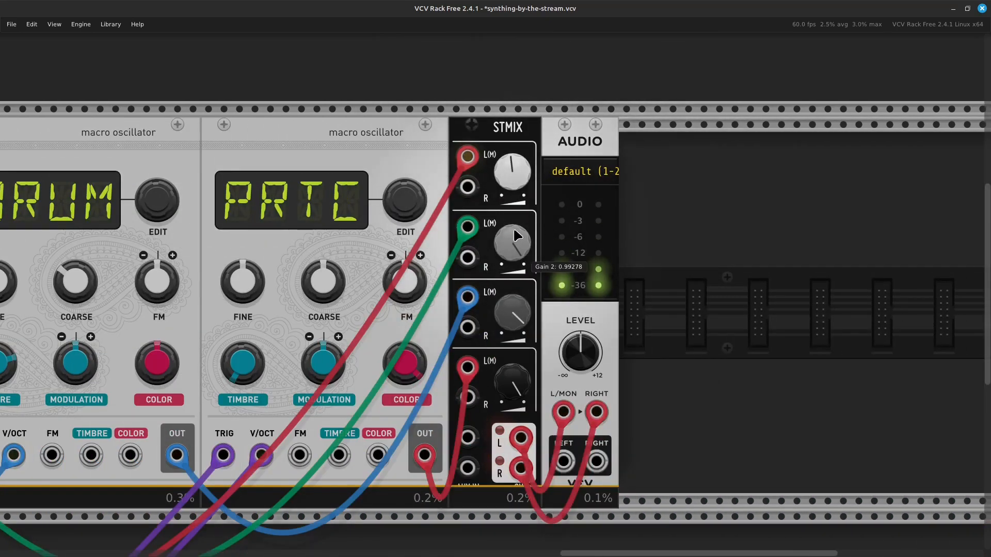
pyautogui.moveTo(519, 236); pyautogui.dragTo(519, 267)
pyautogui.moveTo(513, 172); pyautogui.dragTo(513, 176)
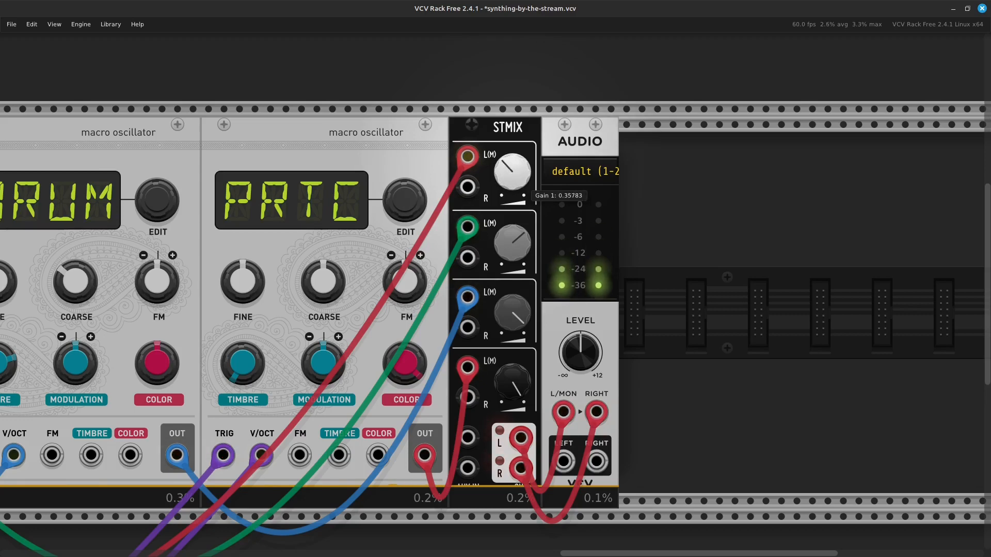
# Lower the STMIX channel 3 gain to just past its midpoint, and fade channel 2 almost out and channel 1 fully out
pyautogui.press('Left')
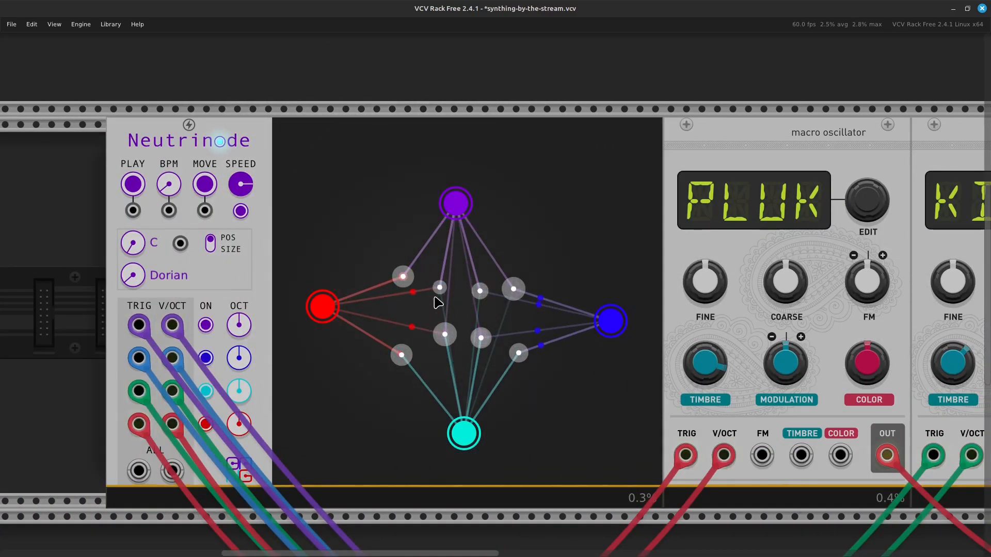
pyautogui.press('Right')
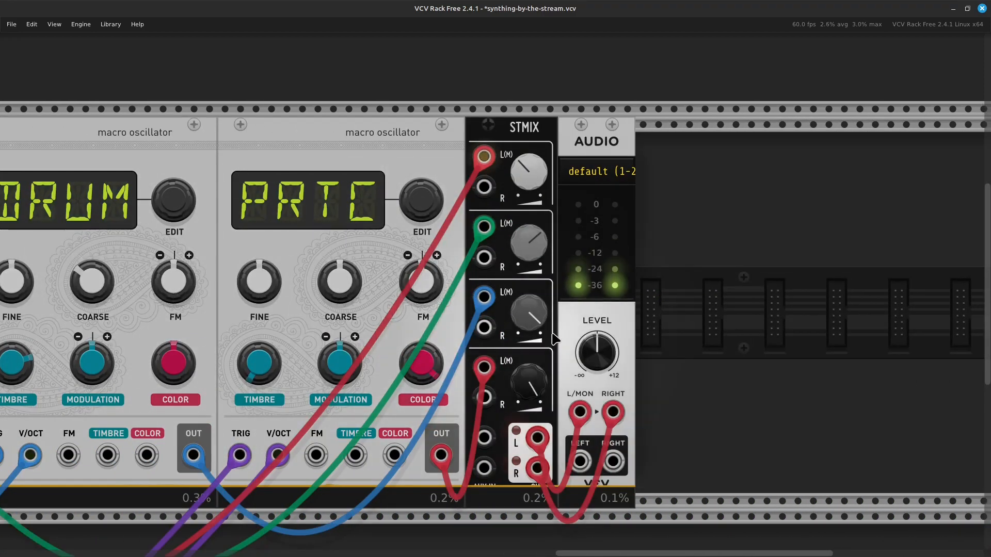
pyautogui.moveTo(529, 313); pyautogui.dragTo(529, 326)
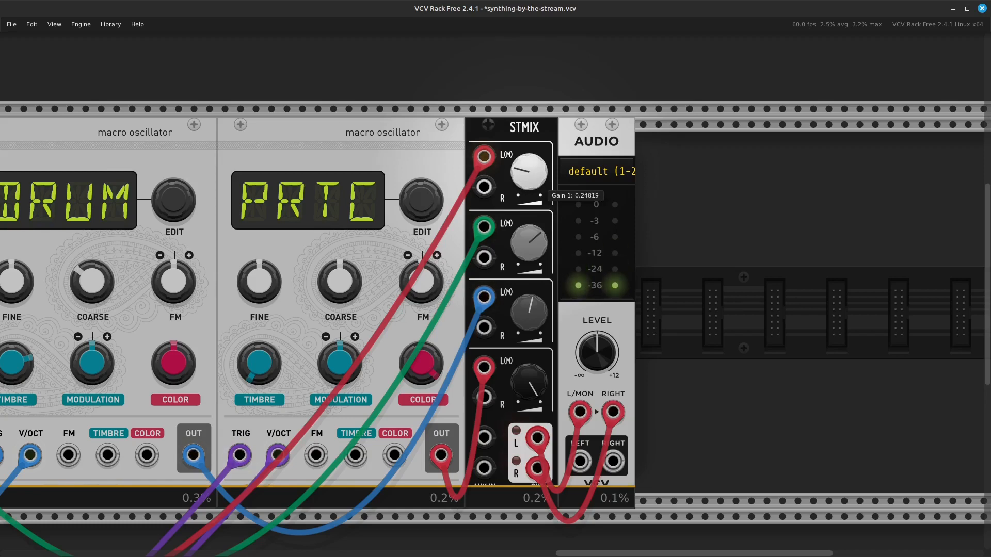
pyautogui.moveTo(529, 172); pyautogui.dragTo(529, 175)
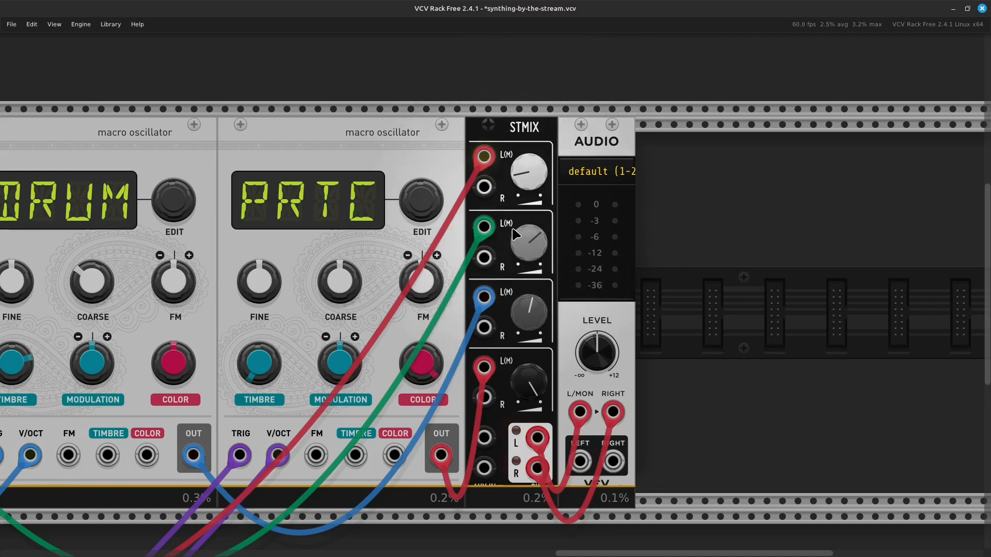
pyautogui.moveTo(529, 243); pyautogui.dragTo(529, 244)
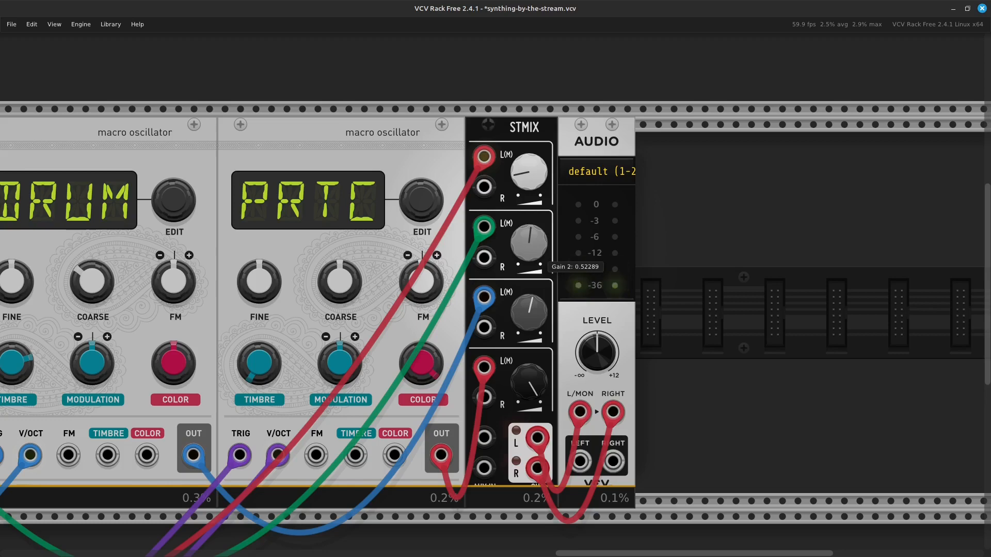
pyautogui.moveTo(529, 245); pyautogui.dragTo(529, 248)
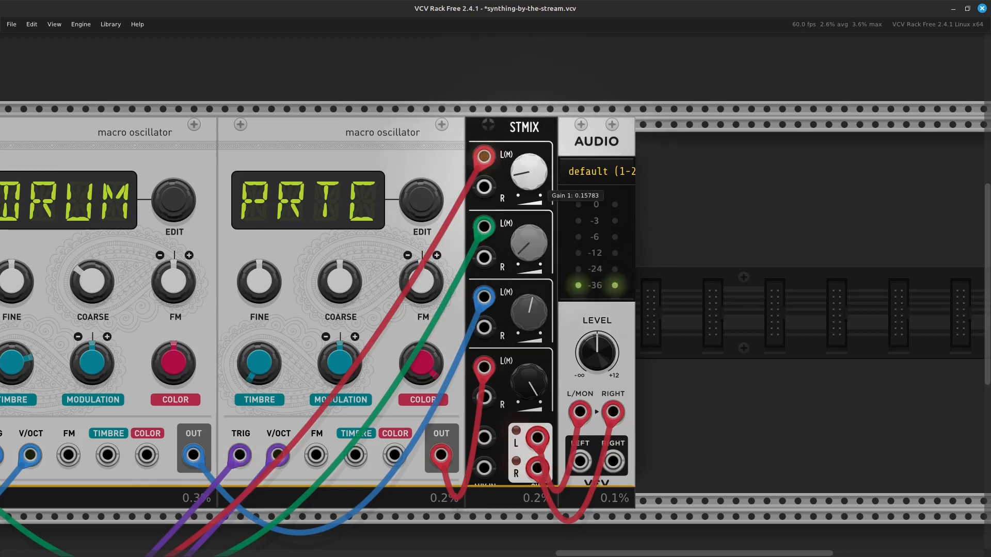
pyautogui.moveTo(529, 171); pyautogui.dragTo(529, 174)
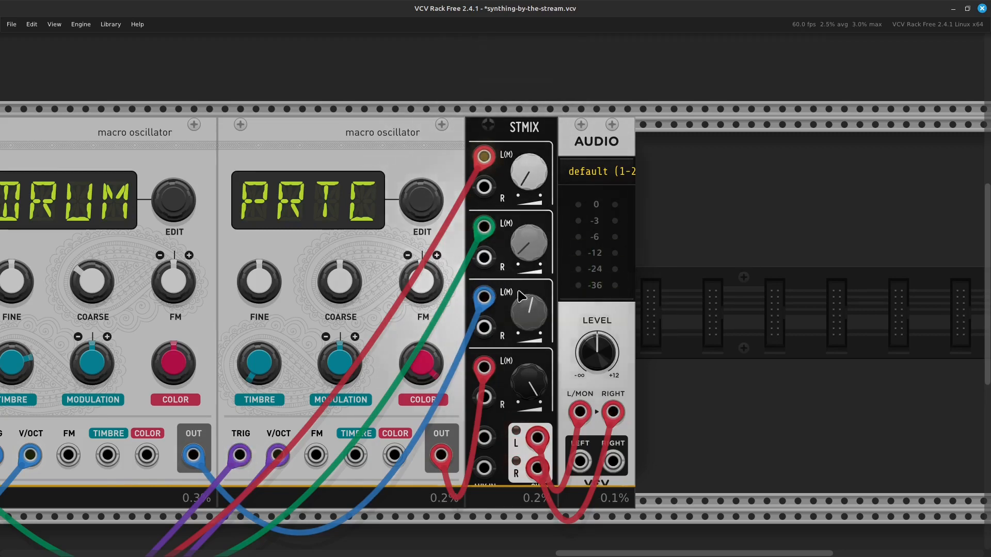
# Turn the STMIX gains of channels 2, 3 and 4 down to 0
pyautogui.moveTo(529, 313); pyautogui.dragTo(529, 481)
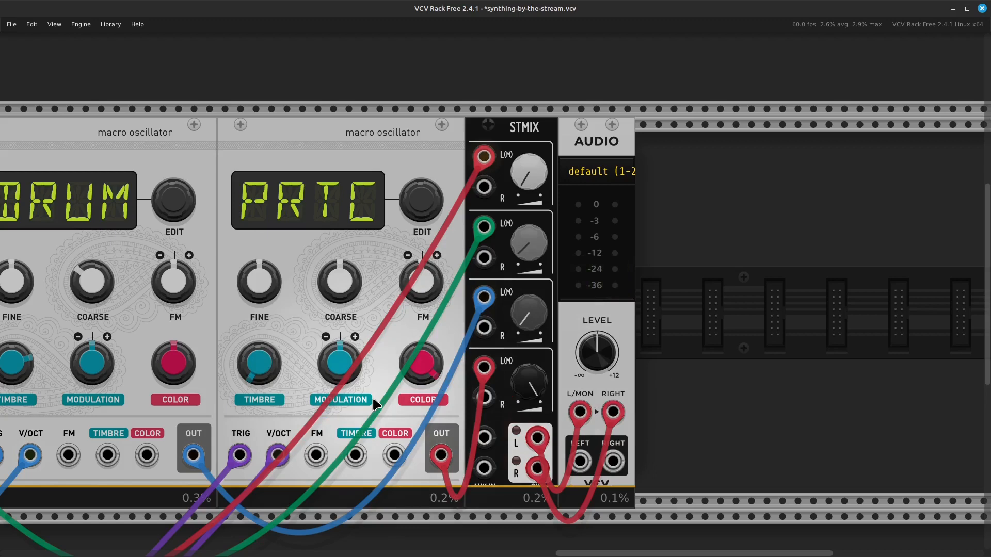
pyautogui.moveTo(525, 381); pyautogui.dragTo(526, 547)
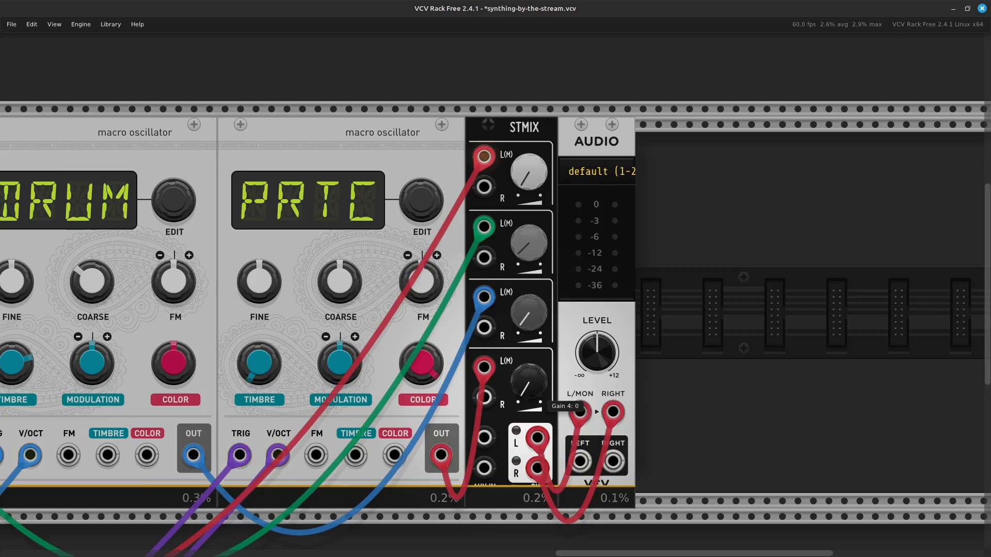
pyautogui.moveTo(530, 315); pyautogui.dragTo(529, 331)
pyautogui.moveTo(519, 246); pyautogui.dragTo(519, 248)
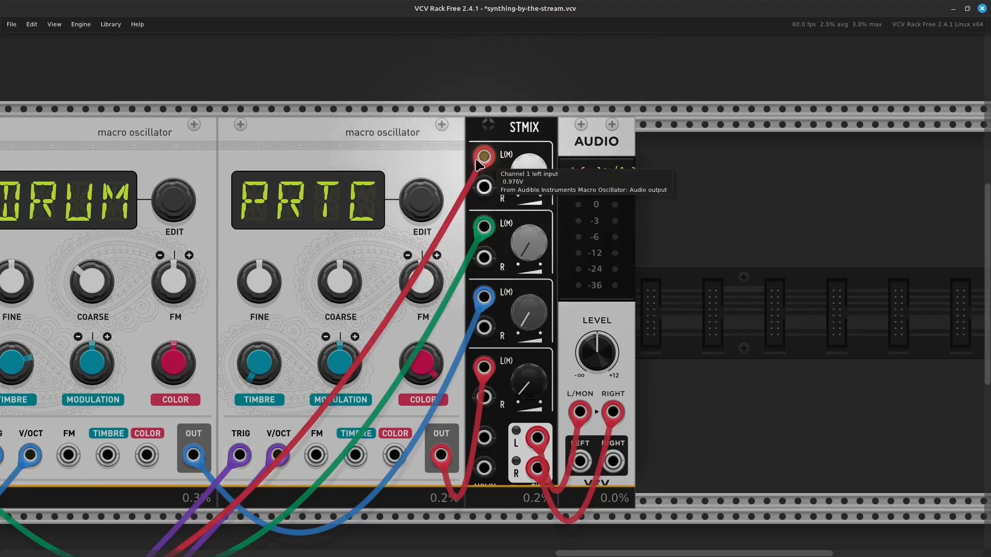
# Bring the whole patch into view, from Neutrinode across the four macro oscillators to the audio module
pyautogui.hscroll(-5, 478, 165)
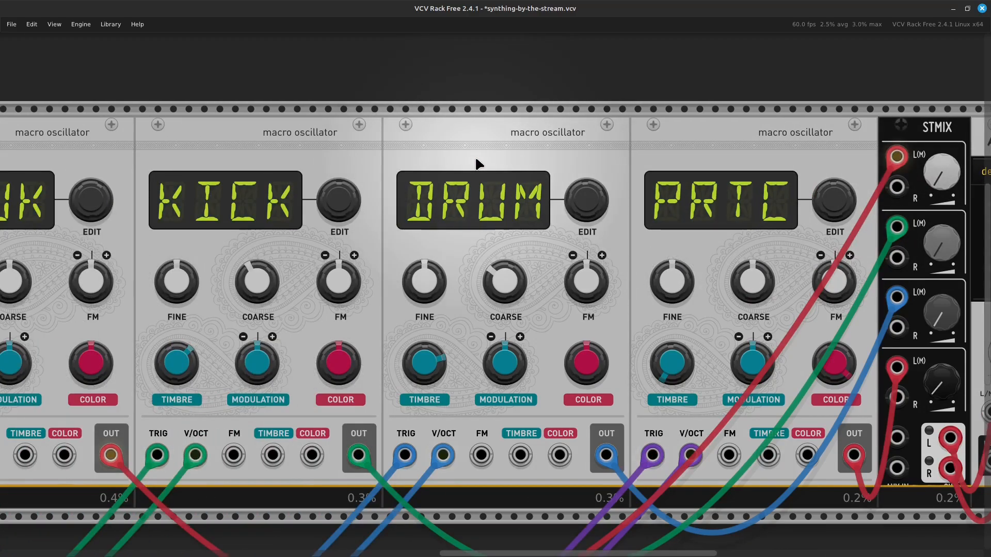
pyautogui.scroll(-3, 477, 164)
pyautogui.hscroll(-2, 478, 165)
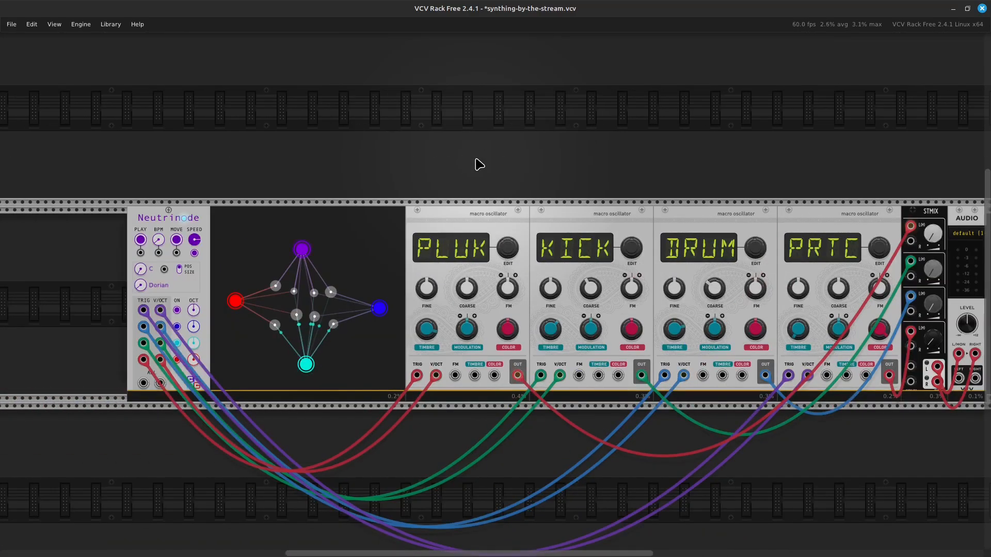
pyautogui.hscroll(1, 477, 164)
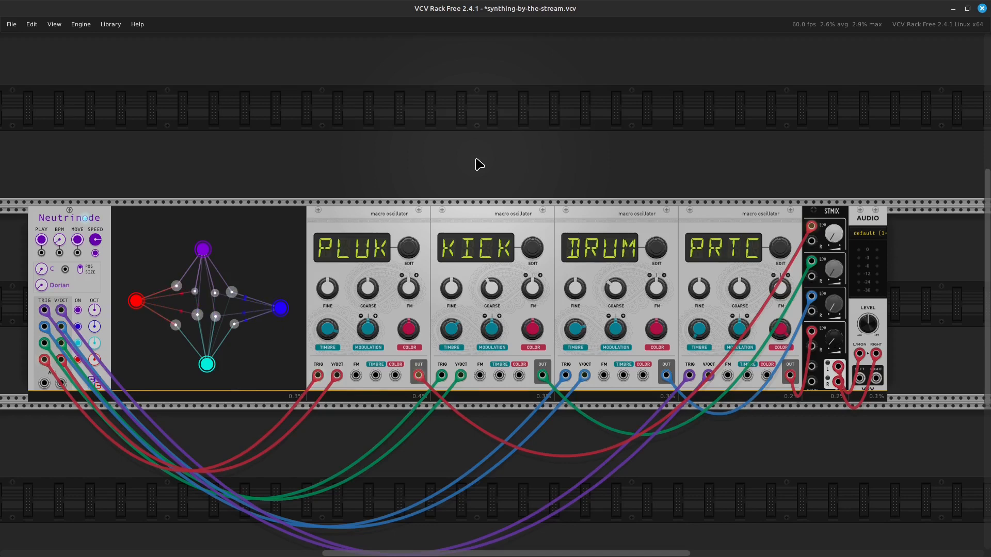